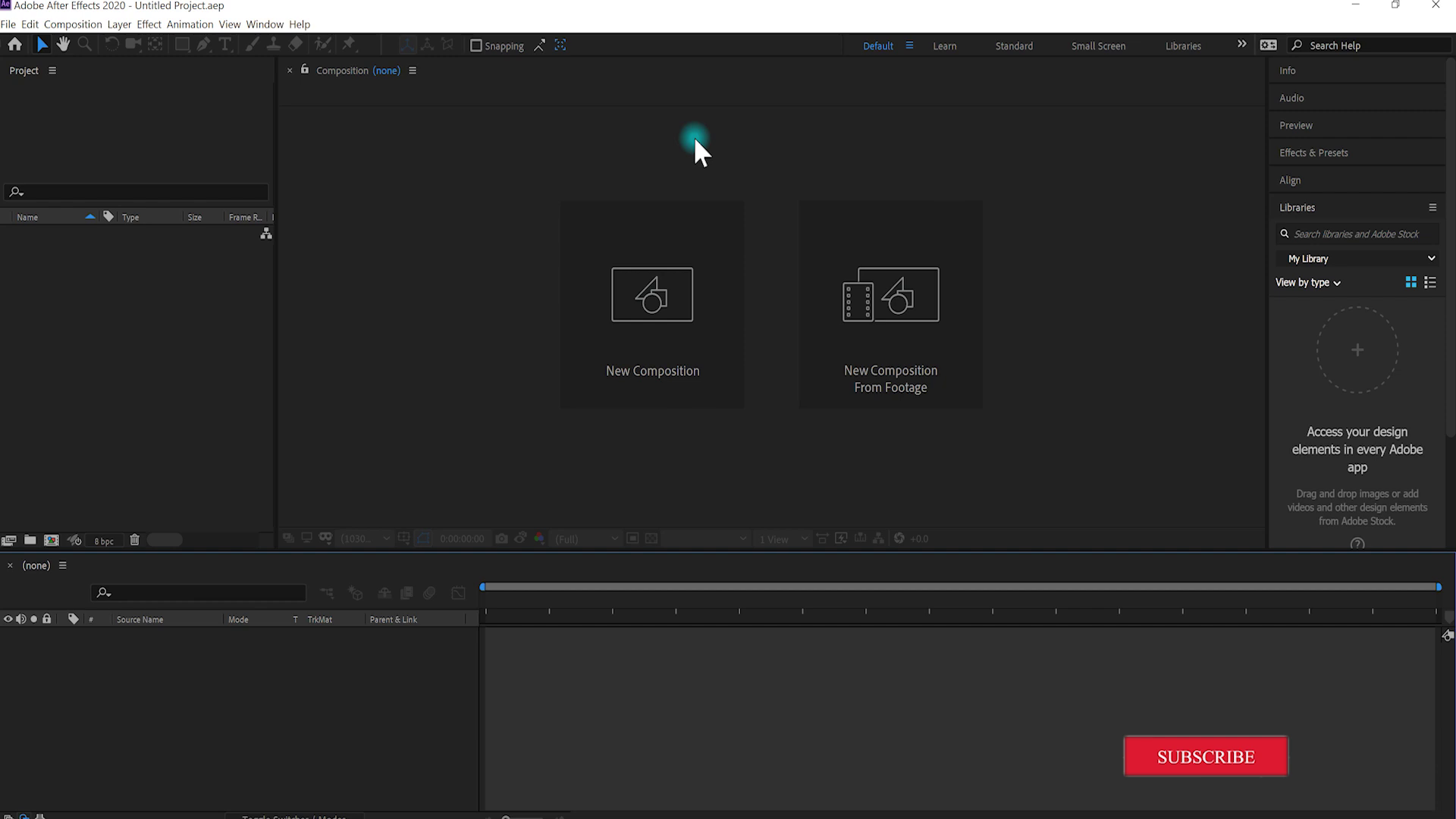
# Step: Create a composition 1080 px wide and 1920 px high with a duration of 0;00;30;00
pyautogui.click(635, 327)
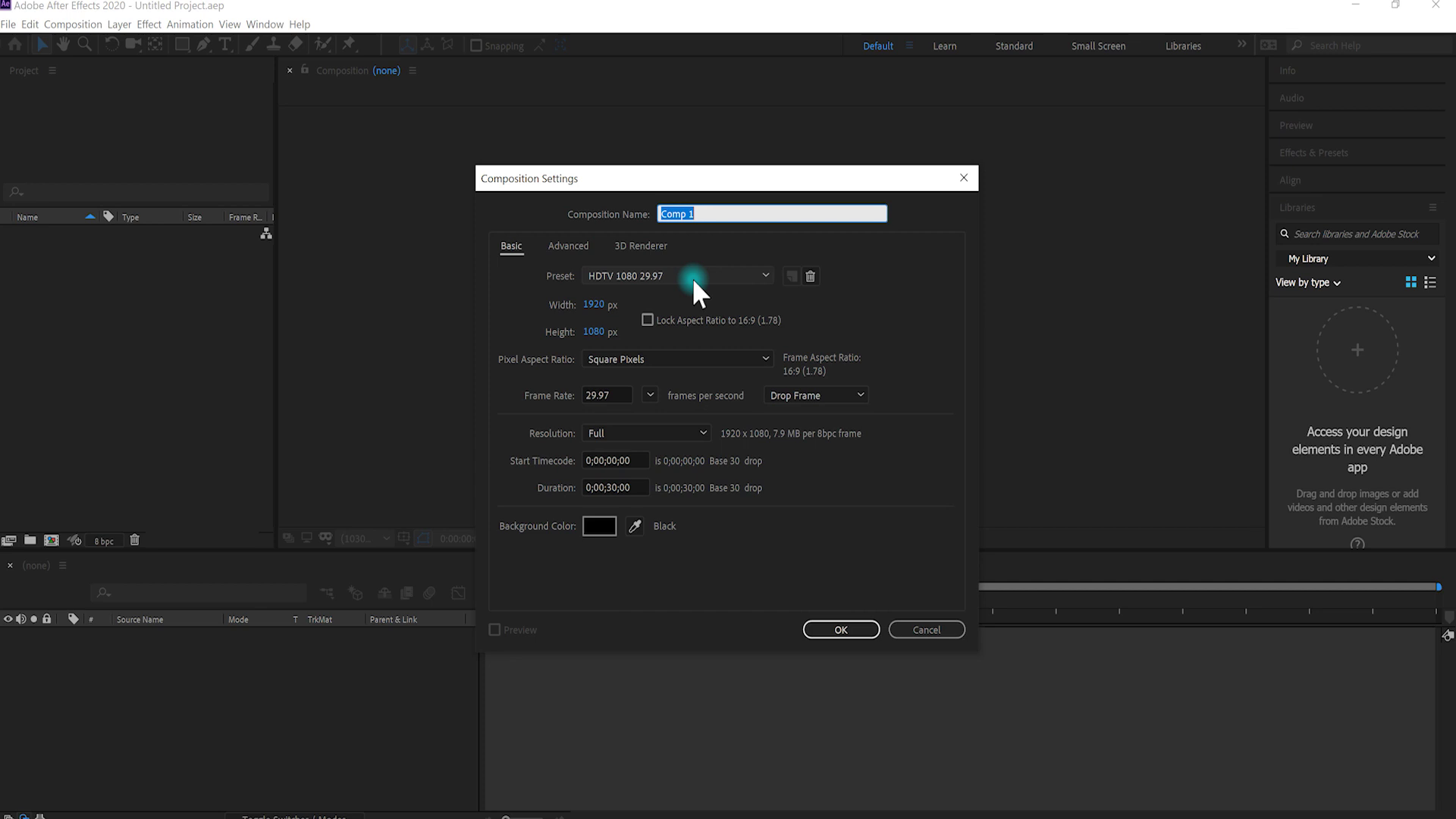
pyautogui.click(593, 306)
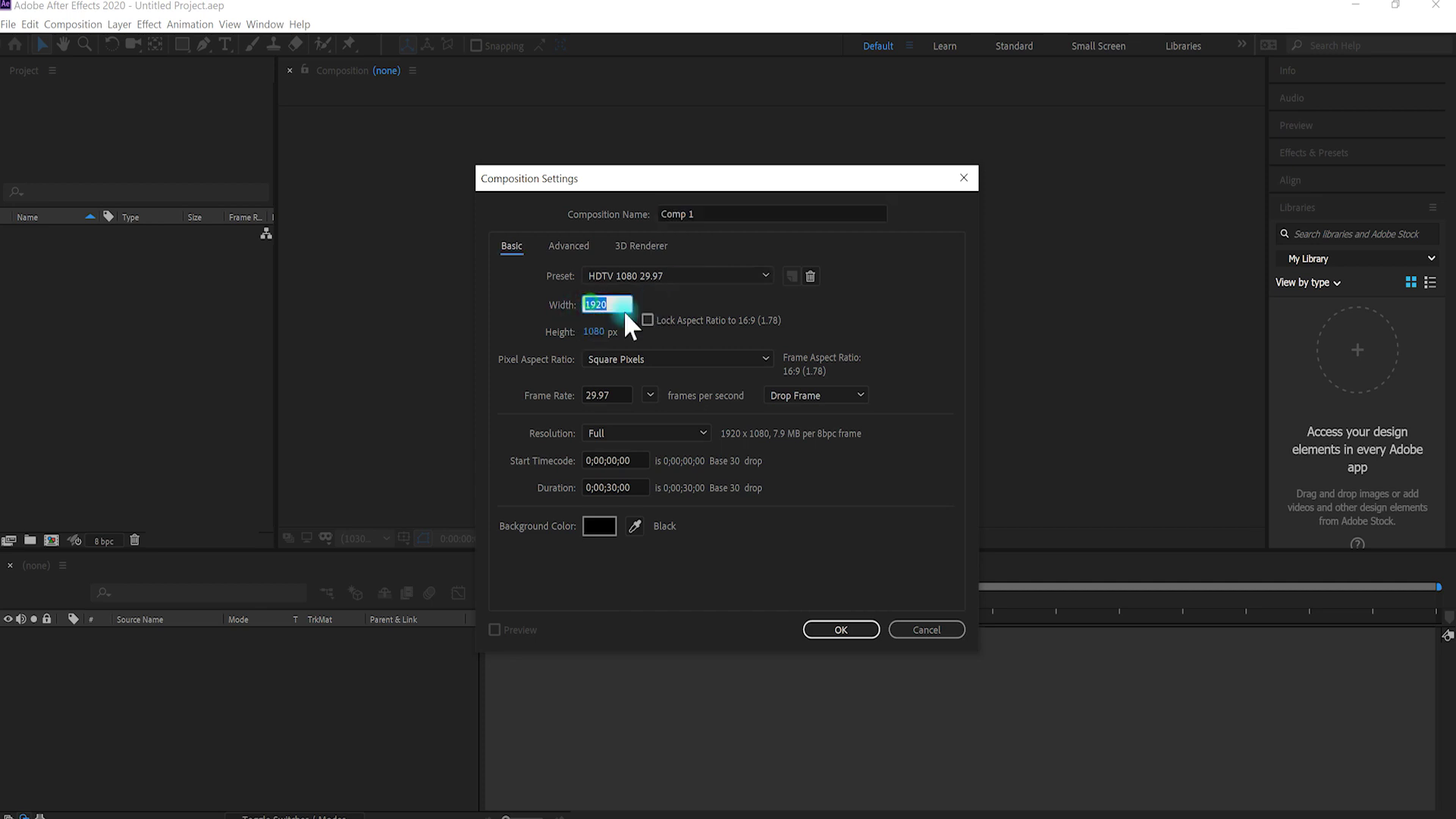
pyautogui.write('10')
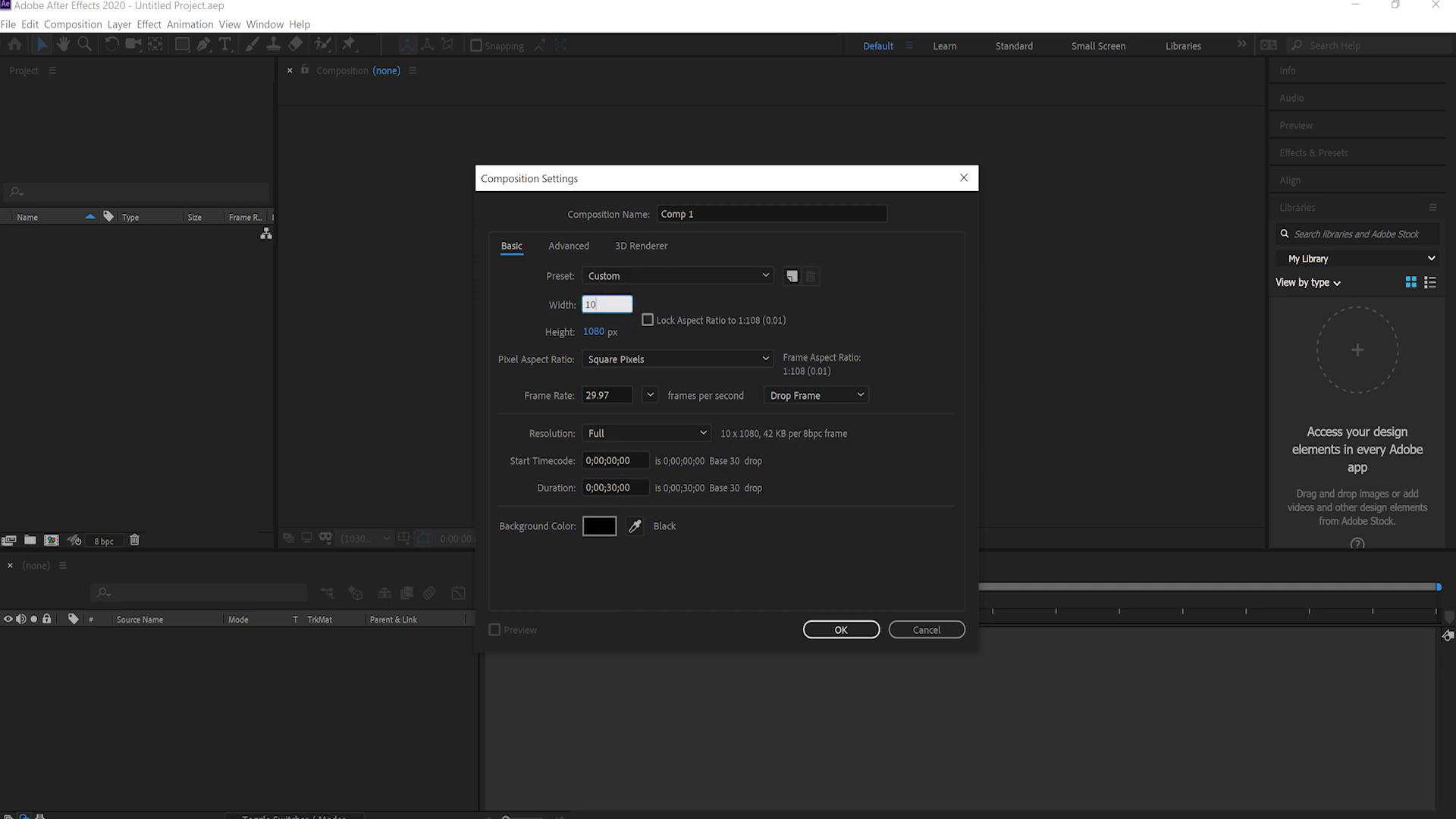
pyautogui.write('80')
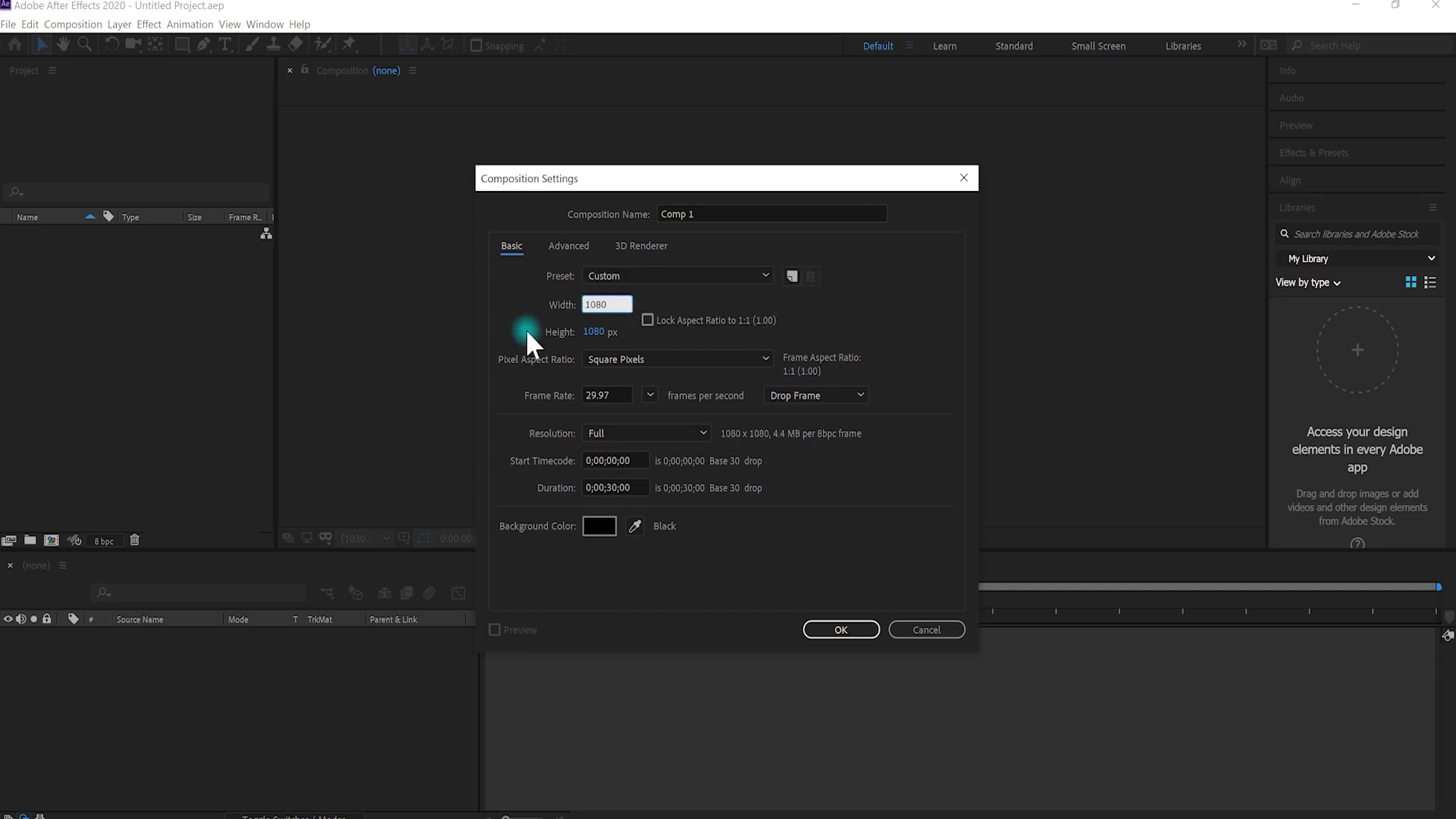
pyautogui.click(599, 329)
pyautogui.write('1920')
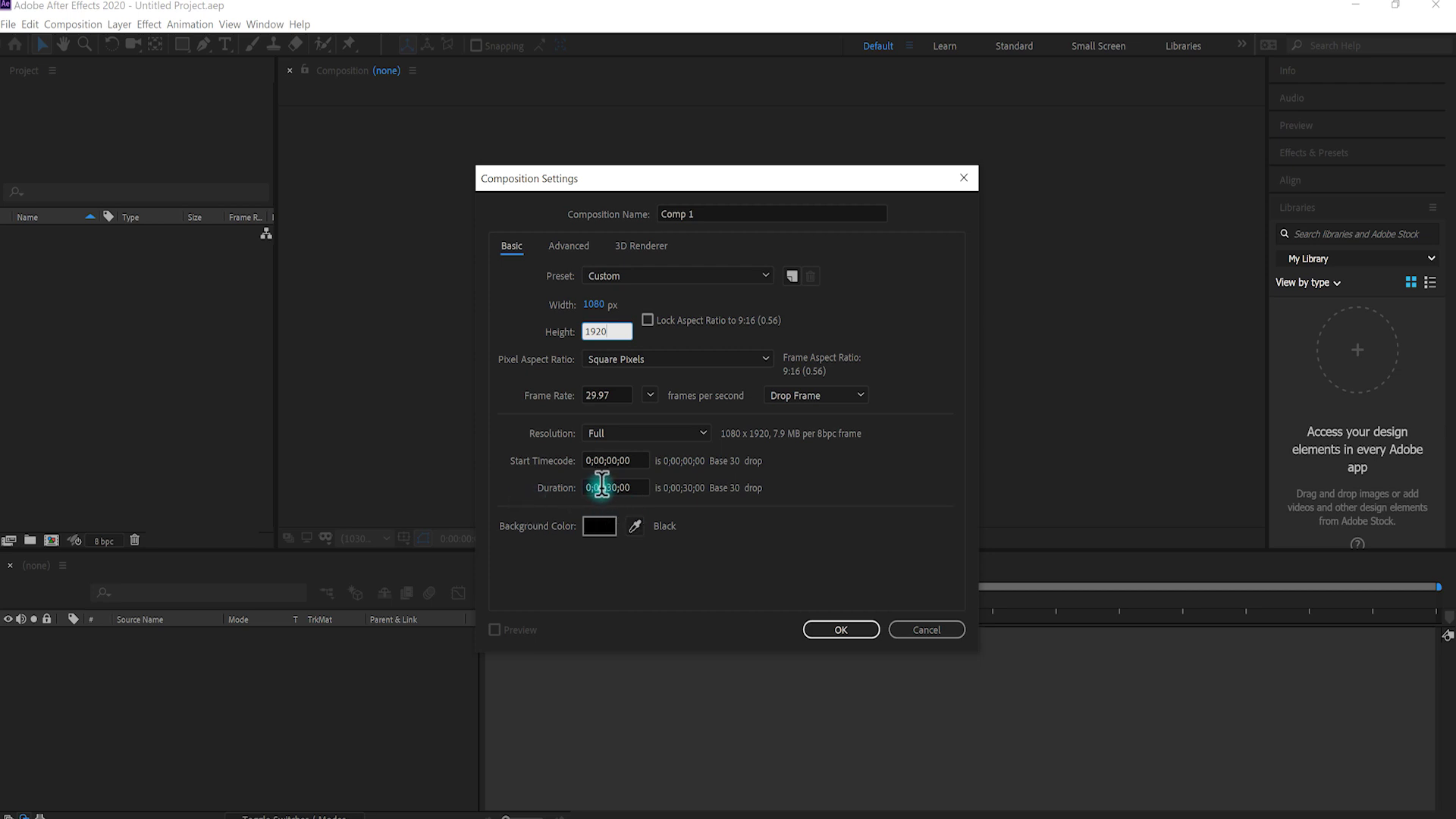
pyautogui.click(606, 487)
pyautogui.click(603, 525)
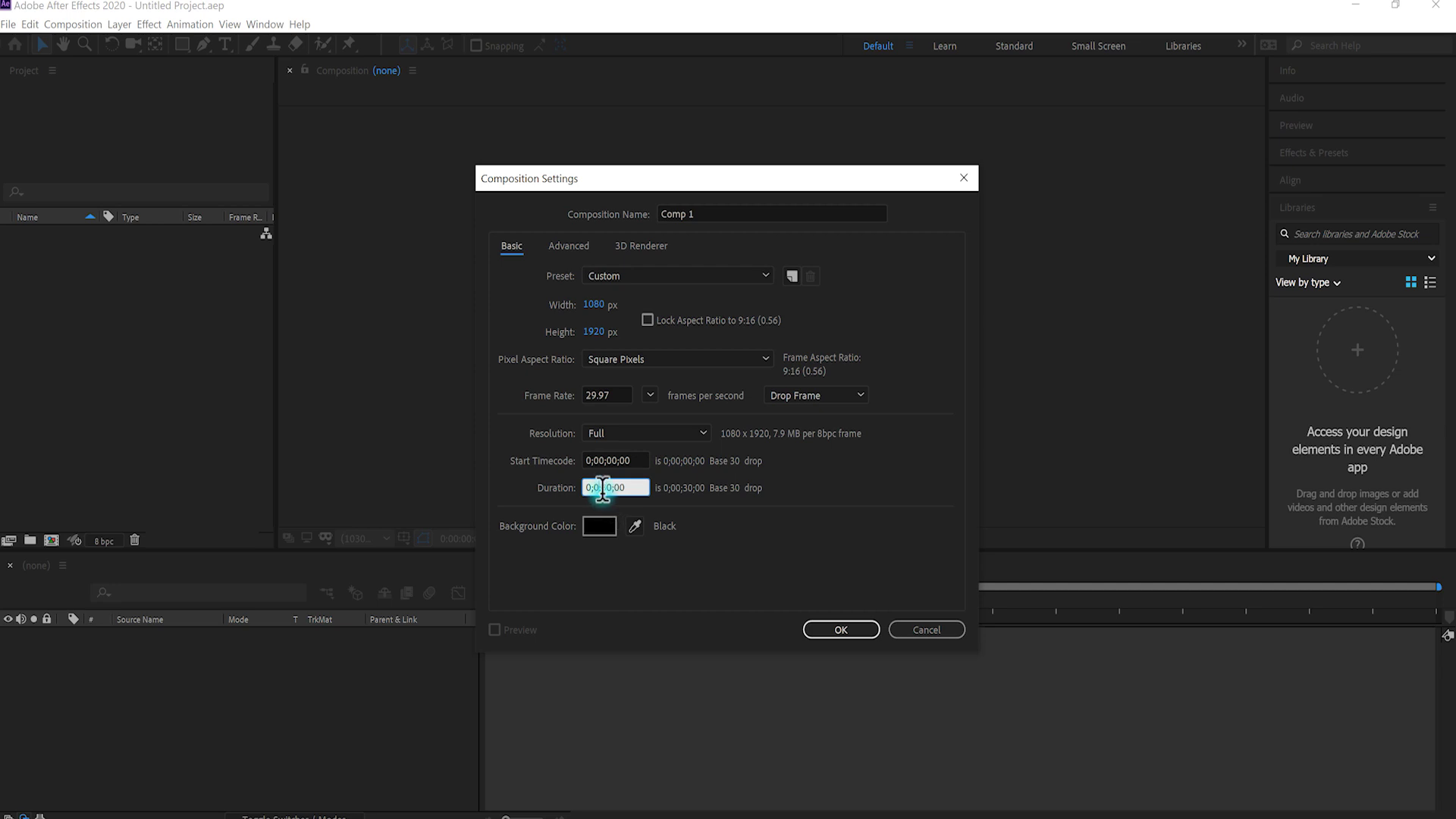
pyautogui.write('0')
pyautogui.click(834, 630)
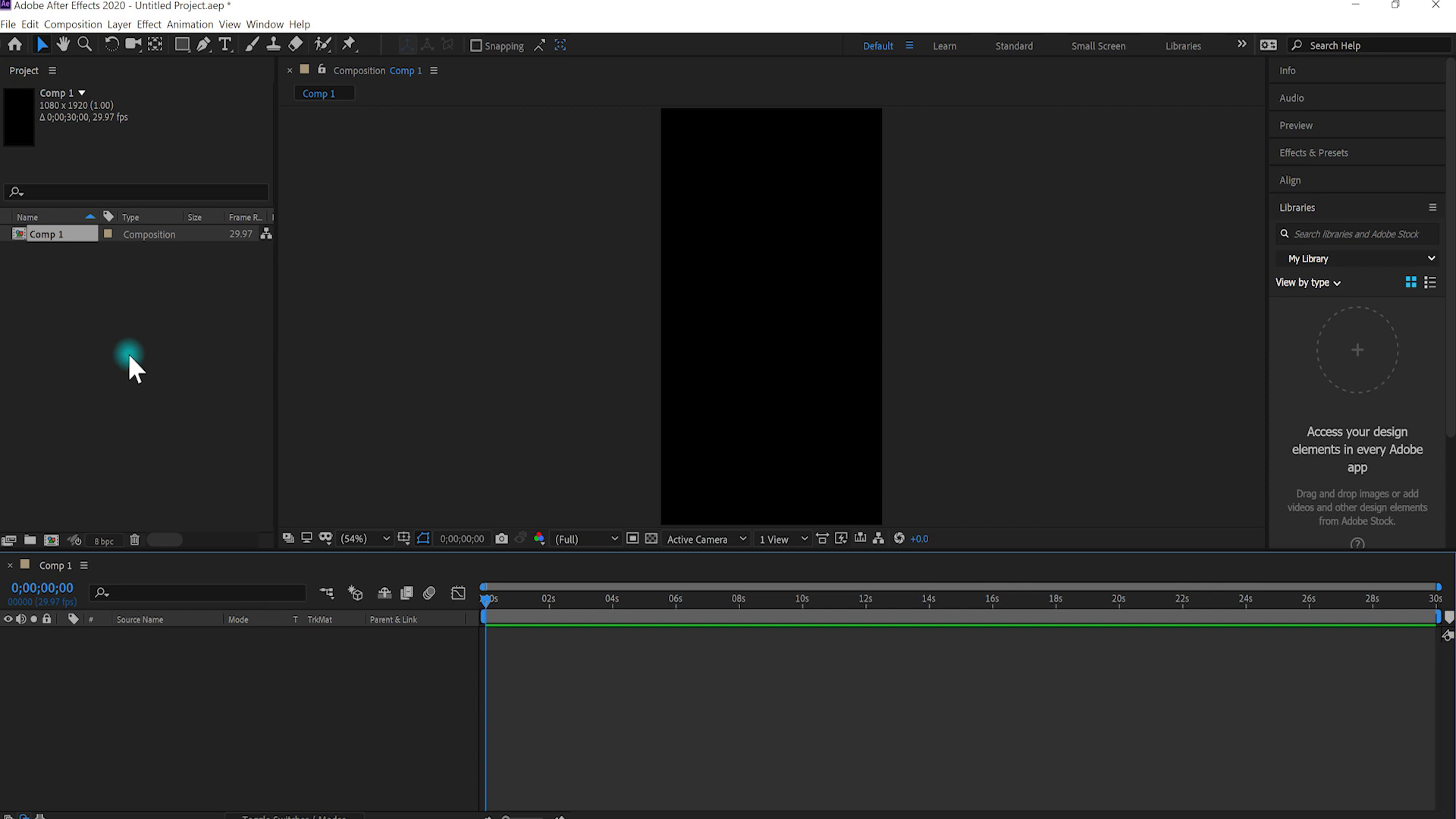
# Step: Import the Luxery MP3 track and the JPG portrait photo from the Videos folder into the project
pyautogui.click(84, 288)
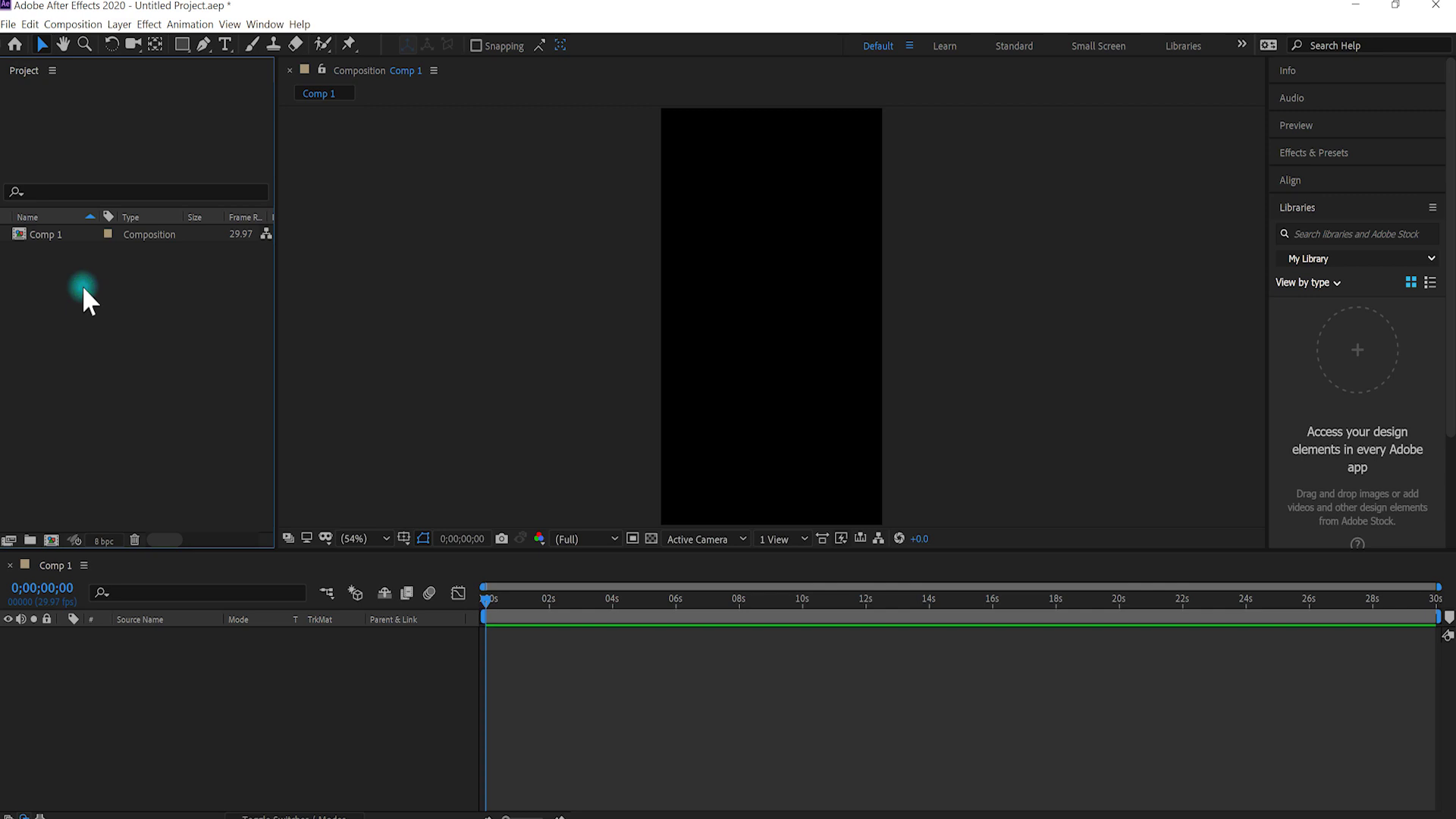
pyautogui.doubleClick(43, 276)
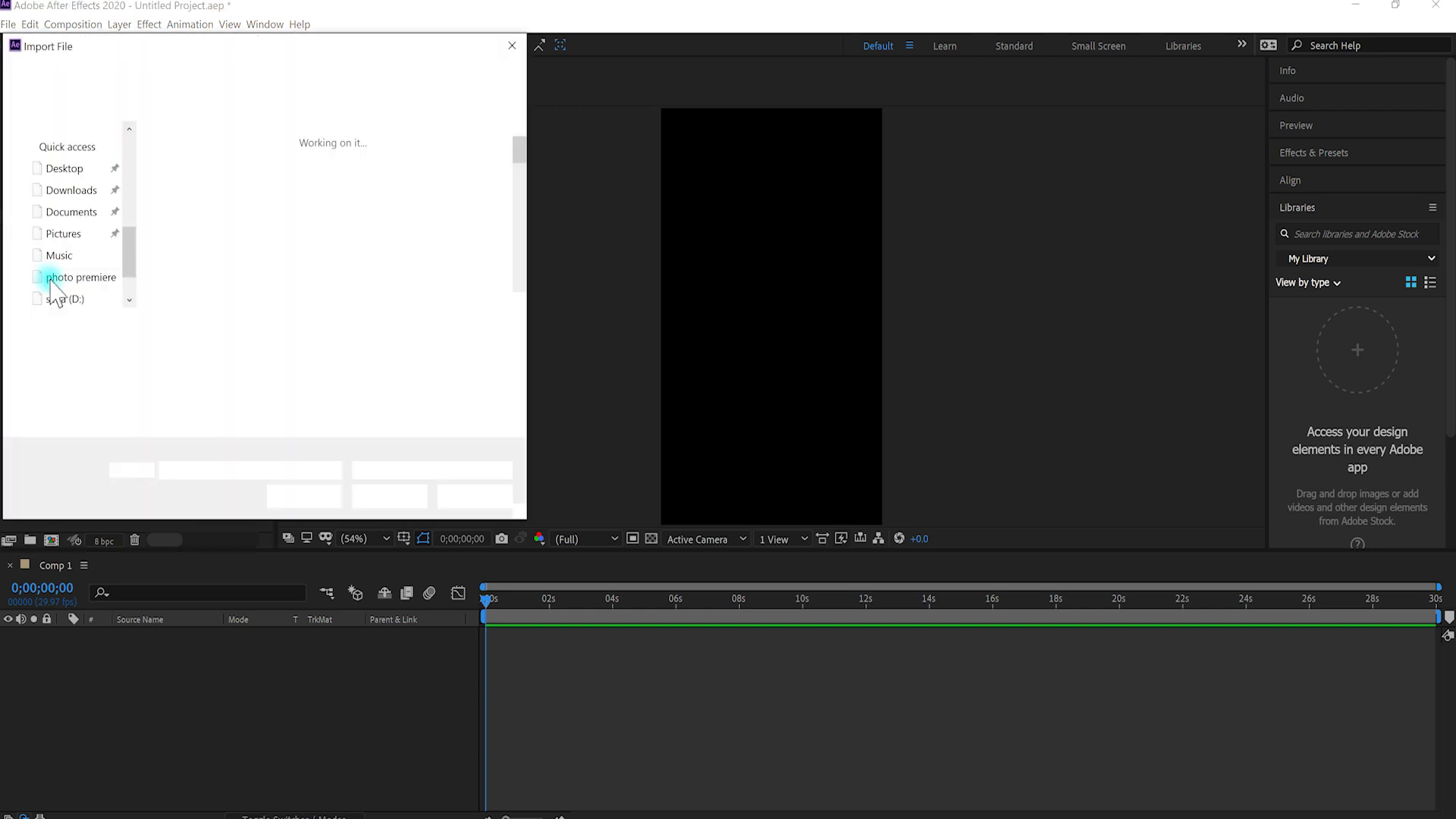
pyautogui.scroll(-2, 82, 276)
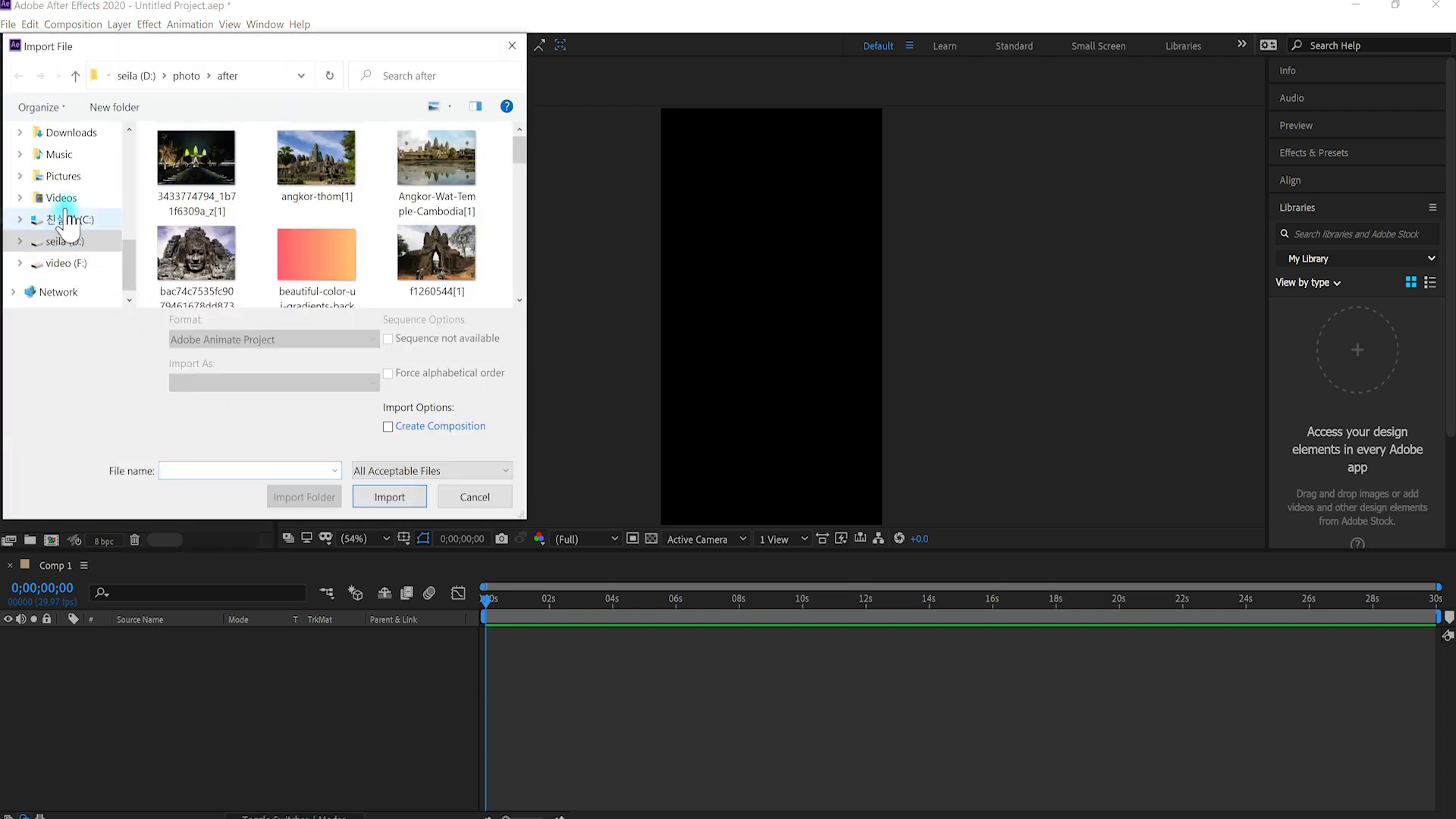
pyautogui.click(68, 199)
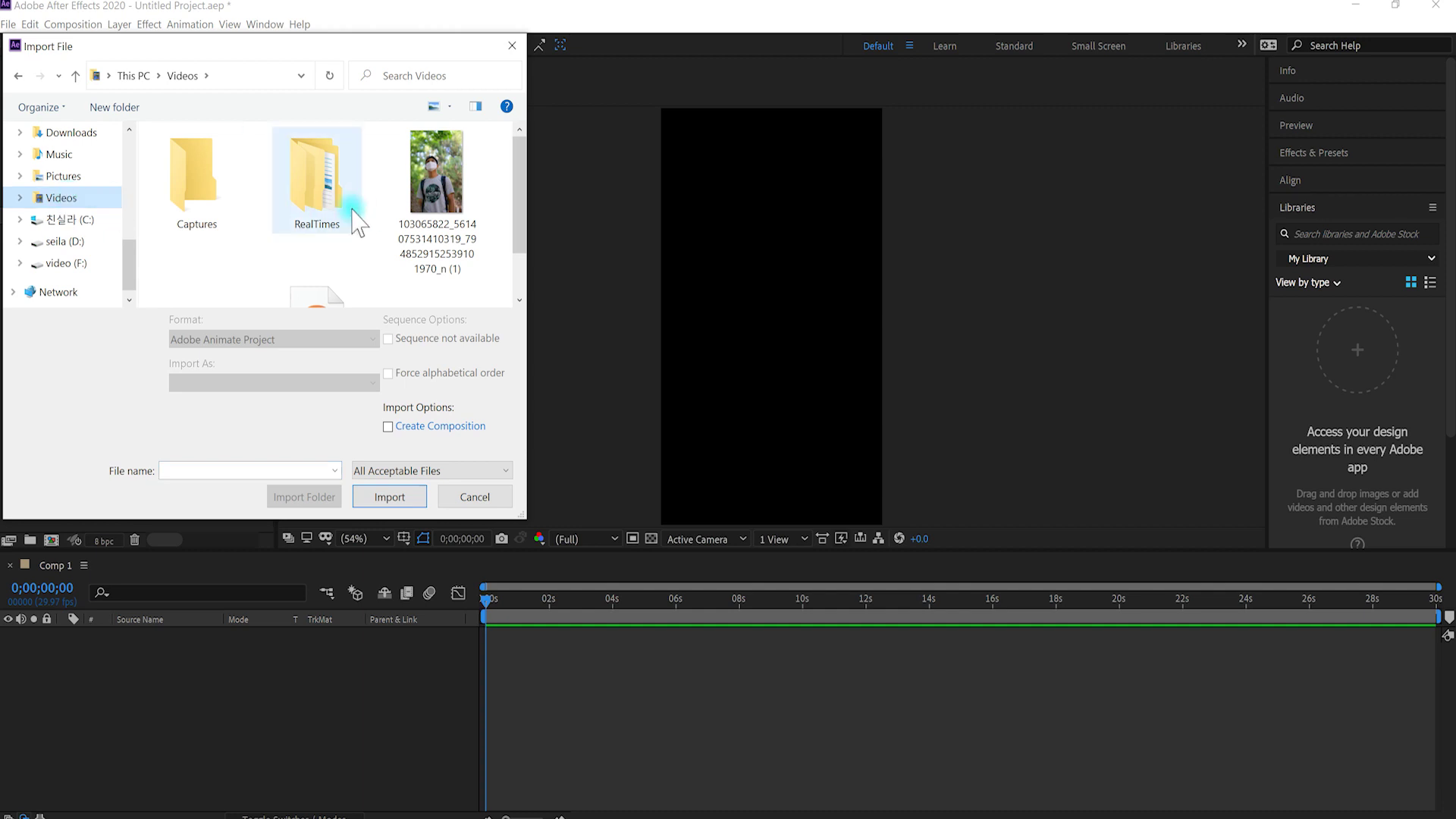
pyautogui.scroll(-1, 421, 197)
pyautogui.click(317, 250)
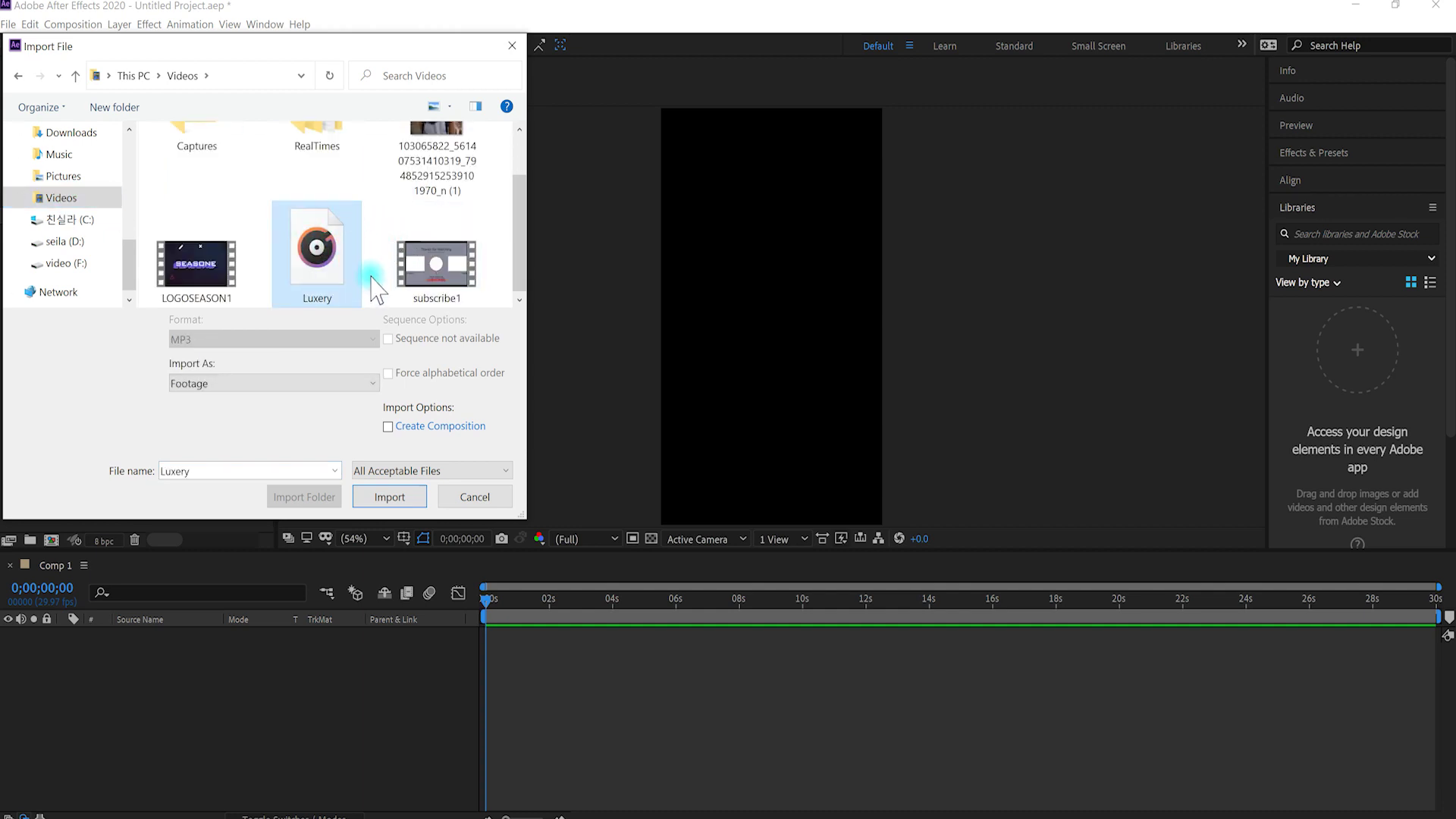
pyautogui.keyDown('ctrl'); pyautogui.click(452, 165); pyautogui.keyUp('ctrl')
pyautogui.click(379, 500)
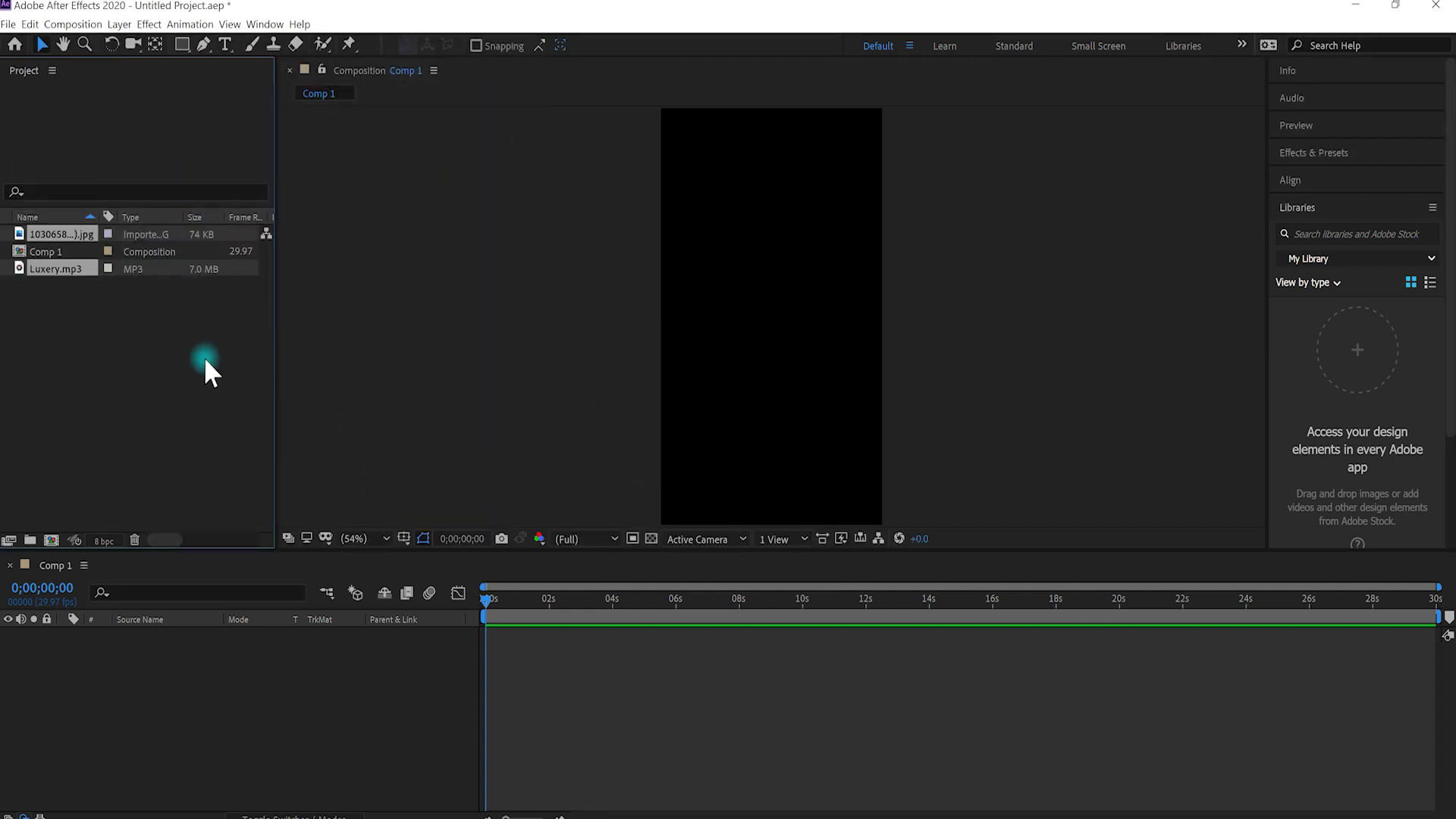
pyautogui.click(66, 302)
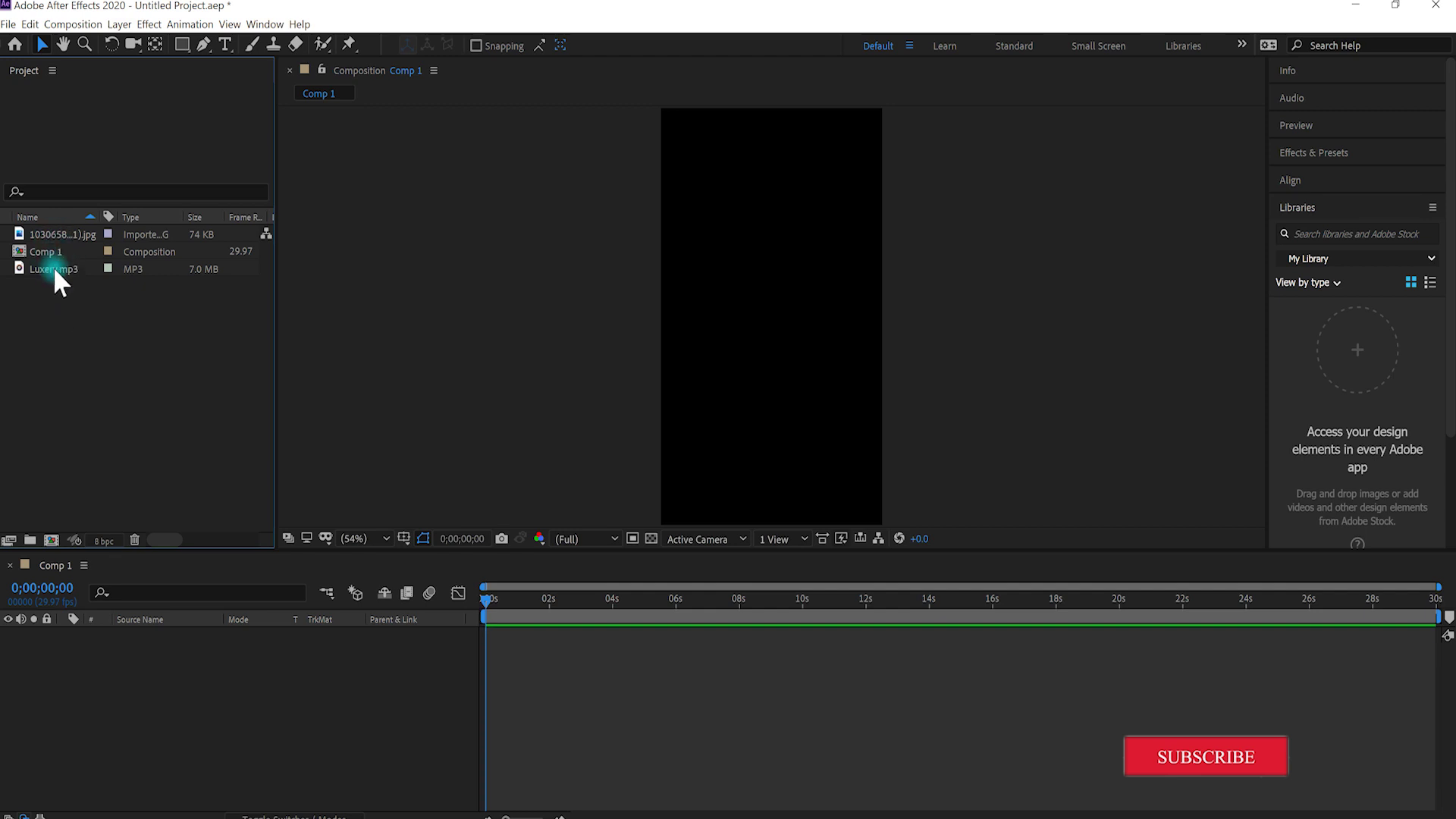
# Step: Add Luxery.mp3 to the composition's timeline and place the portrait photo as a layer above it
pyautogui.moveTo(44, 266); pyautogui.dragTo(116, 643)
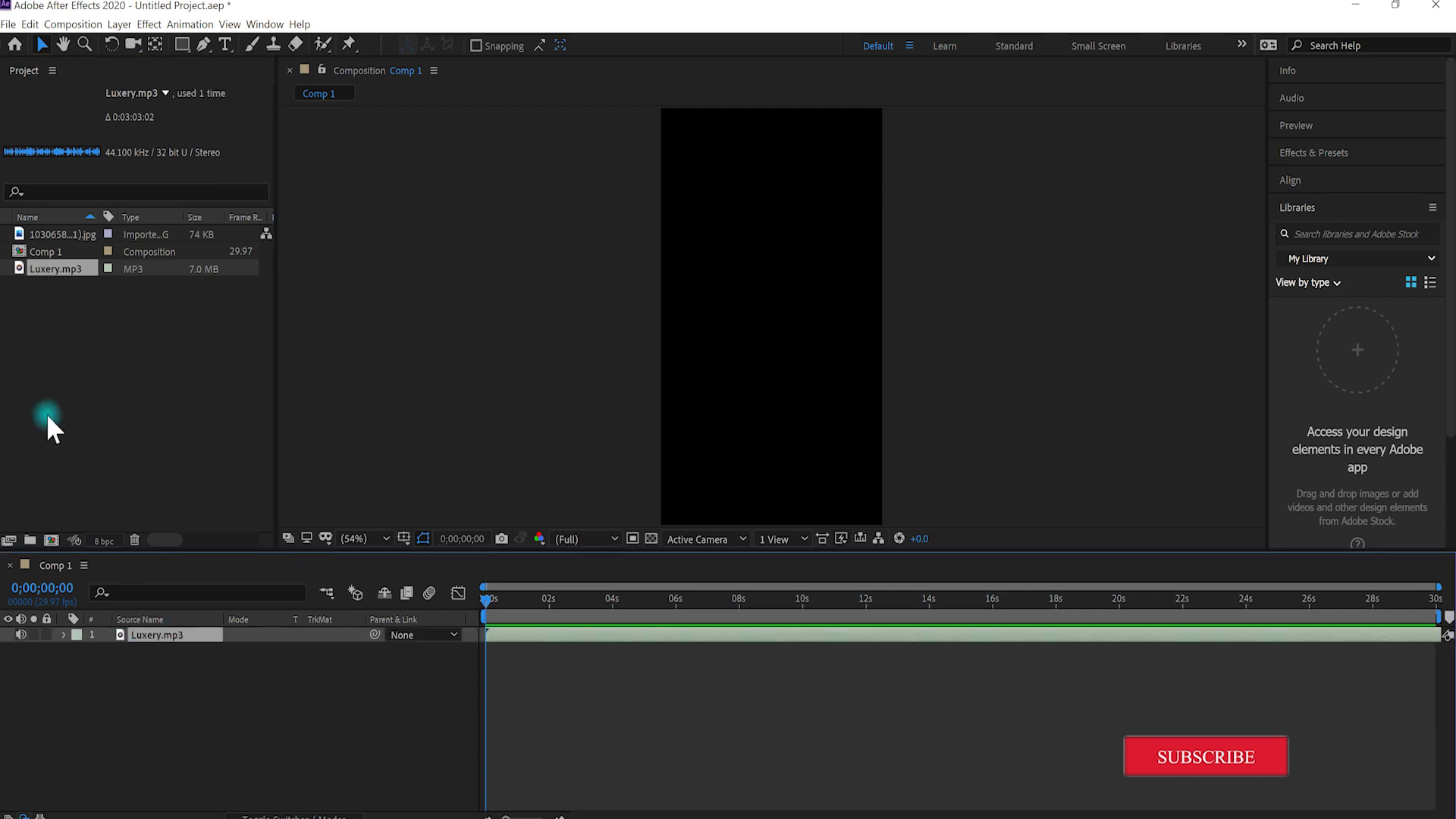
pyautogui.moveTo(57, 235); pyautogui.dragTo(147, 636)
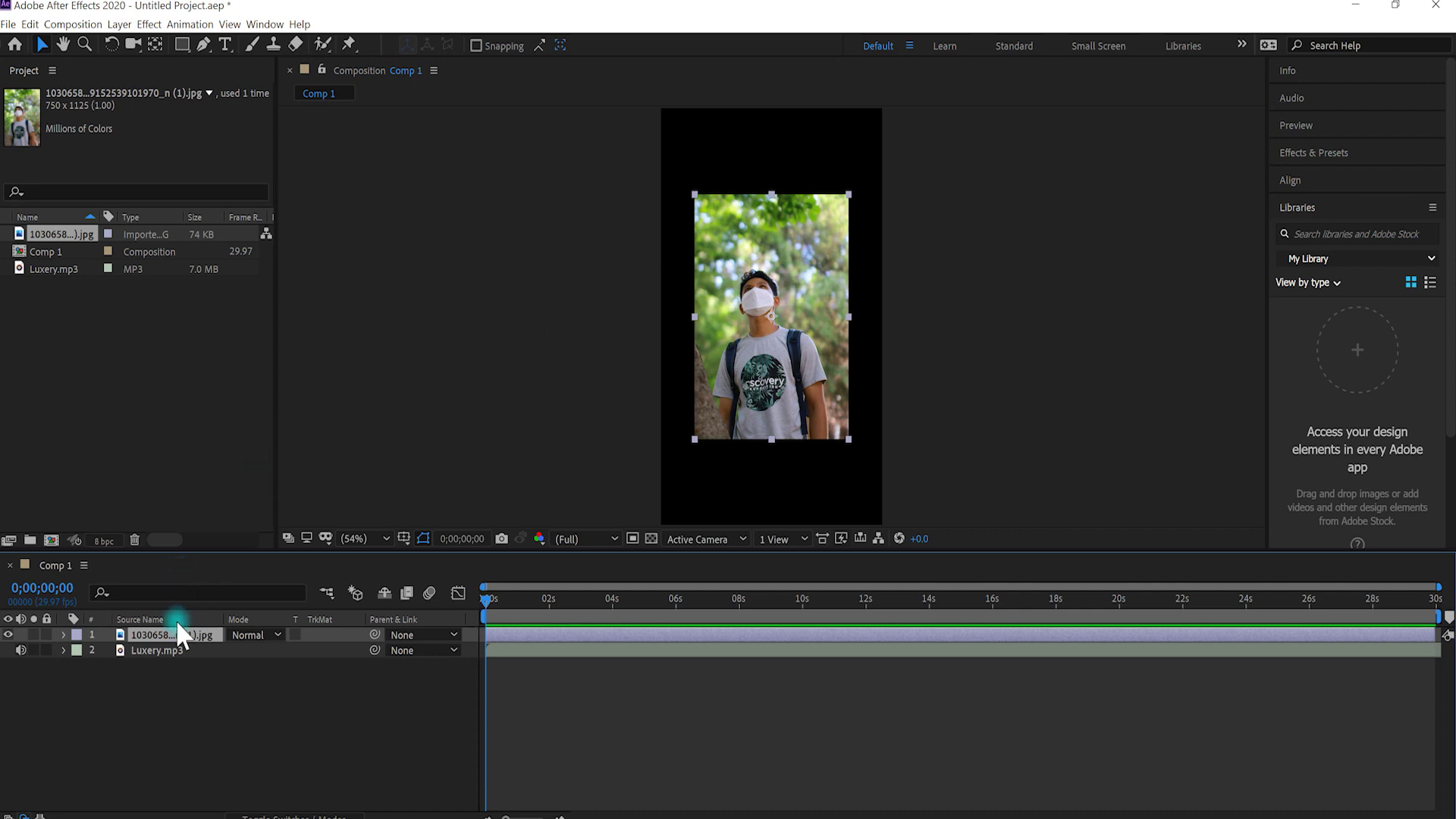
pyautogui.click(147, 682)
# Step: Scale the portrait photo layer to 175% so it fills the vertical frame
pyautogui.click(146, 634)
pyautogui.press('s')
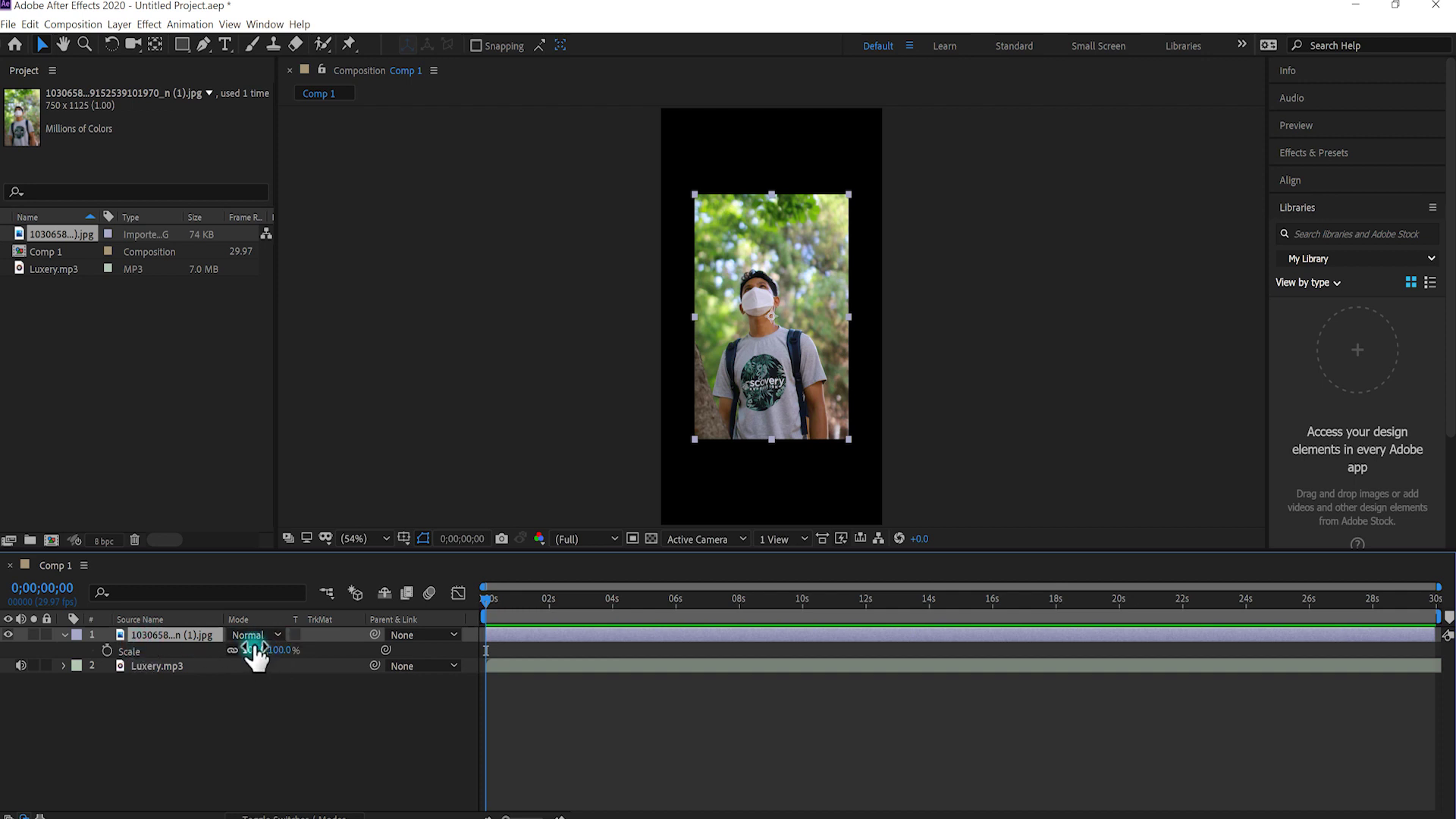
pyautogui.moveTo(254, 650); pyautogui.dragTo(346, 669)
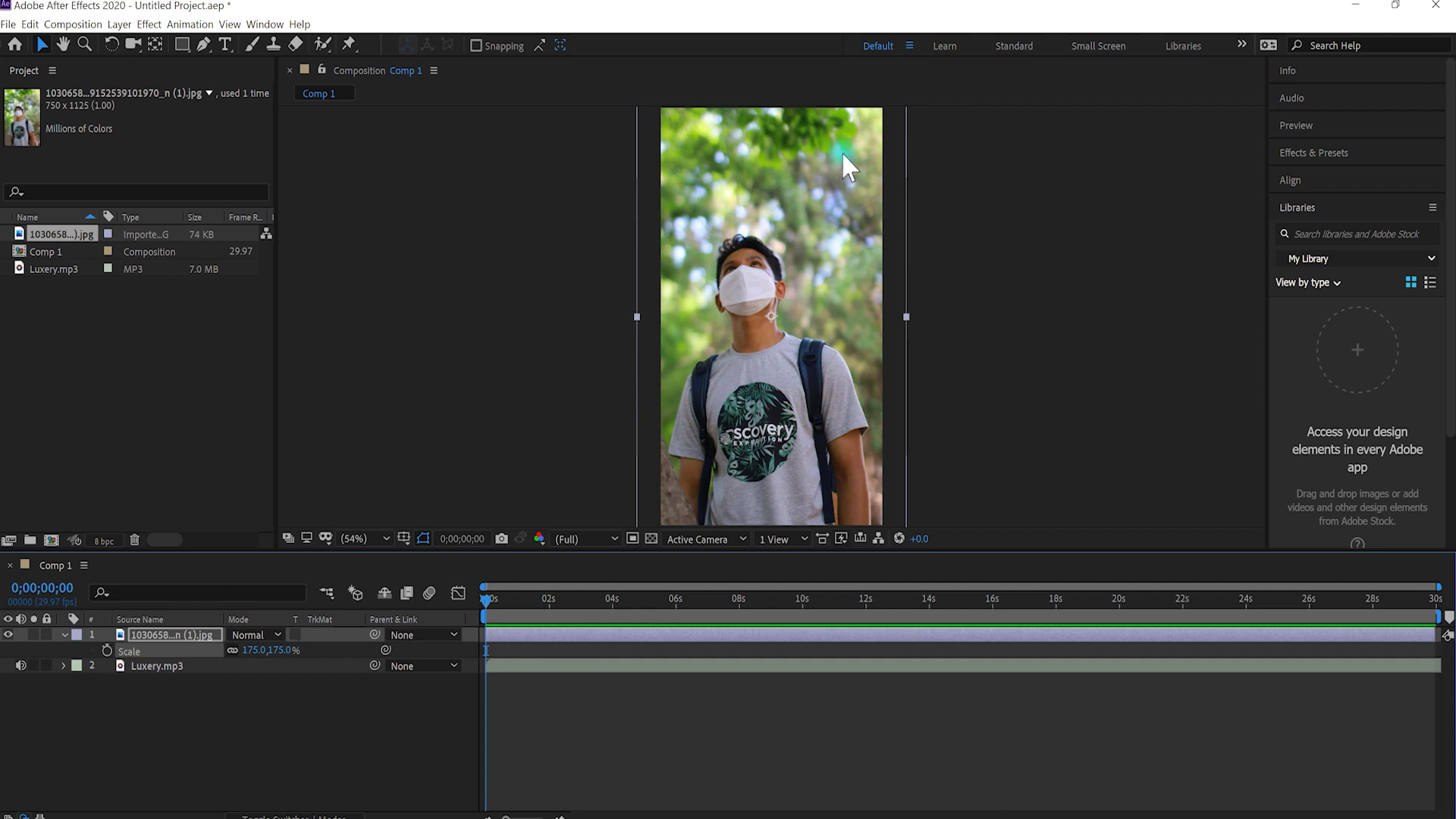
pyautogui.click(421, 723)
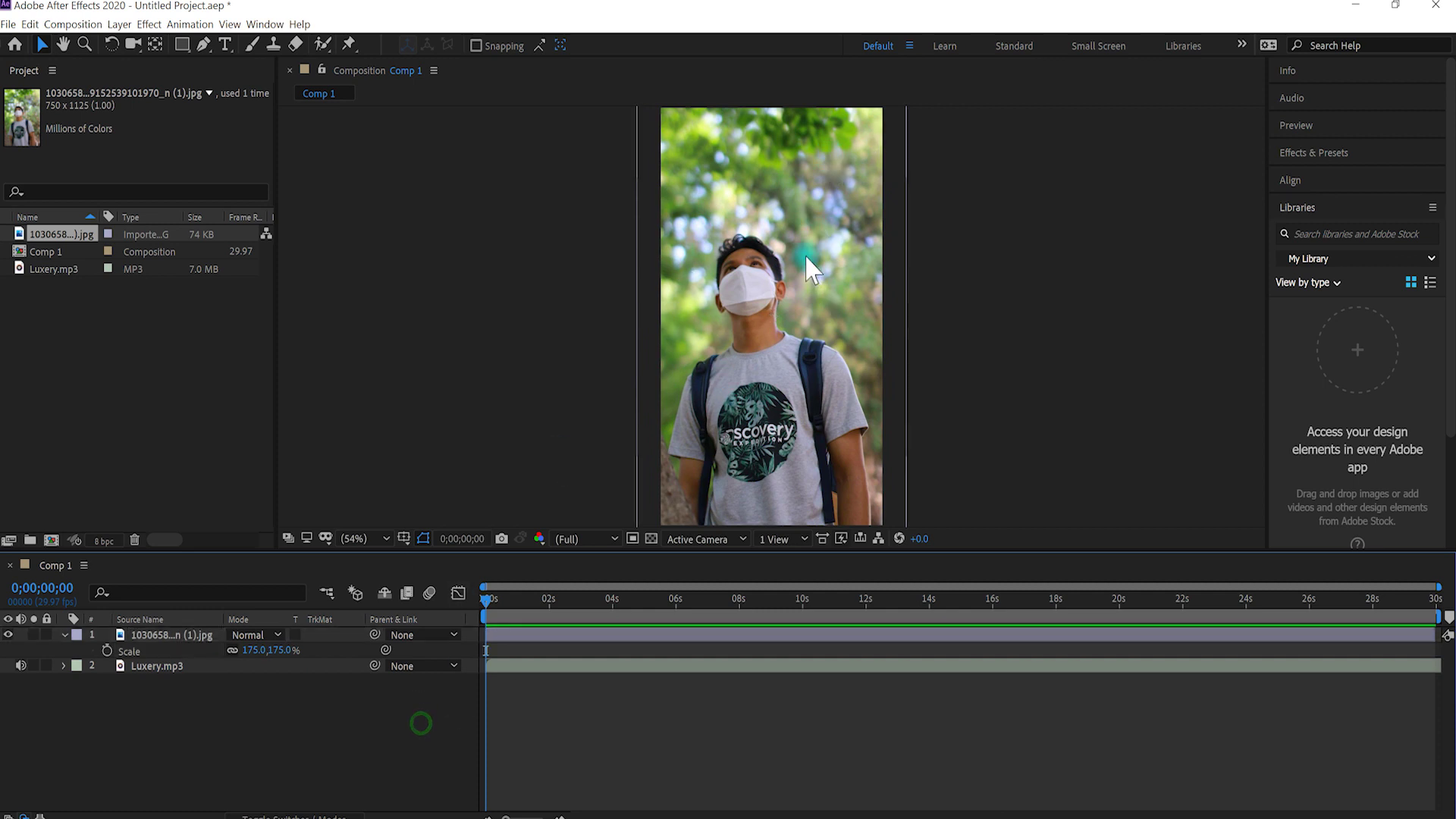
pyautogui.click(64, 635)
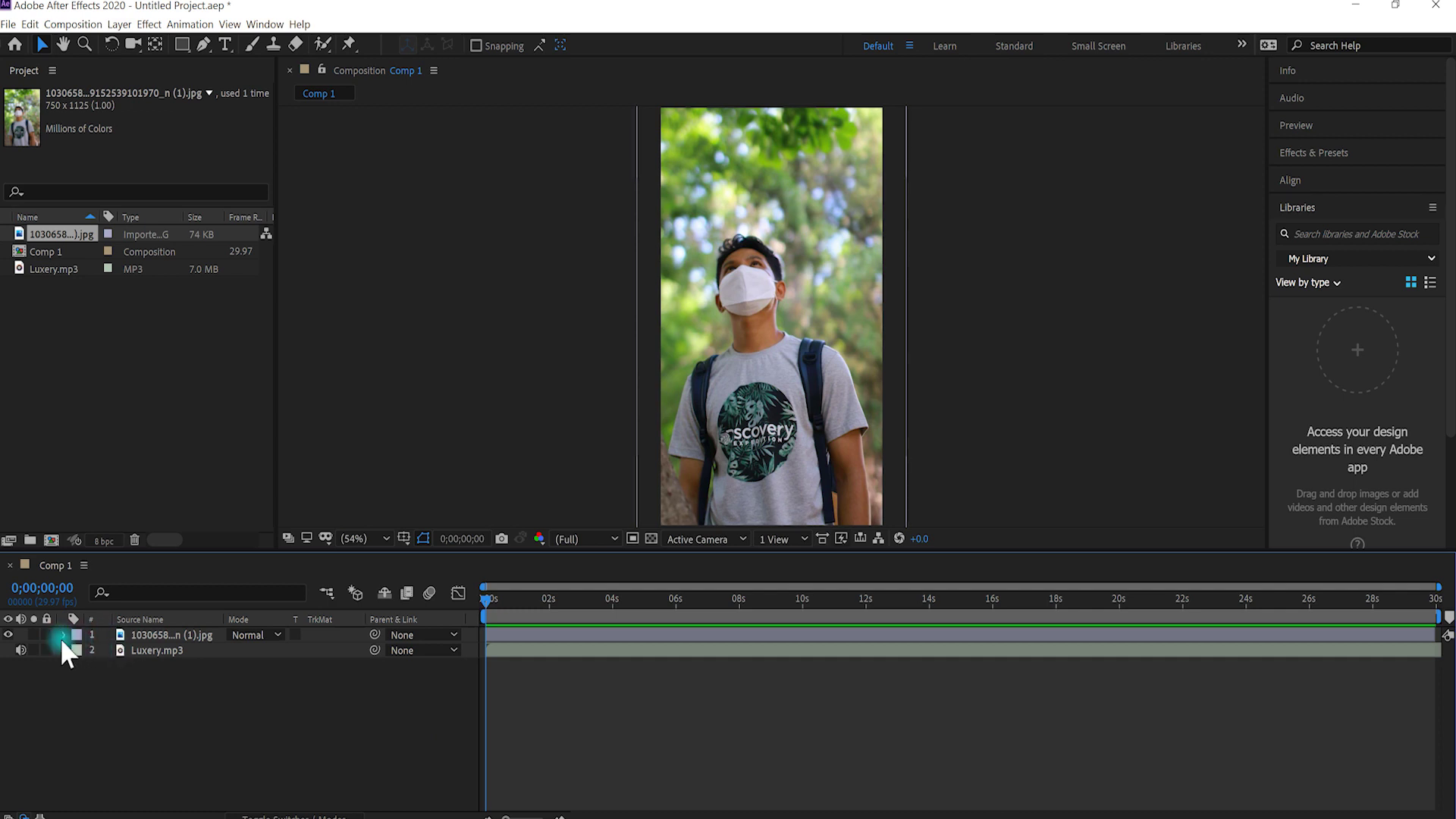
pyautogui.click(63, 634)
pyautogui.click(63, 635)
# Step: Hide the photo layer and add a new pale green solid layer covering the composition
pyautogui.click(7, 635)
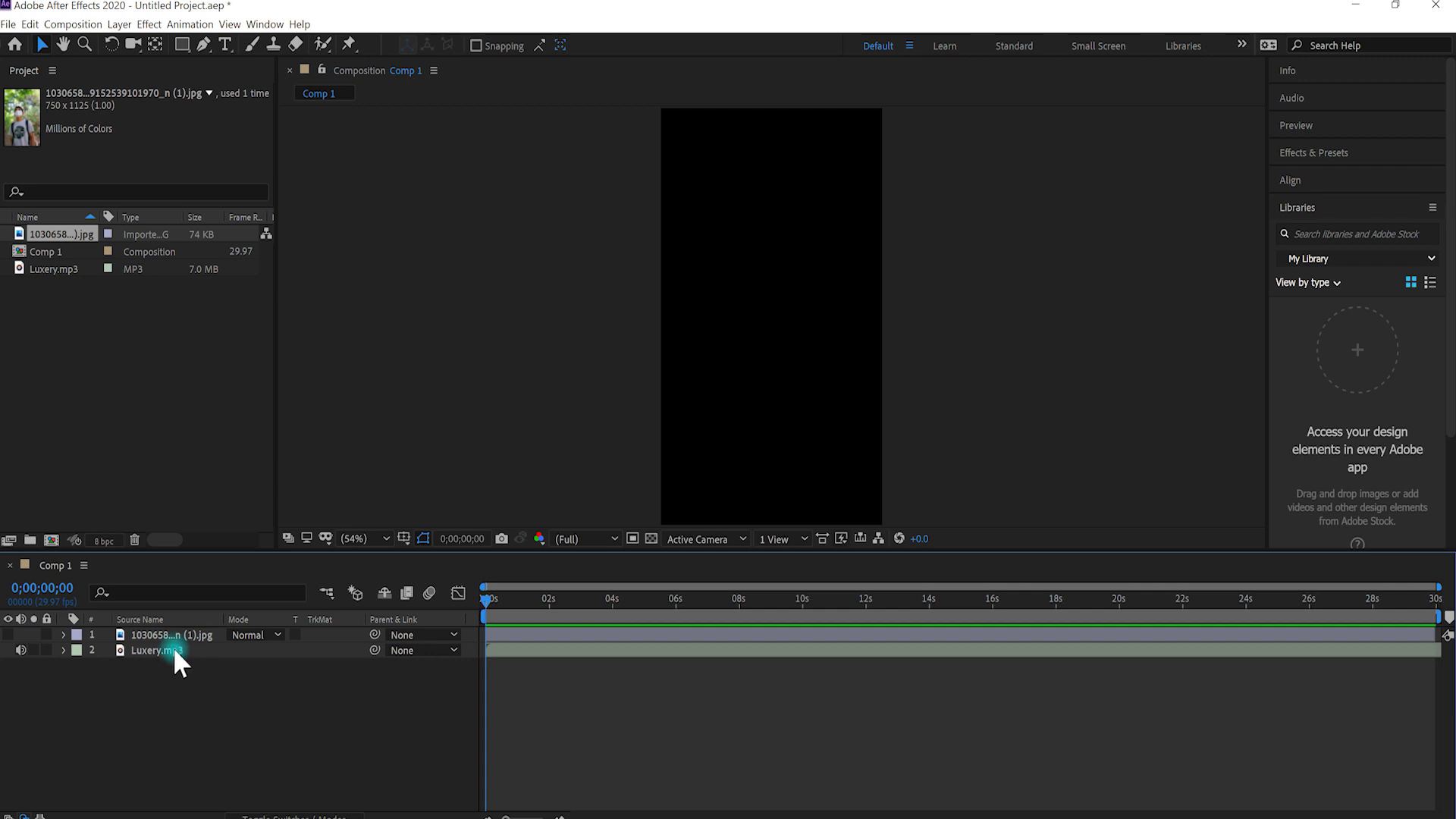
pyautogui.rightClick(172, 686)
pyautogui.moveTo(218, 539)
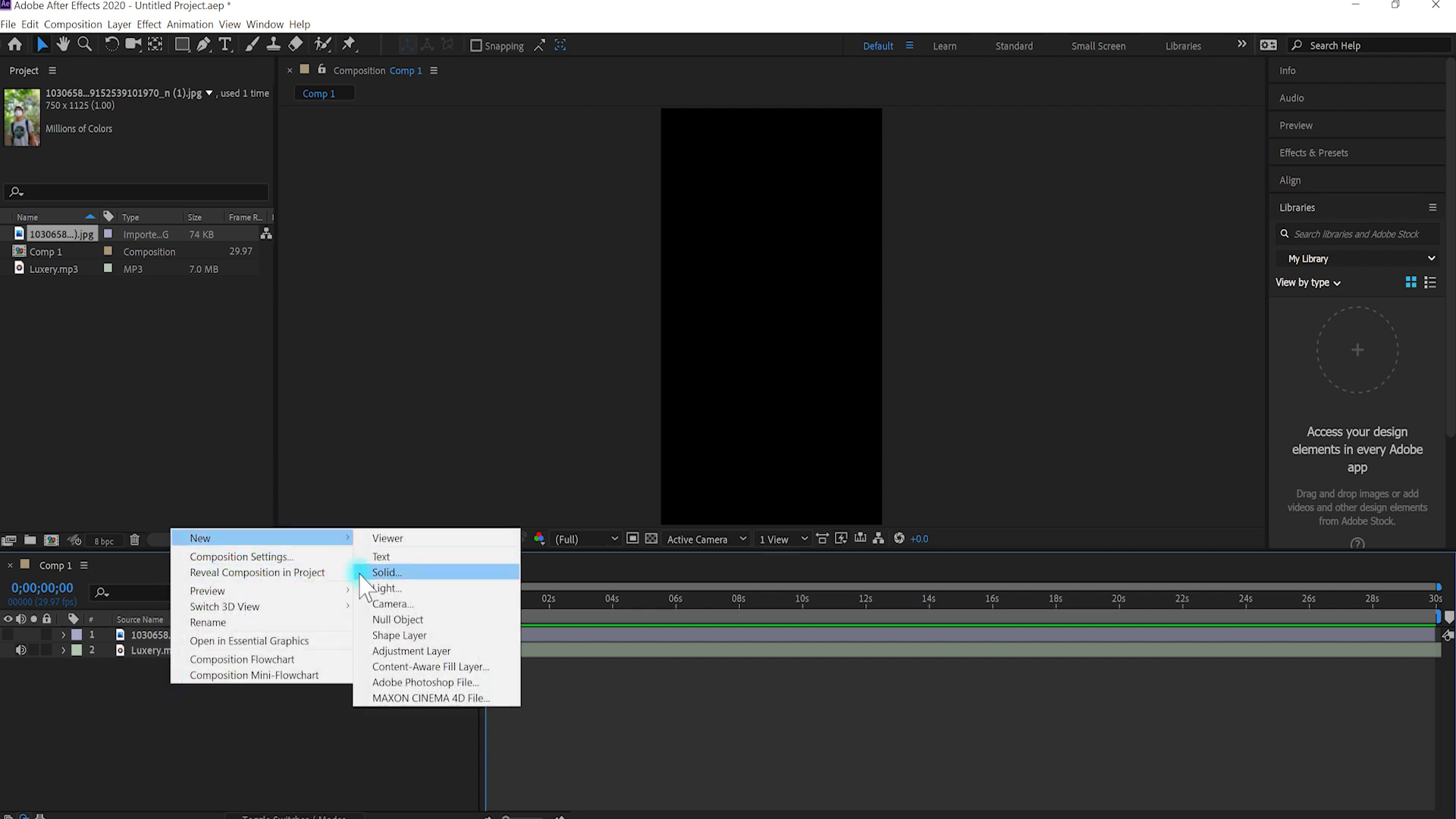
pyautogui.click(387, 572)
pyautogui.click(786, 580)
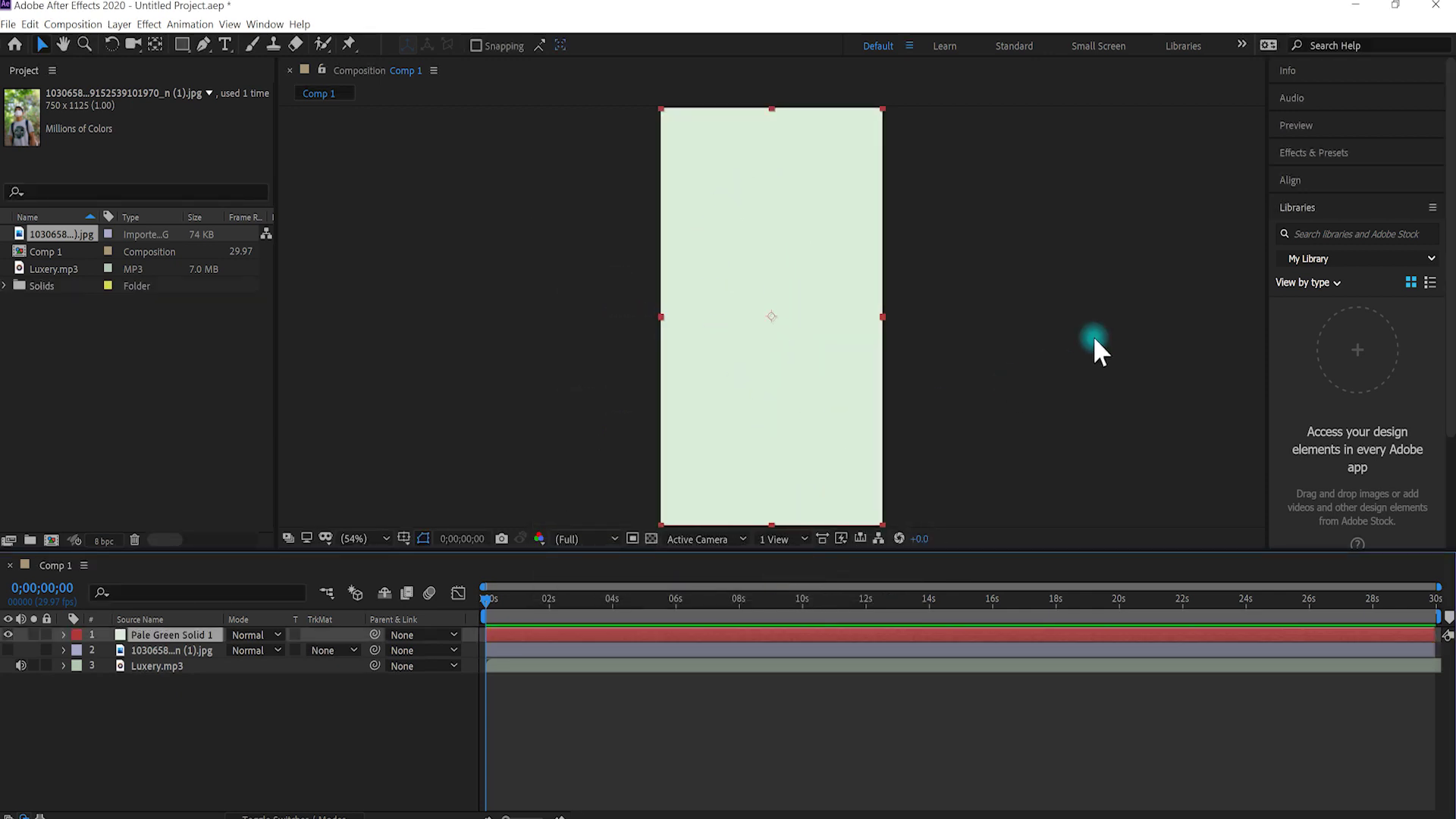
# Step: Find the Audio Waveform effect by searching for "audi" and apply it to the solid layer
pyautogui.click(1310, 153)
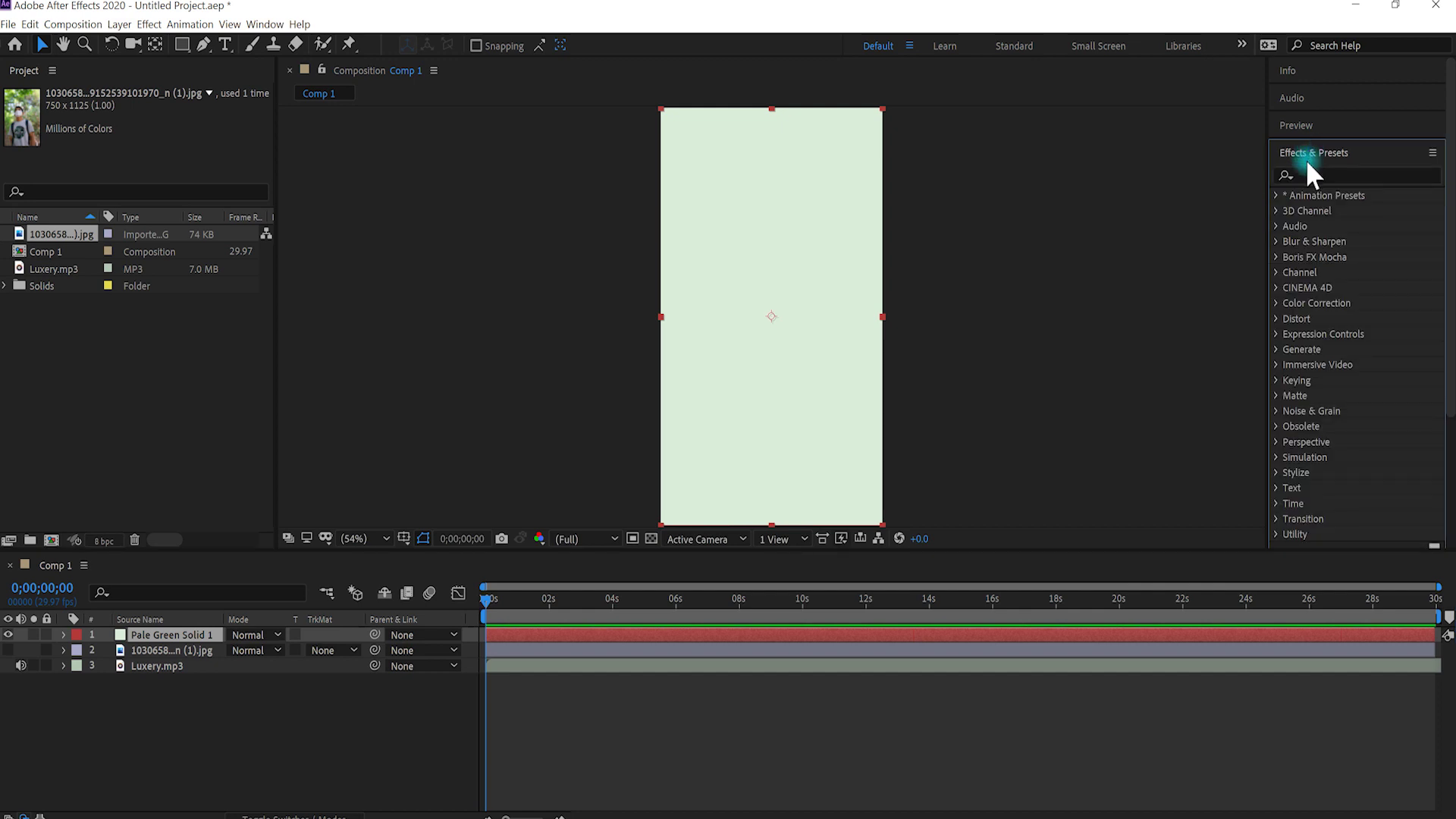
pyautogui.click(1313, 174)
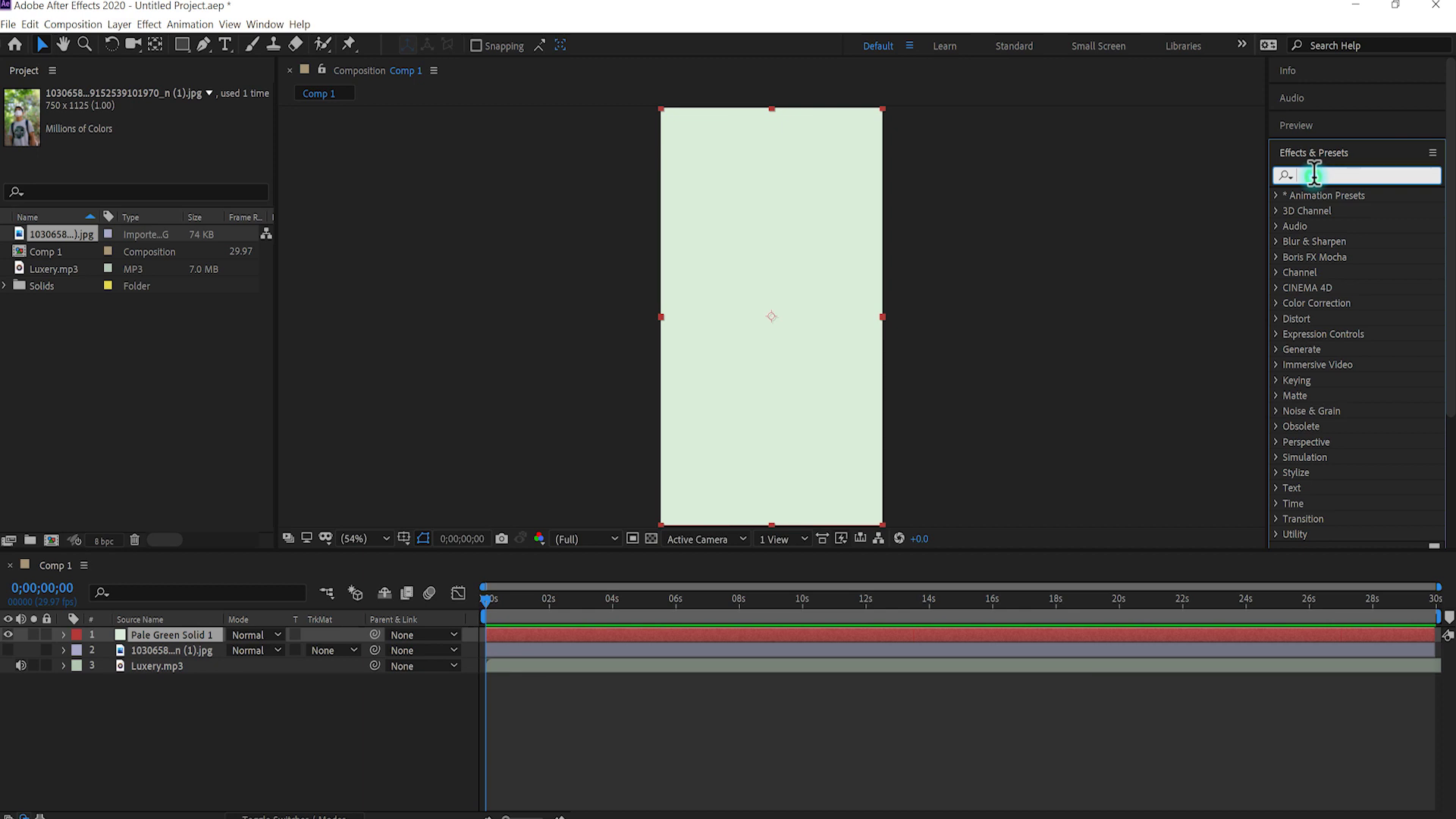
pyautogui.write('a')
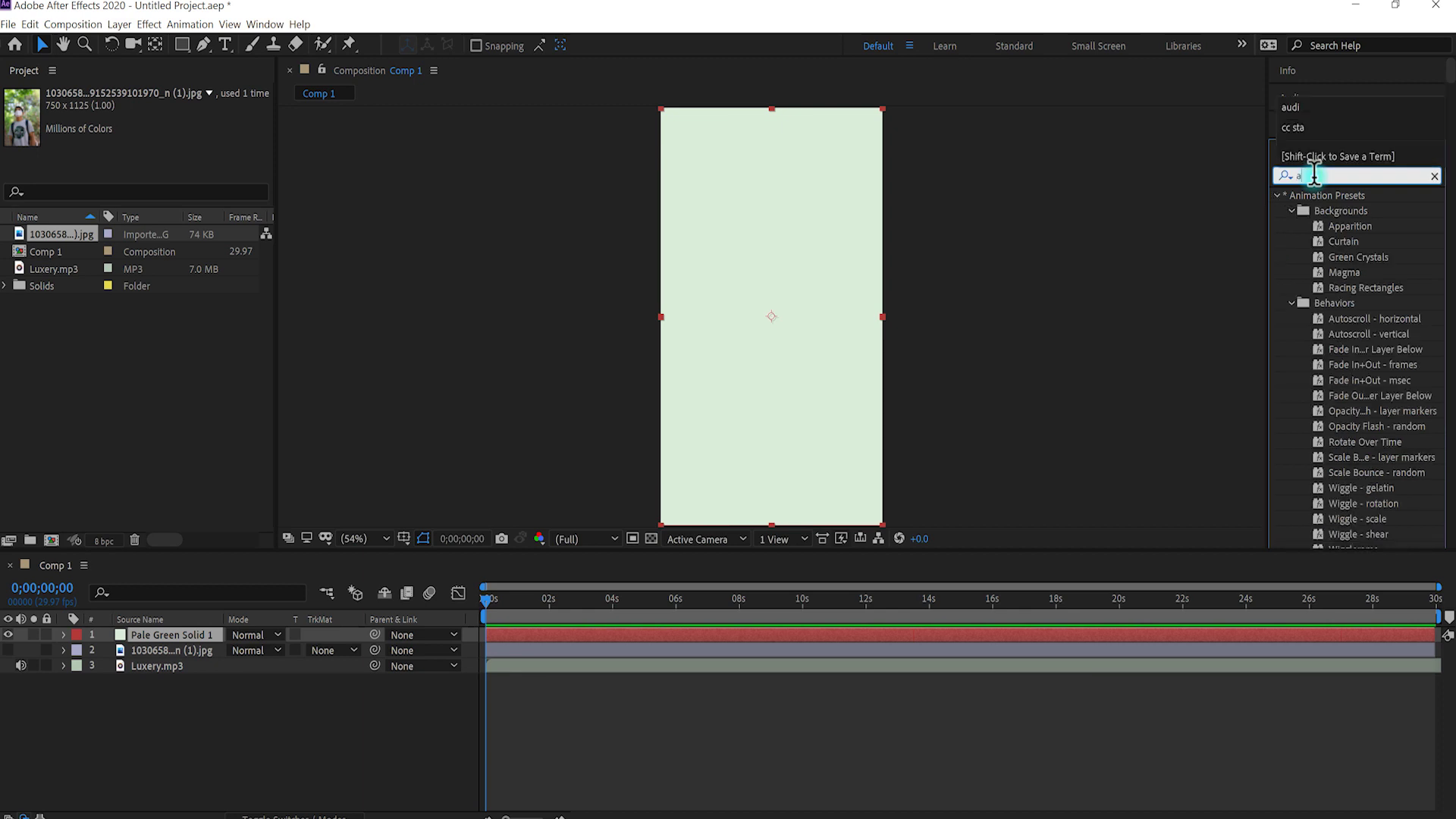
pyautogui.write('udi')
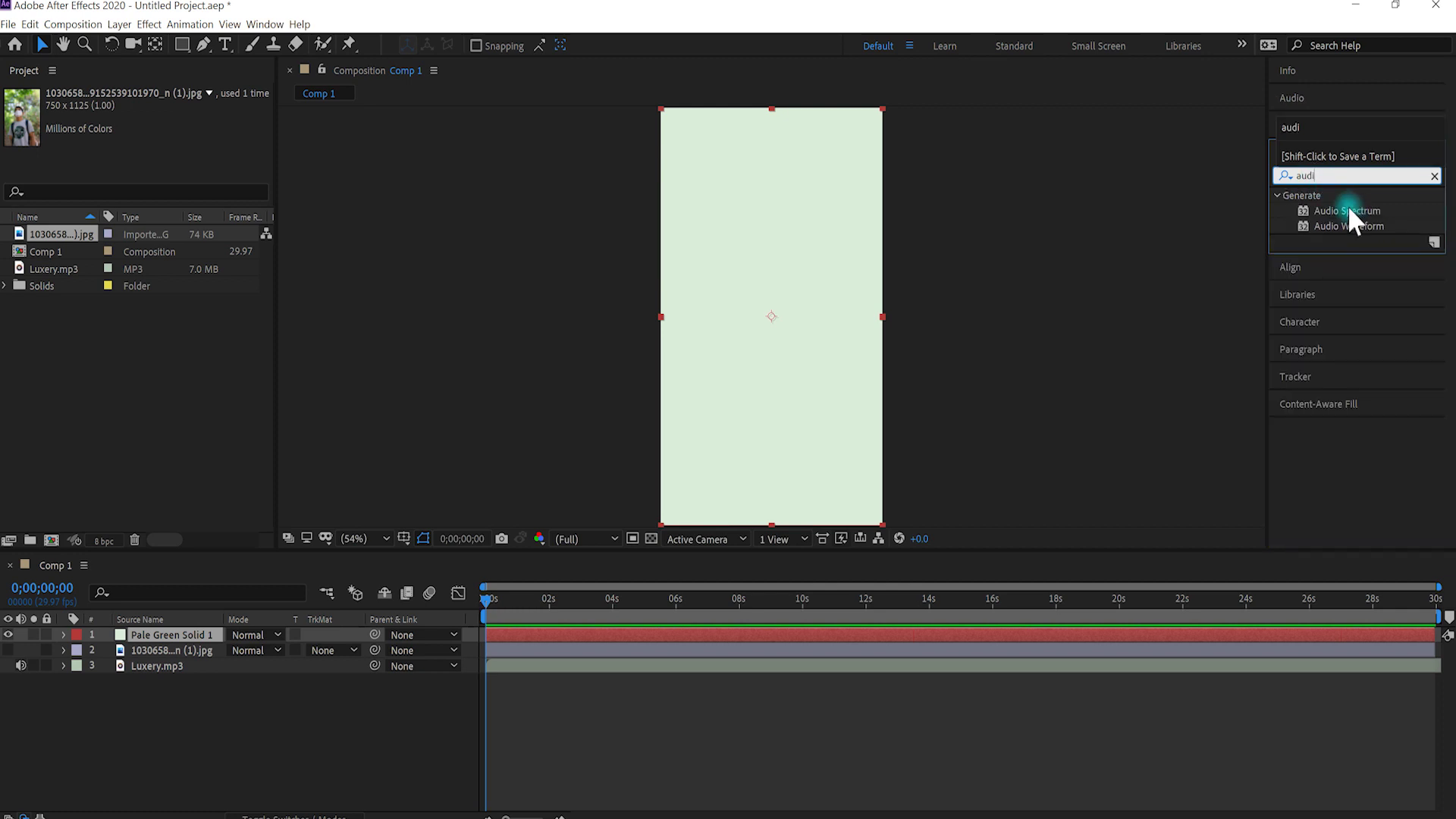
pyautogui.click(1328, 201)
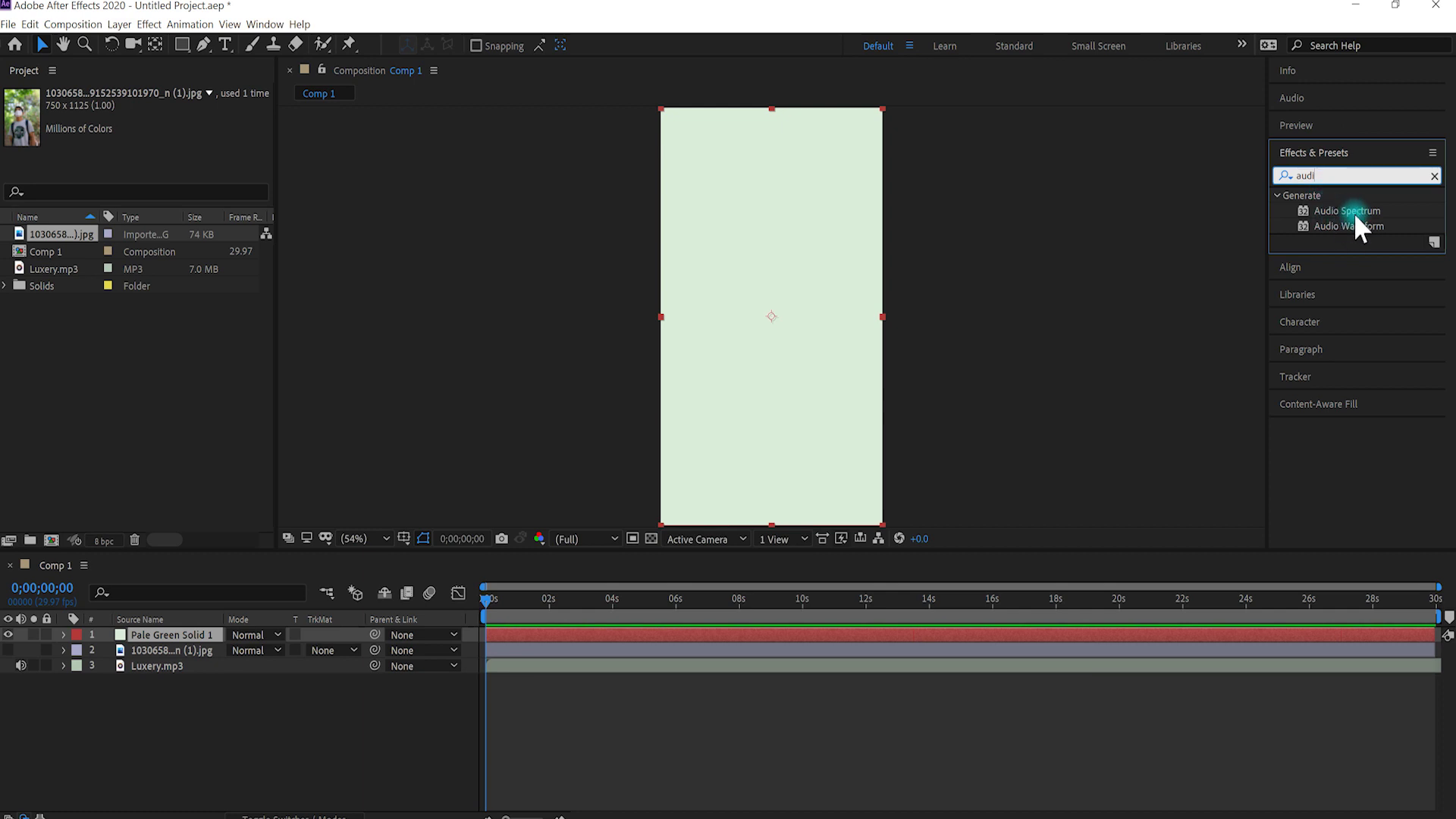
pyautogui.click(1345, 225)
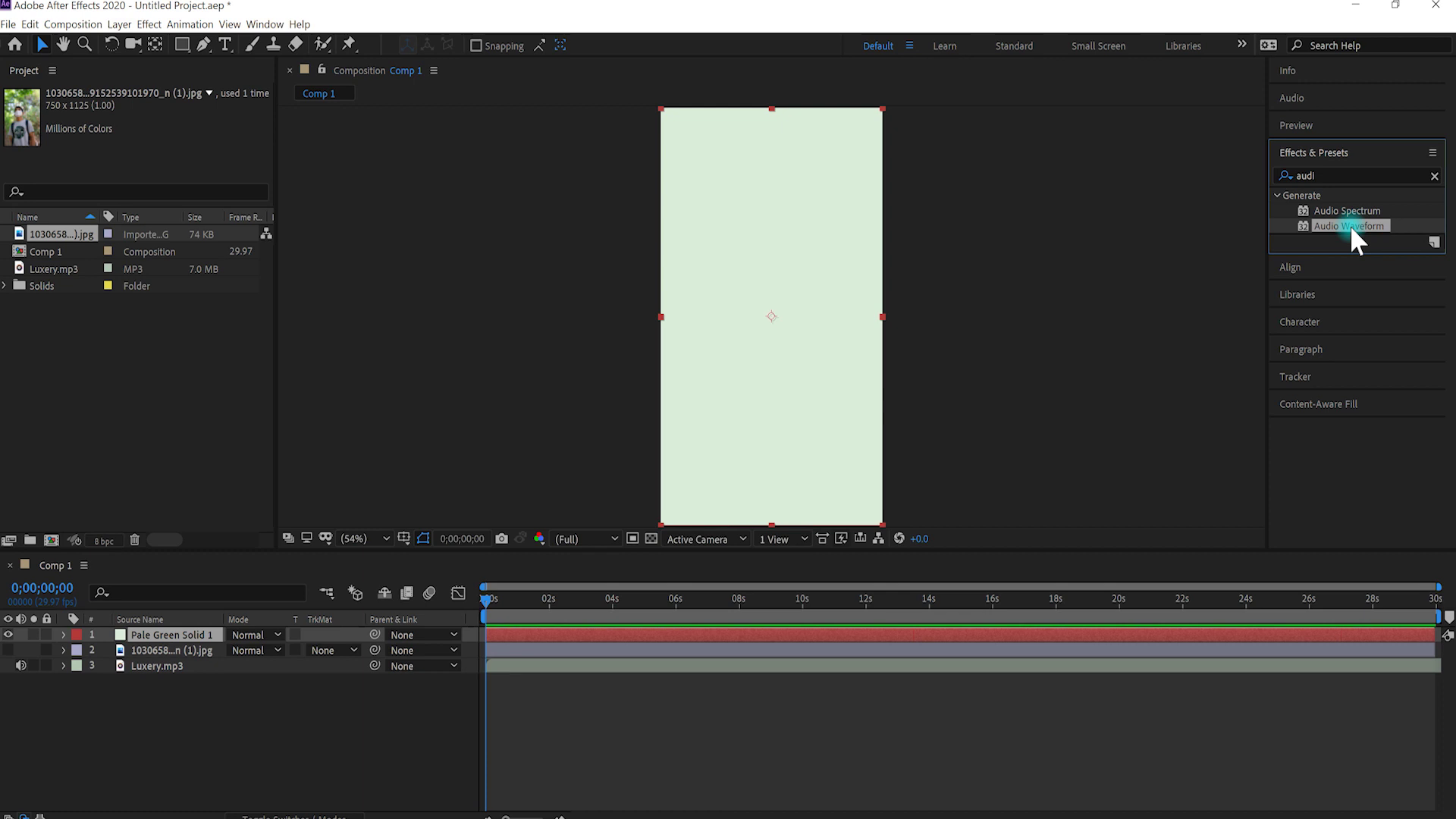
pyautogui.moveTo(1346, 225); pyautogui.dragTo(581, 641)
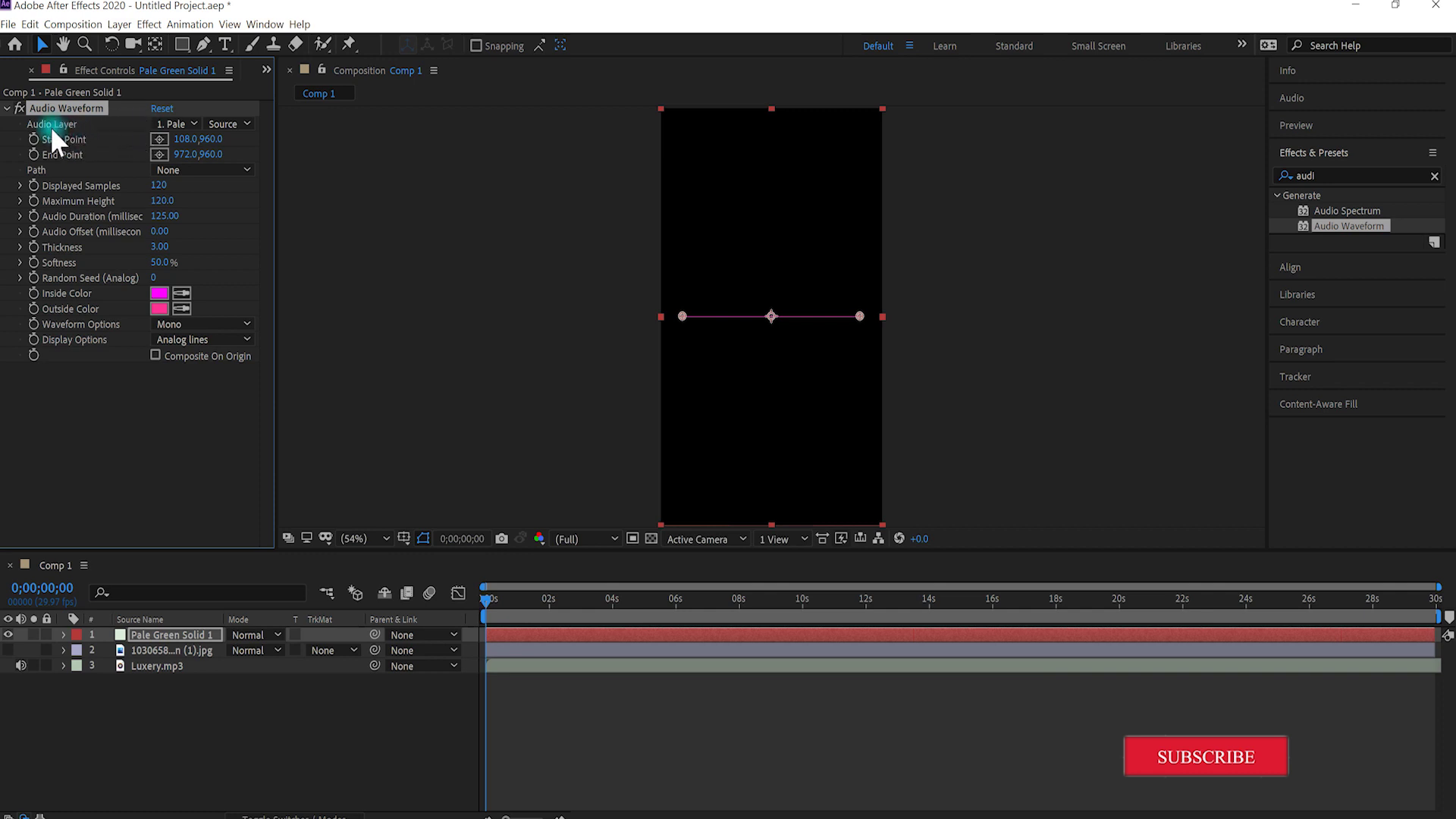
# Step: Set the Audio Waveform's audio layer to Luxery.mp3, preview the animation and move the playhead to 0;00;00;14
pyautogui.click(194, 124)
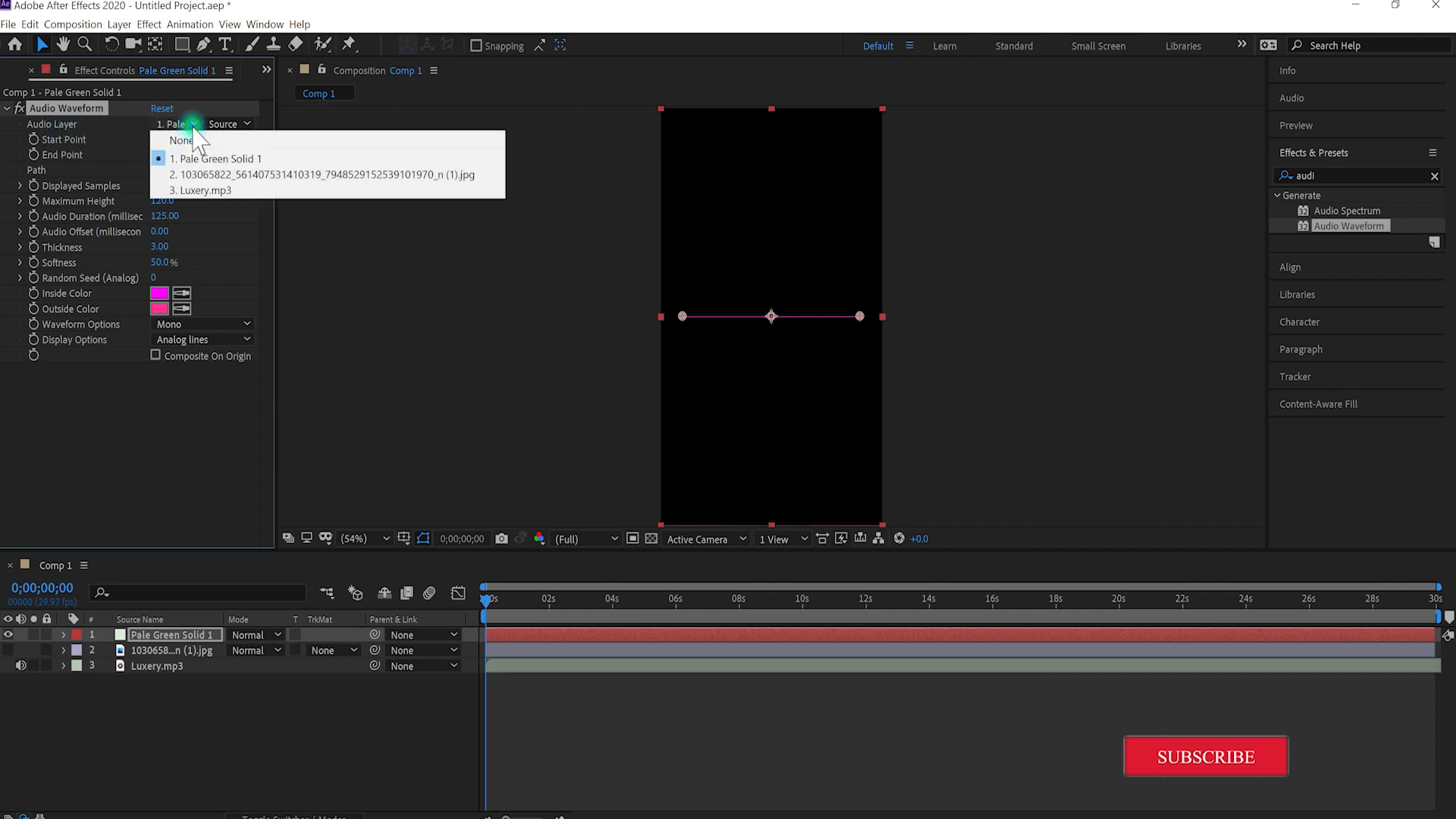
pyautogui.click(200, 190)
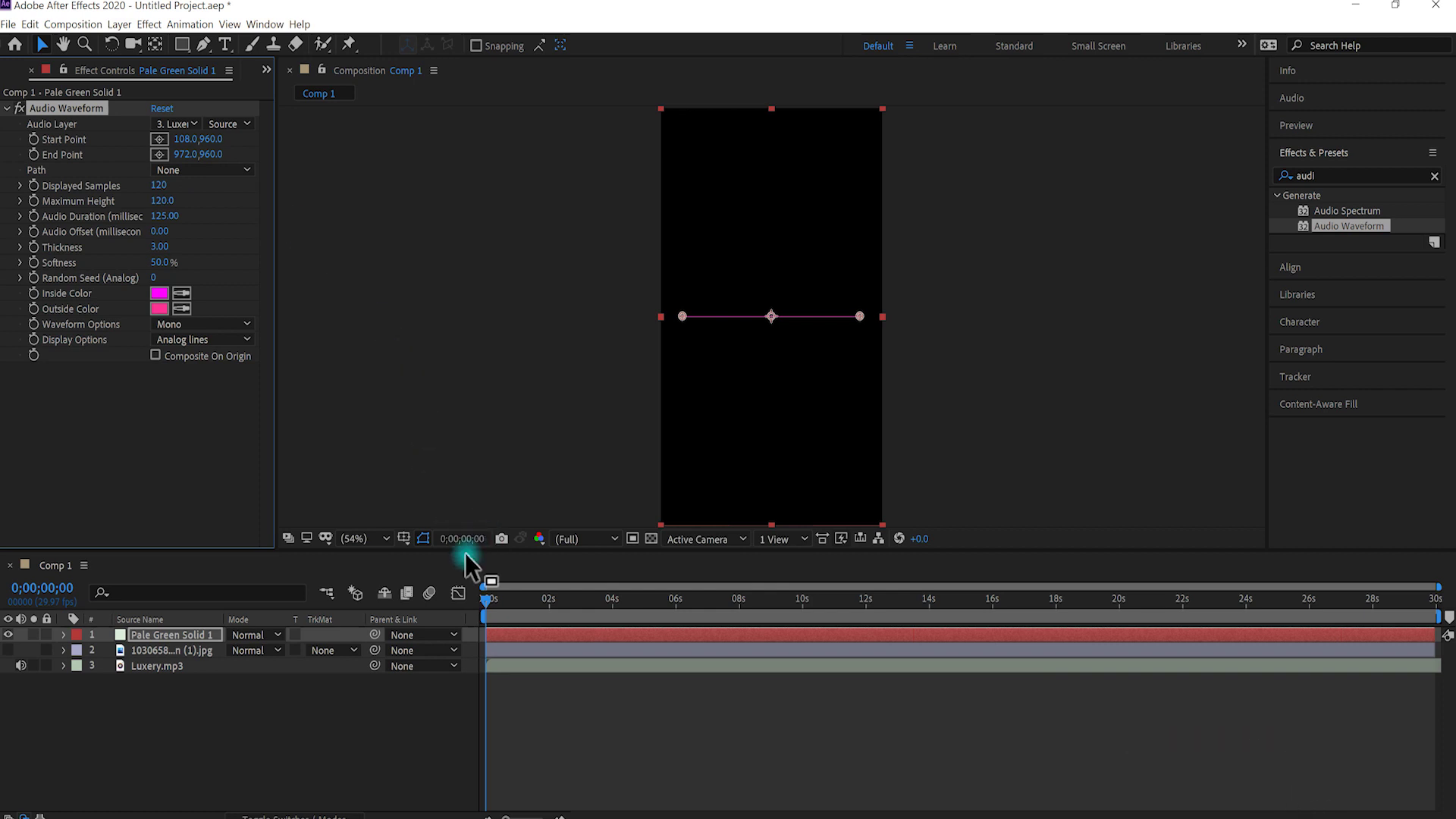
pyautogui.press('space')
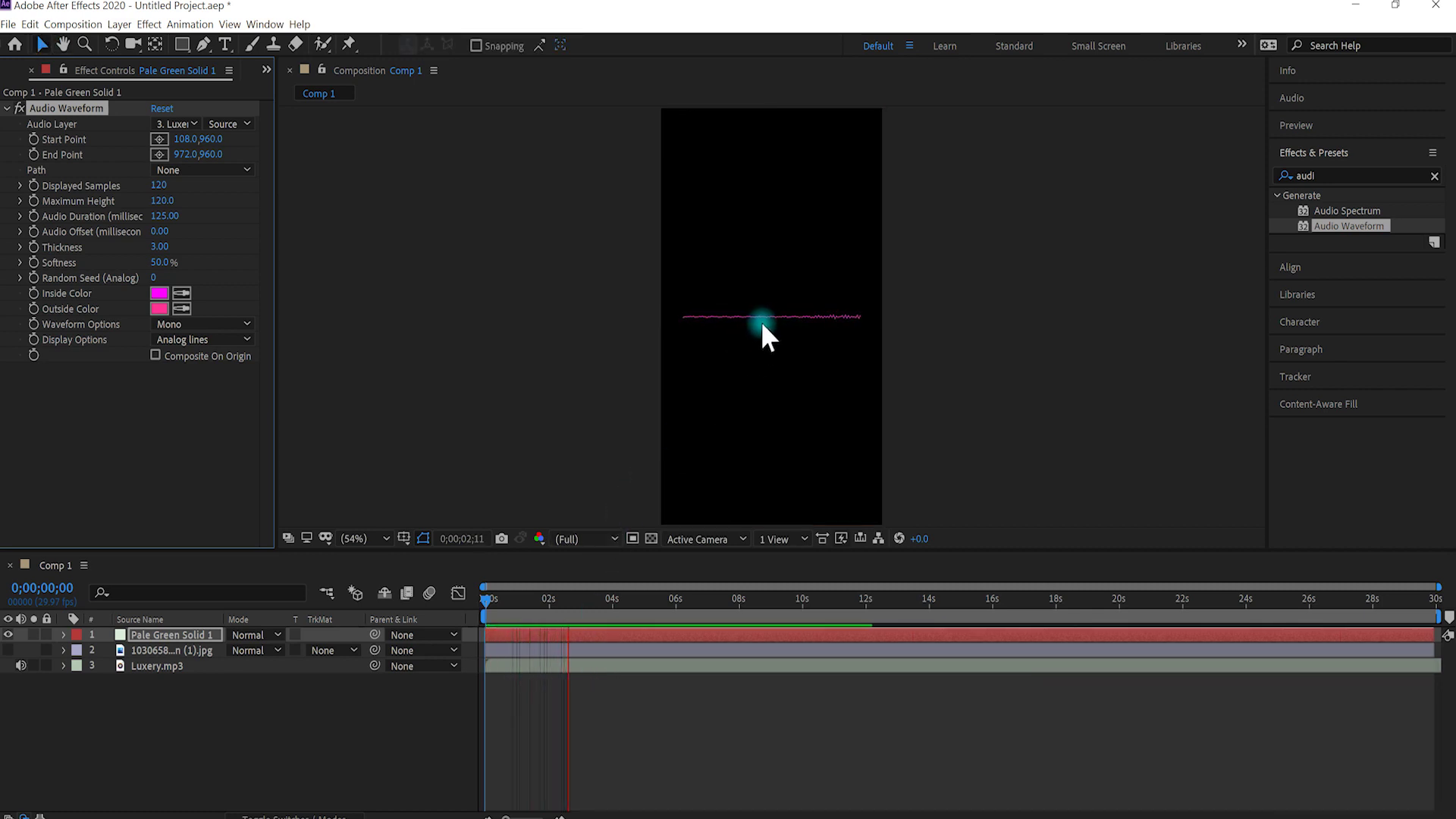
pyautogui.press('space')
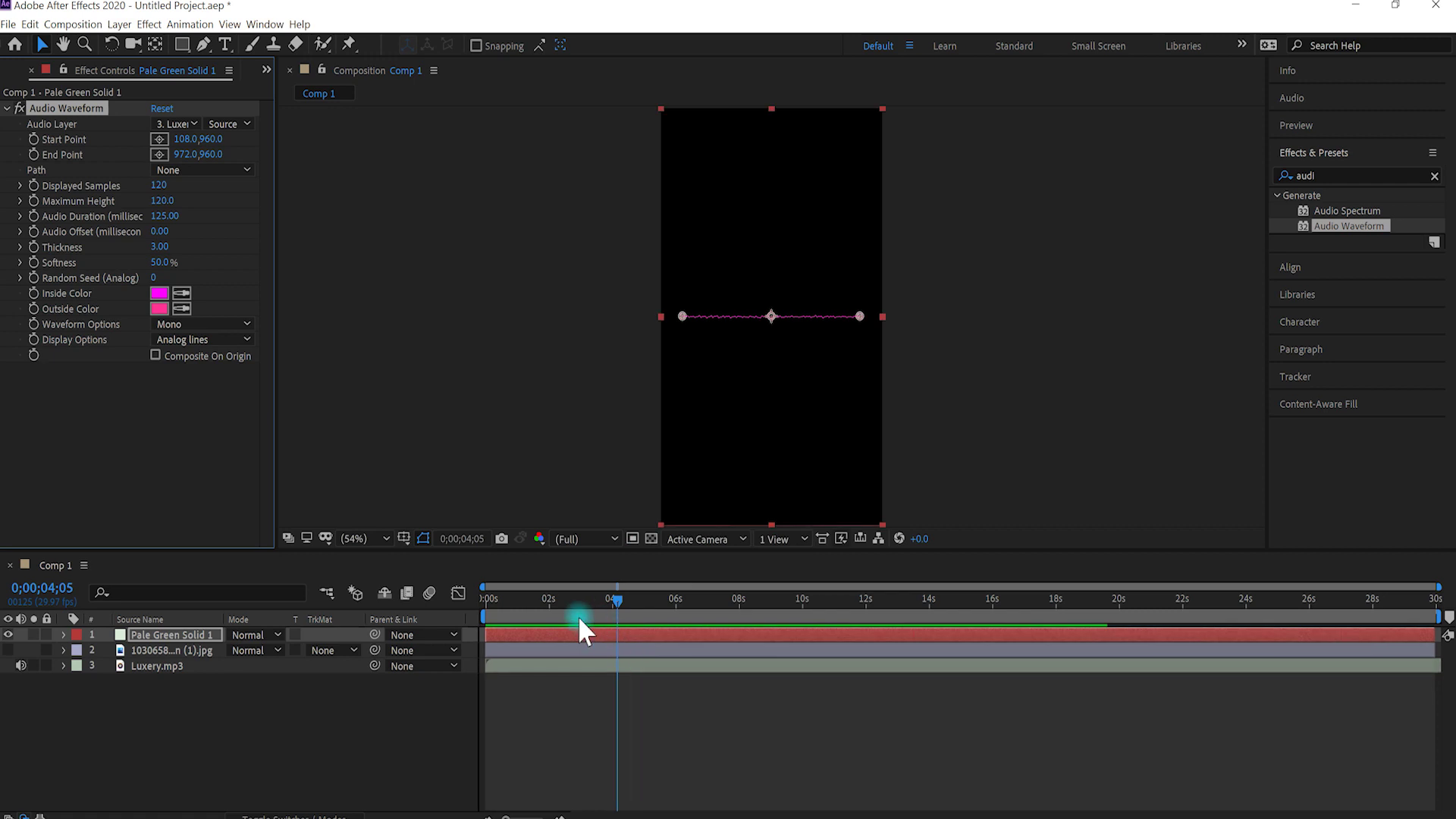
pyautogui.moveTo(617, 598); pyautogui.dragTo(500, 599)
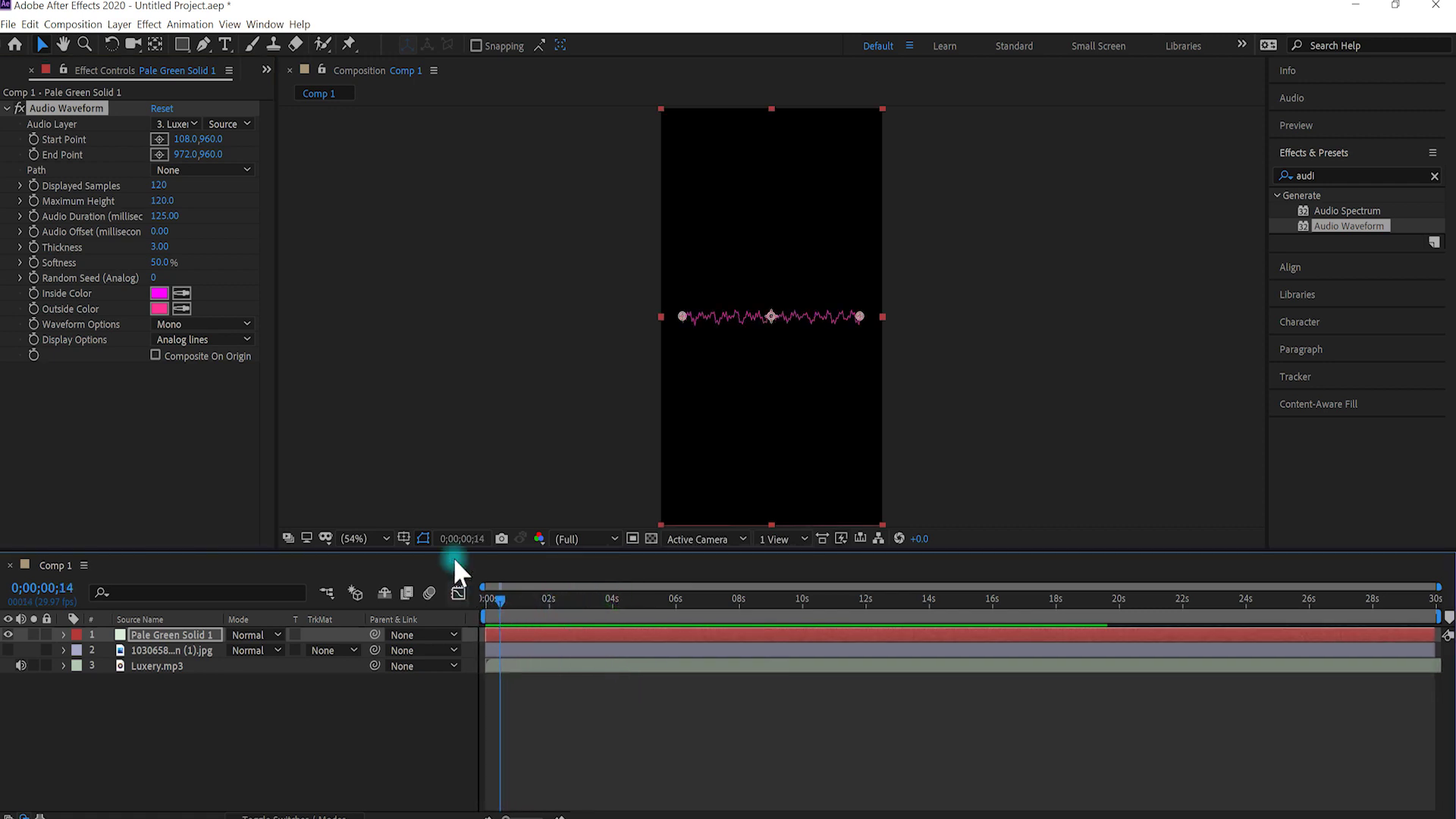
# Step: Widen the Audio Waveform across the frame by setting its start point to -18.0, 960.0 and end point to 1128.0, 960.0
pyautogui.click(96, 147)
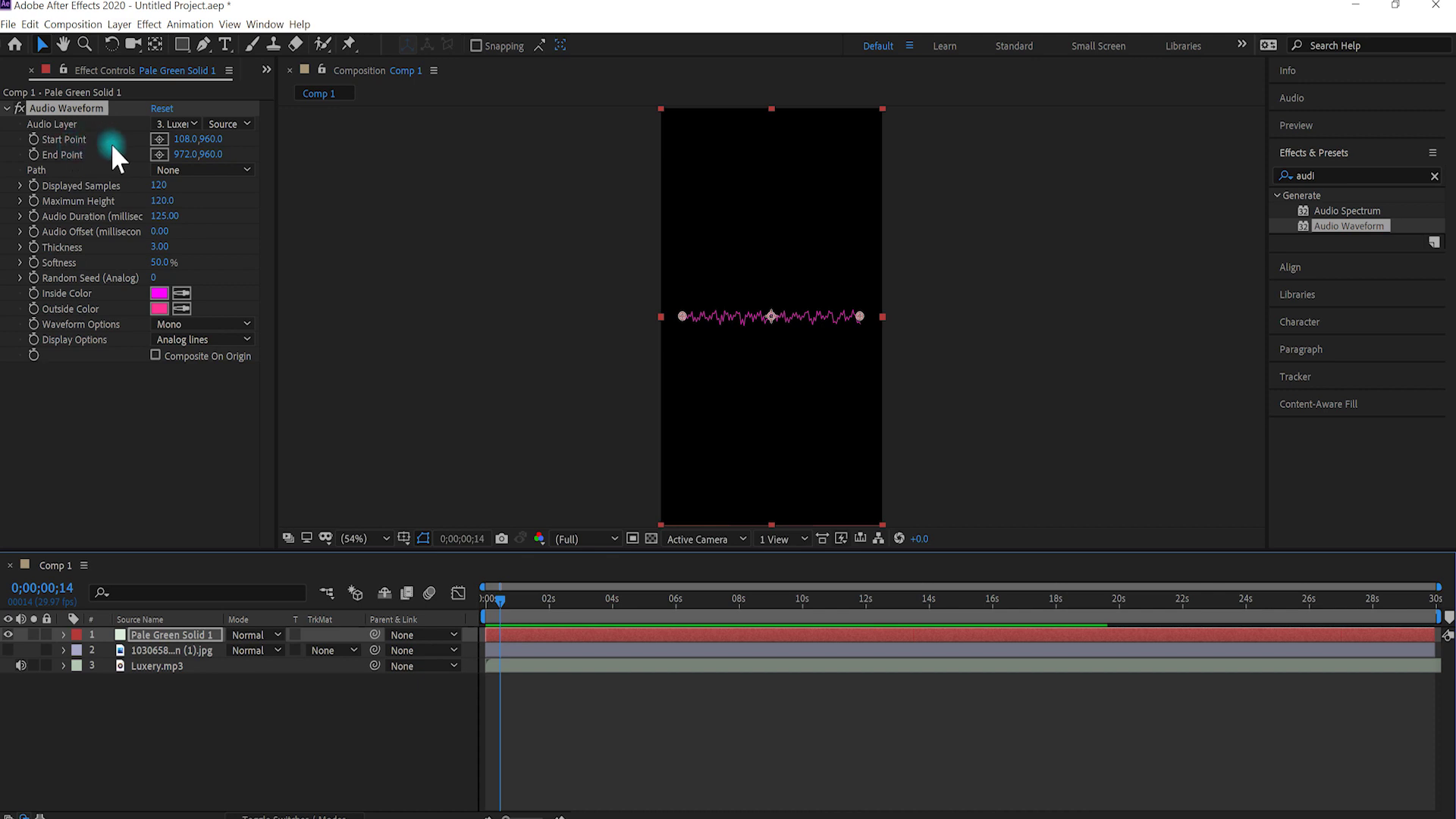
pyautogui.click(187, 140)
pyautogui.click(595, 291)
pyautogui.moveTo(181, 138); pyautogui.dragTo(87, 149)
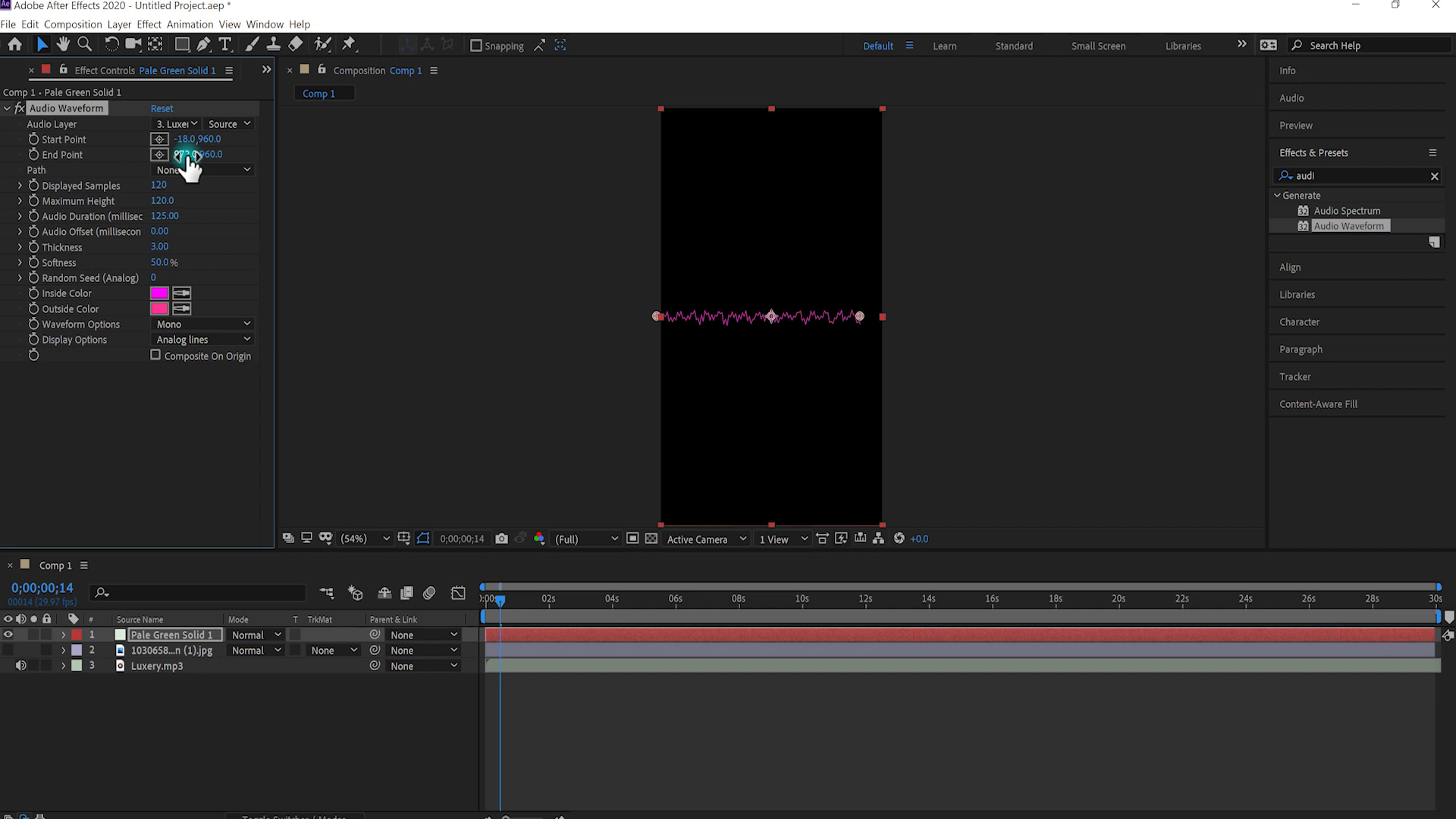
pyautogui.moveTo(185, 154); pyautogui.dragTo(333, 167)
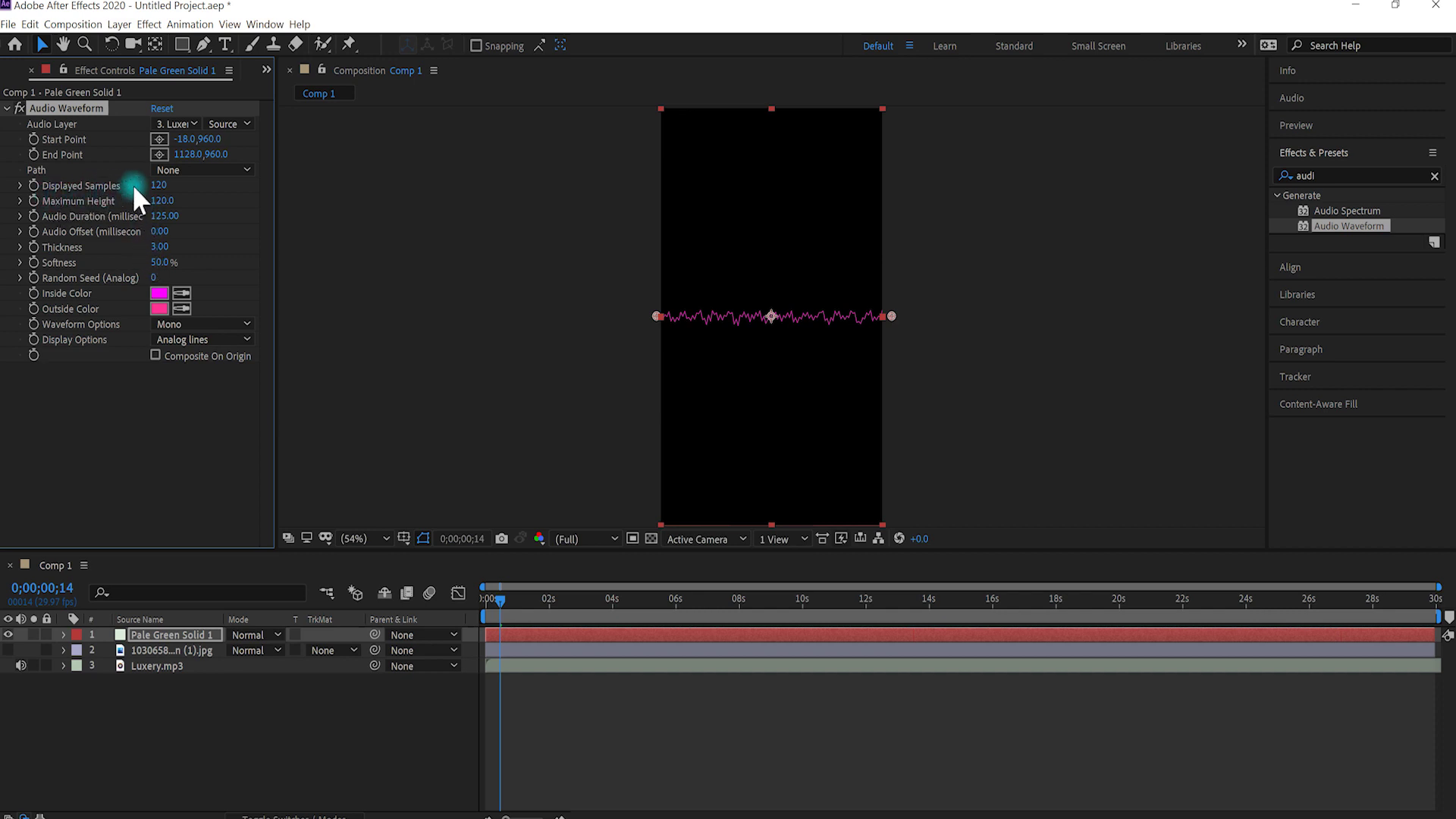
# Step: Set the Audio Waveform's displayed samples to 142, maximum height to 281.0, thickness to 5.60 and softness to 92.0%
pyautogui.moveTo(165, 185); pyautogui.dragTo(180, 186)
pyautogui.moveTo(161, 202); pyautogui.dragTo(674, 287)
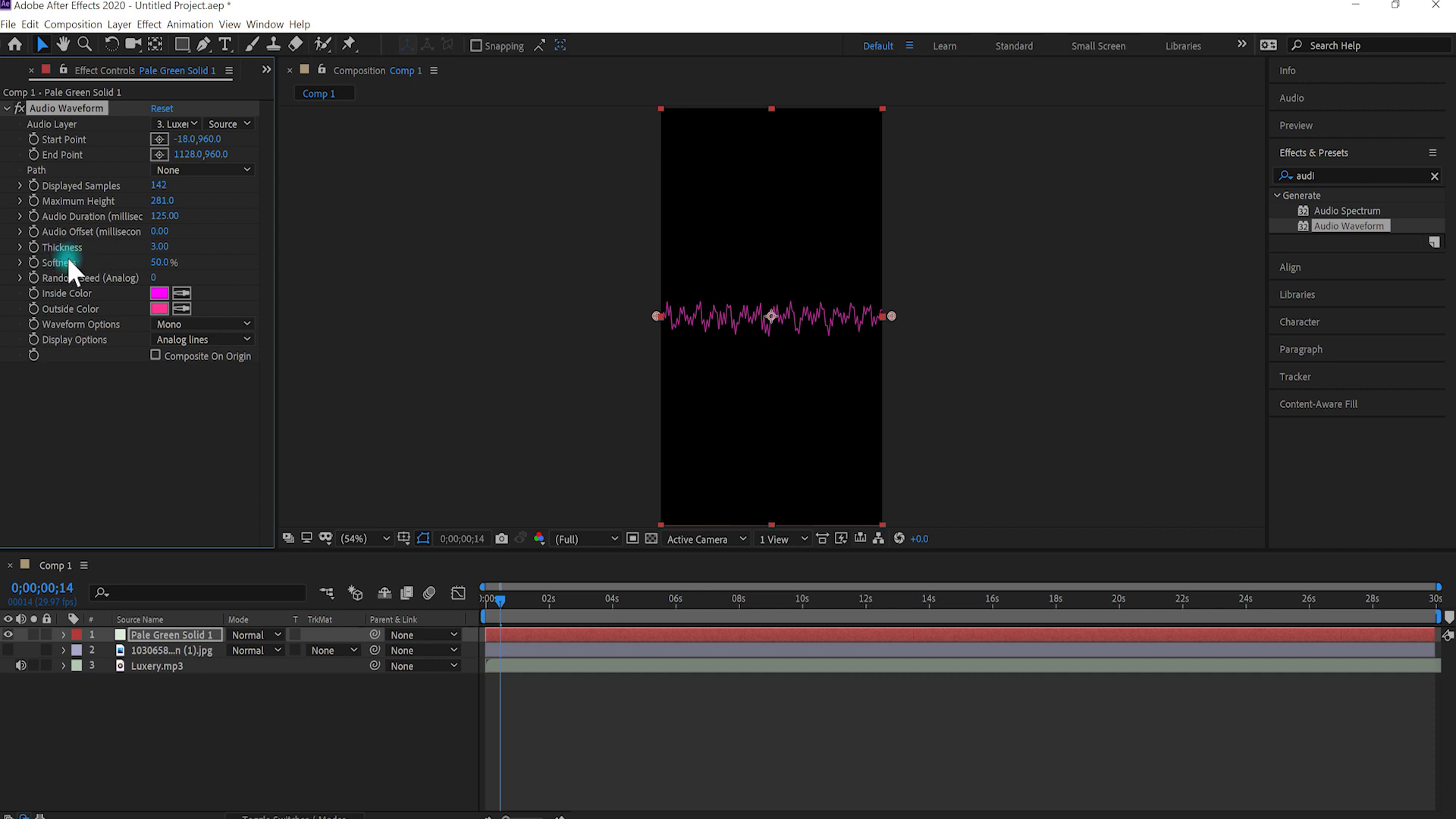
pyautogui.moveTo(149, 254); pyautogui.dragTo(221, 251)
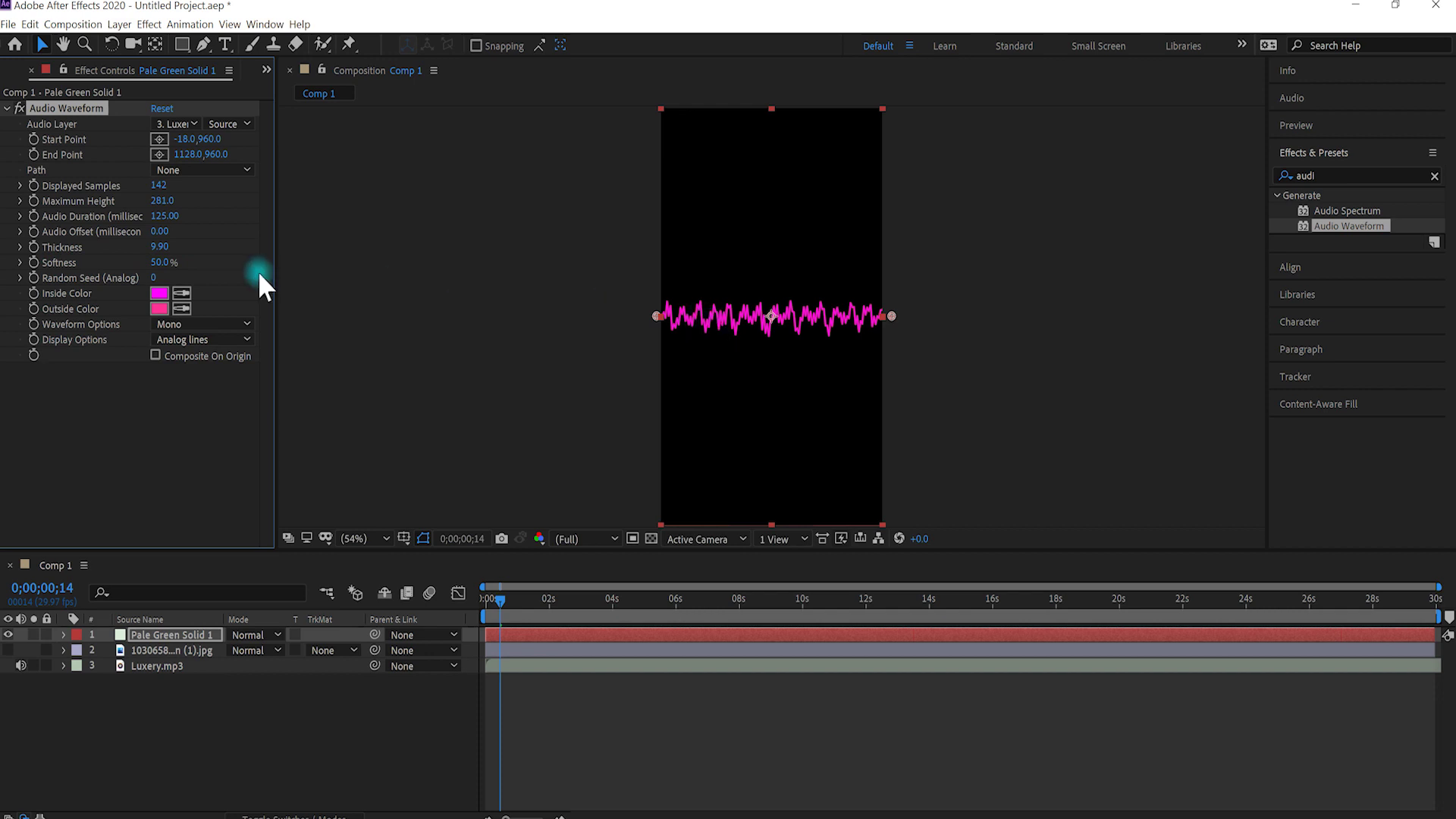
pyautogui.moveTo(155, 243); pyautogui.dragTo(258, 282)
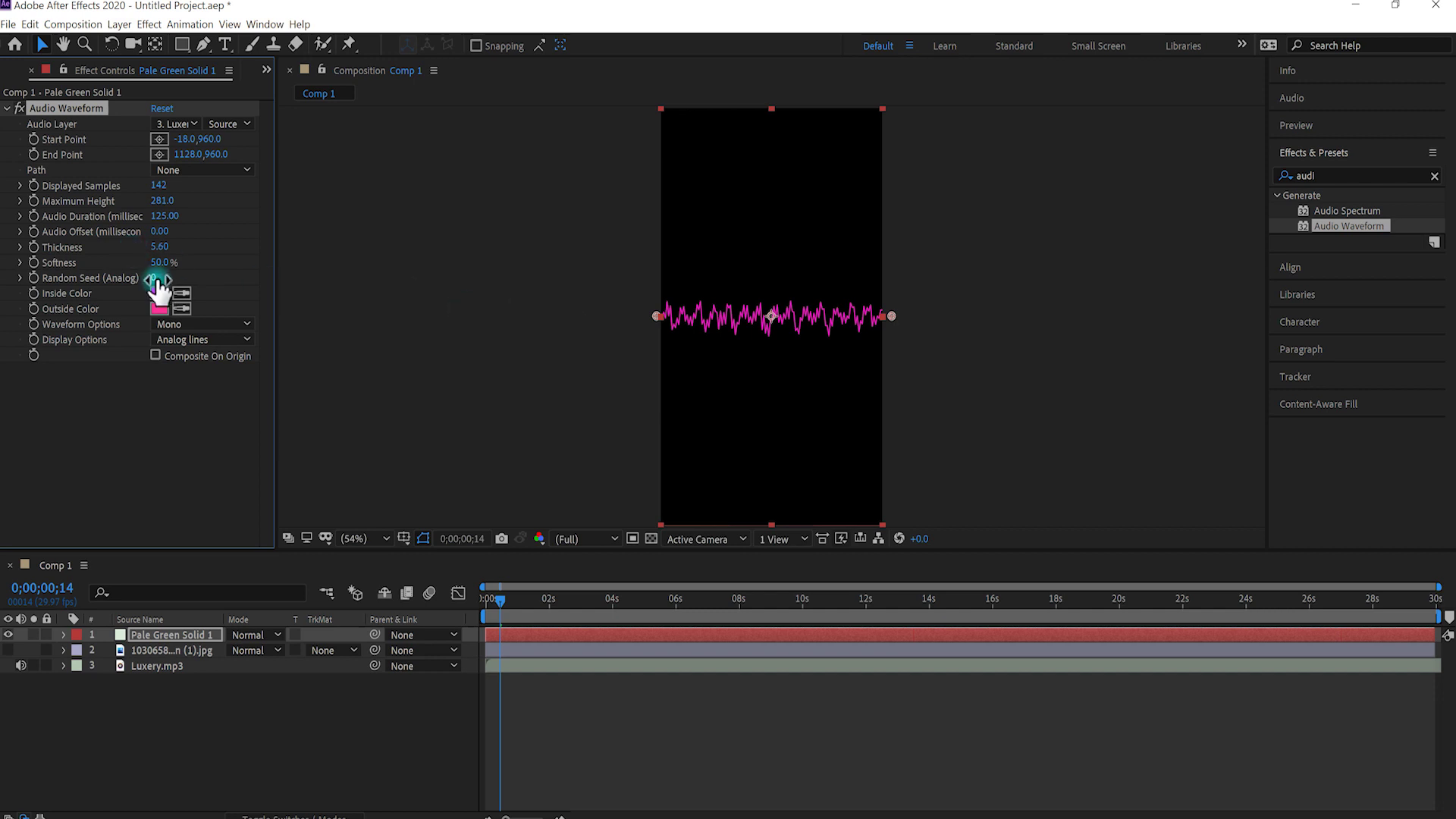
pyautogui.moveTo(156, 261); pyautogui.dragTo(254, 247)
pyautogui.moveTo(159, 263); pyautogui.dragTo(146, 261)
# Step: Try a random seed of 19100 on the waveform, preview it, then restore the seed to 0 and preview again
pyautogui.moveTo(156, 279); pyautogui.dragTo(341, 276)
pyautogui.click(636, 398)
pyautogui.press('space')
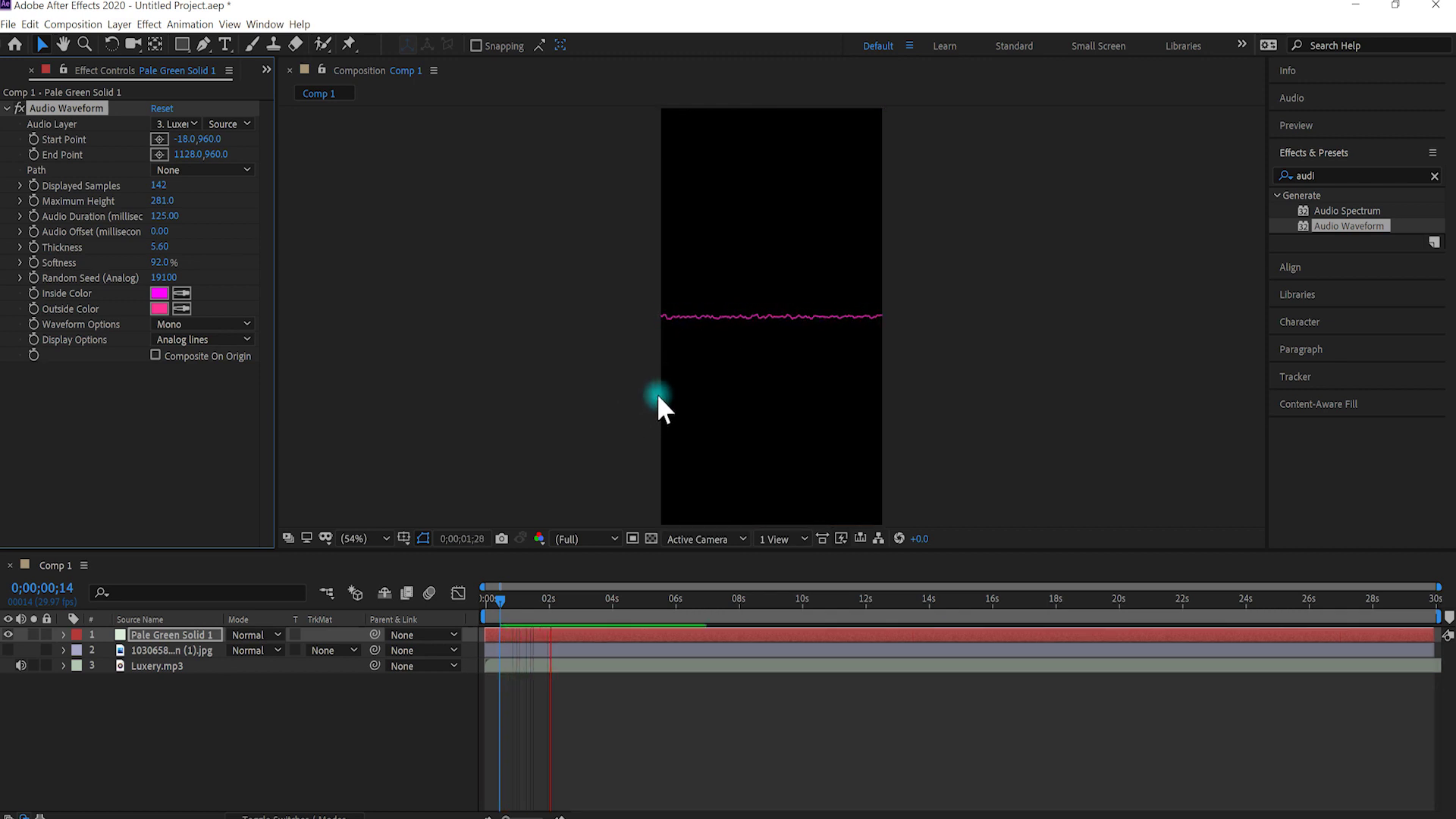
pyautogui.click(159, 278)
pyautogui.write('0')
pyautogui.press('Return')
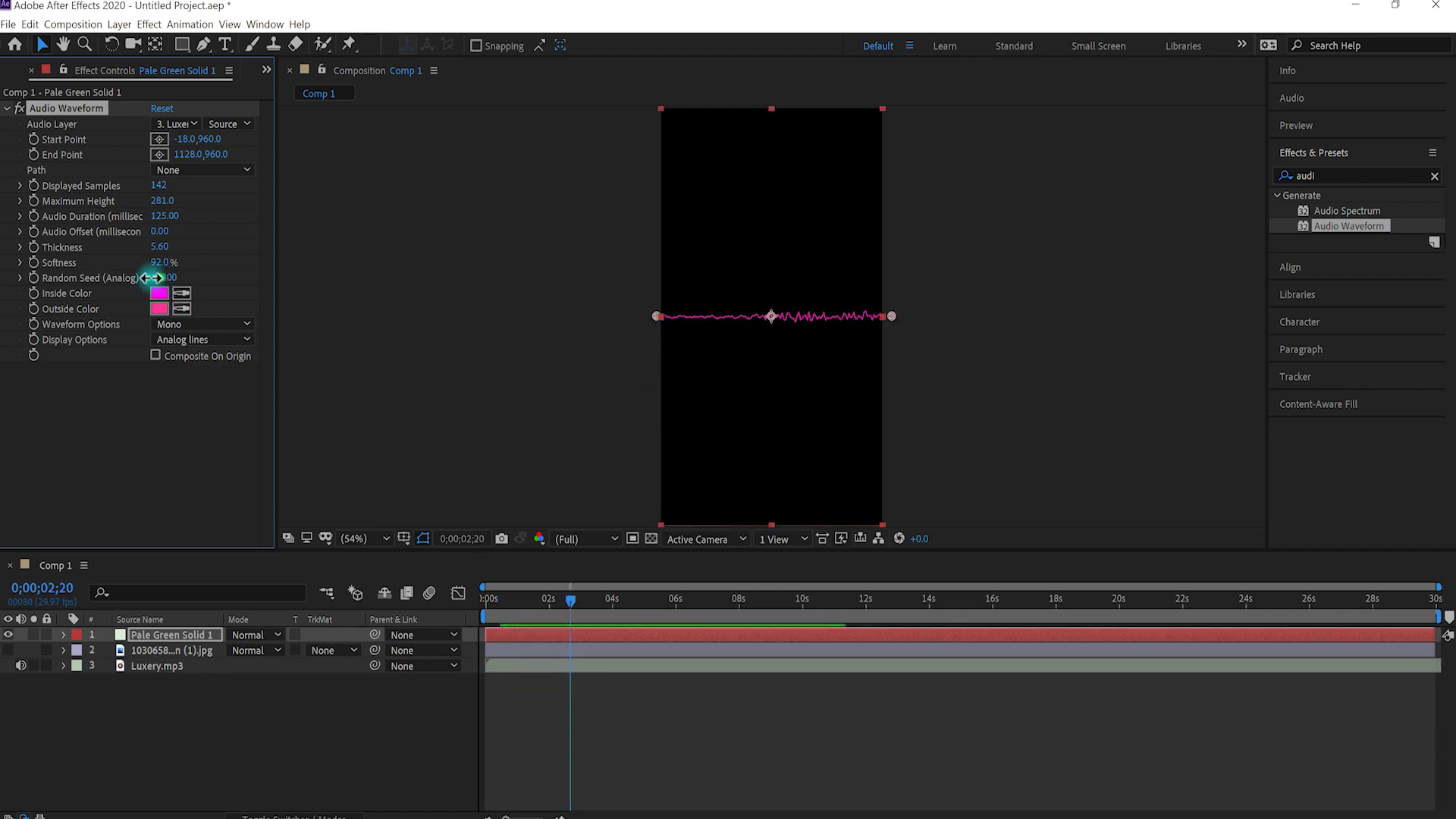
pyautogui.press('space')
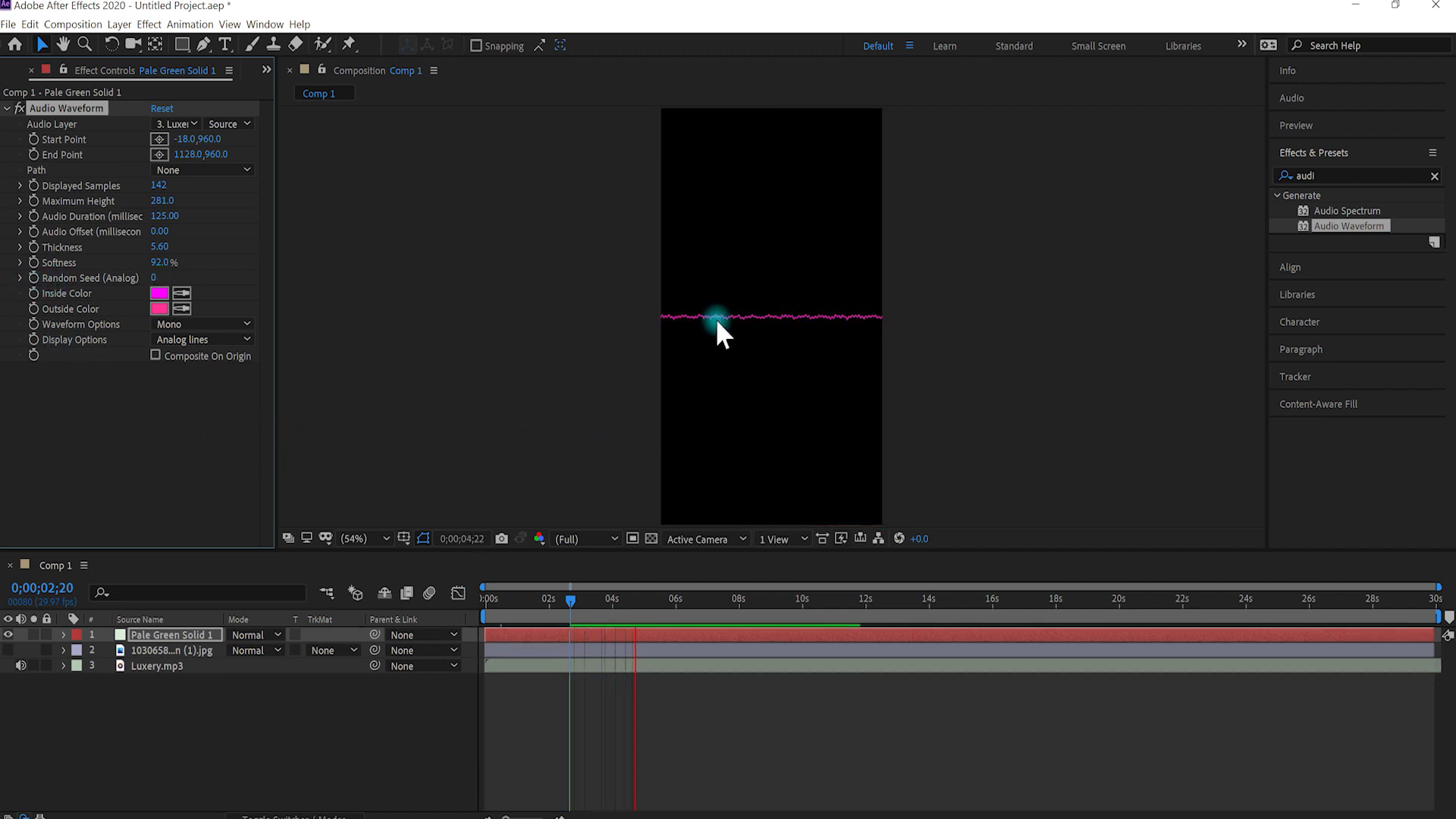
pyautogui.press('space')
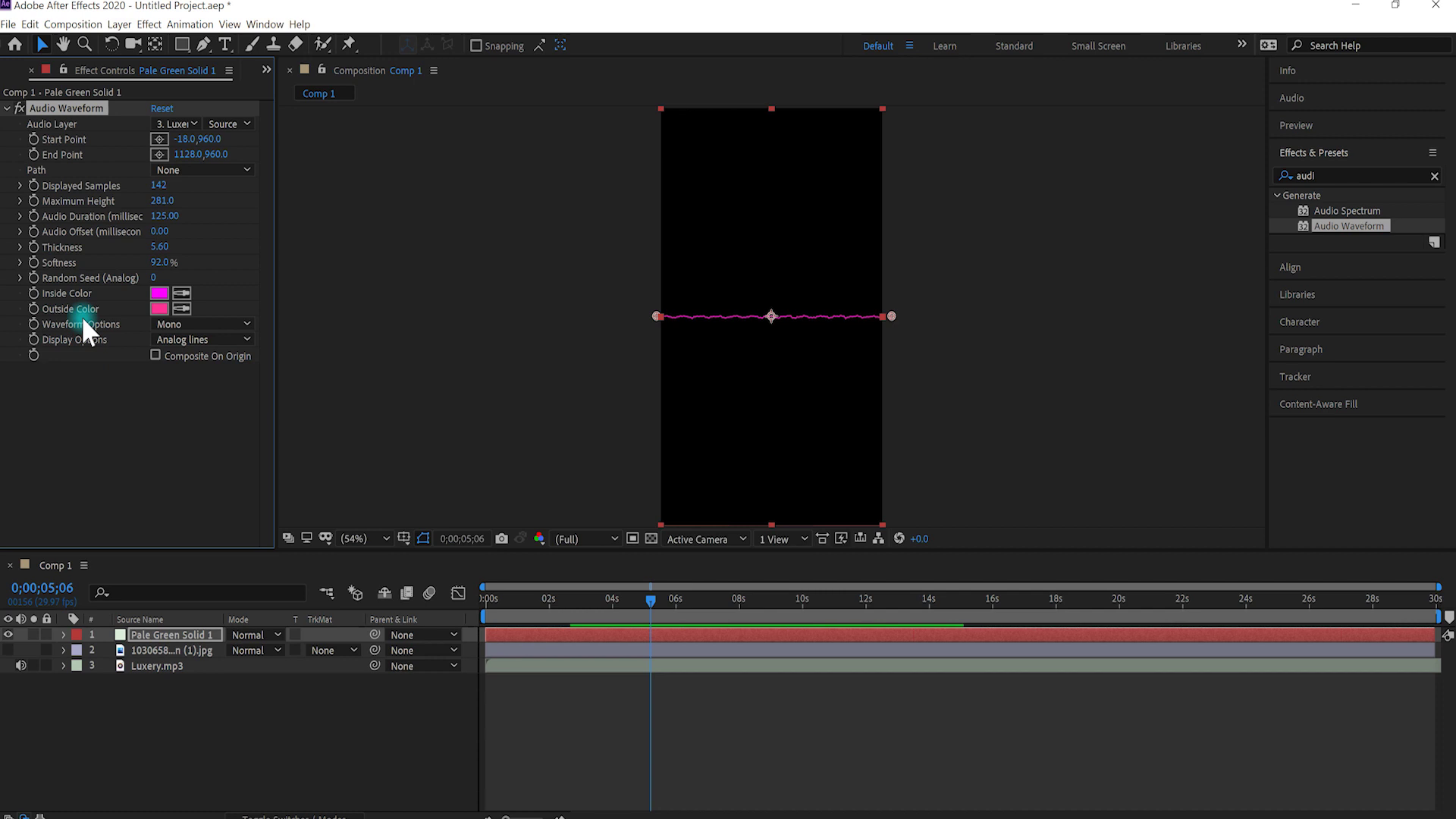
# Step: Change the waveform's inside color to green 27CF44 and preview the animation
pyautogui.click(159, 294)
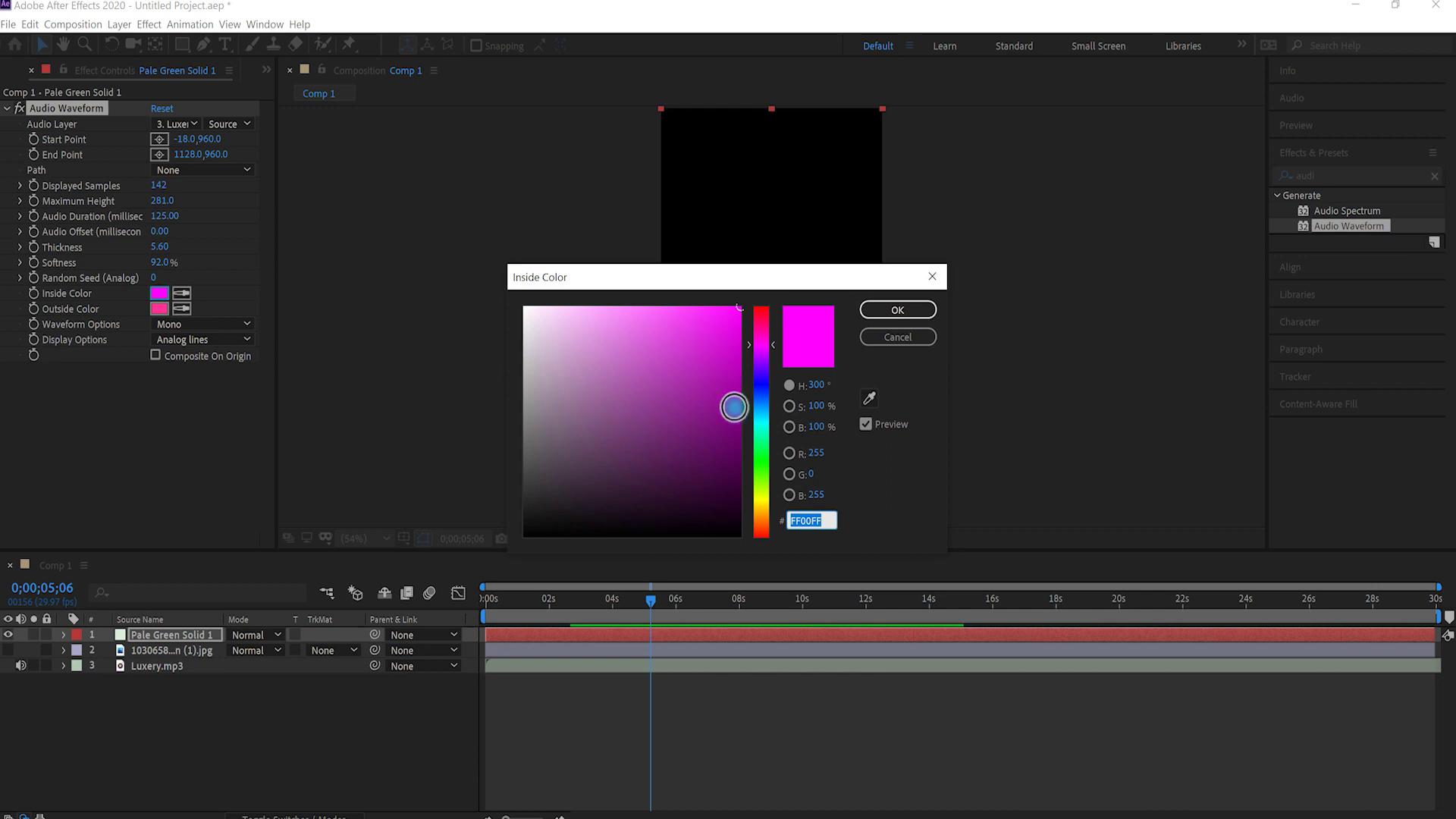
pyautogui.click(762, 453)
pyautogui.moveTo(700, 361); pyautogui.dragTo(707, 339)
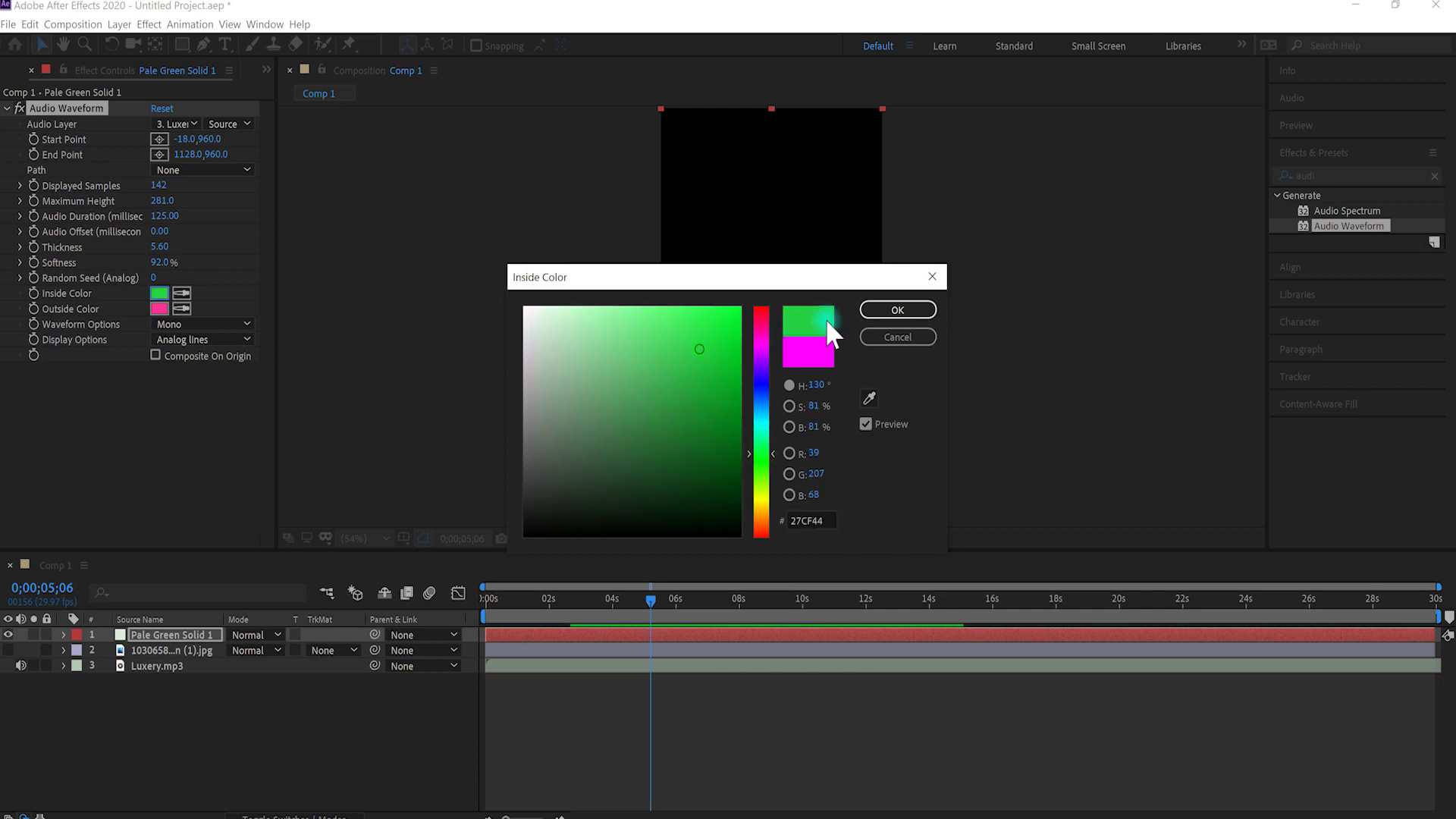
pyautogui.click(895, 310)
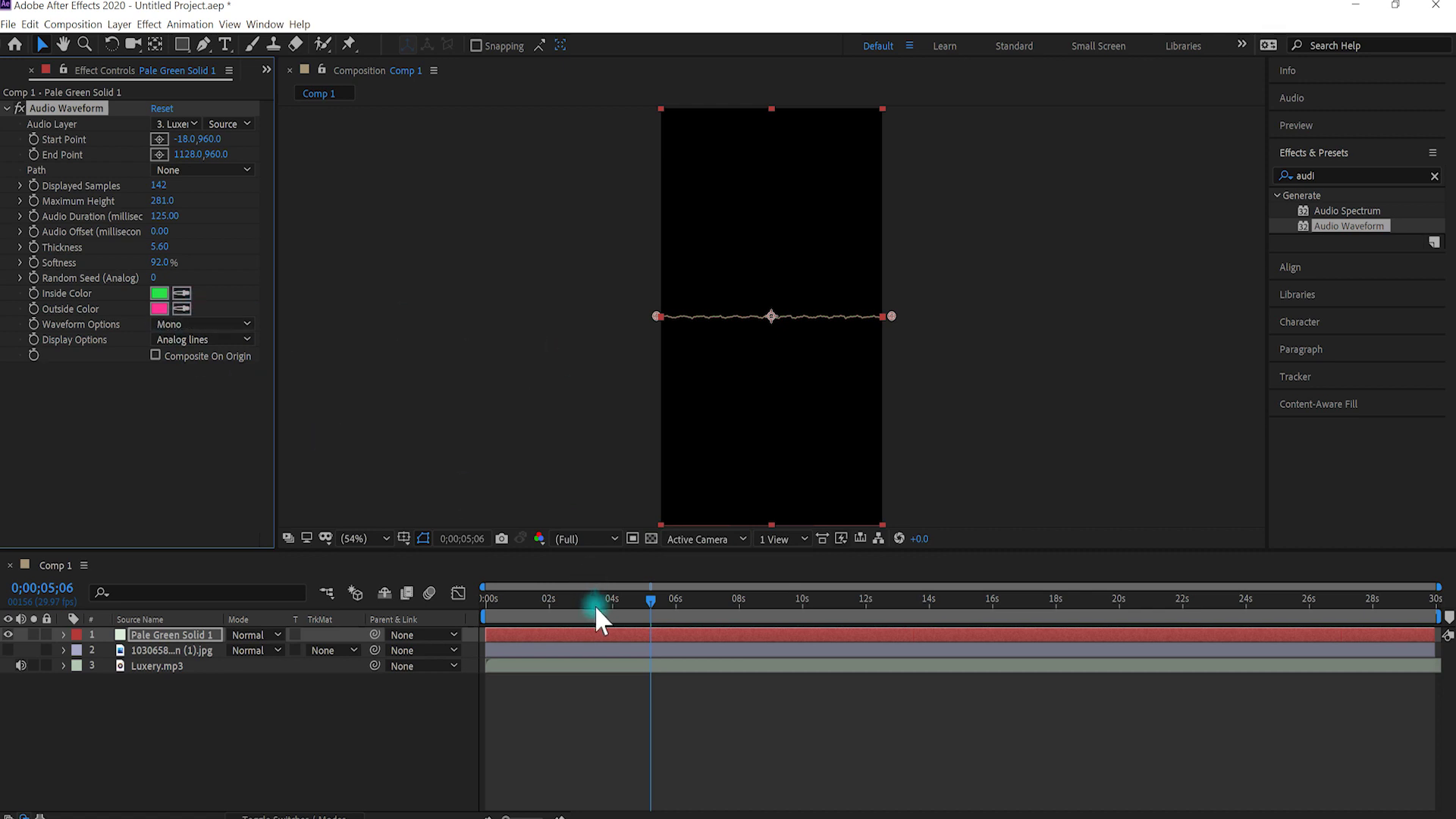
pyautogui.press('space')
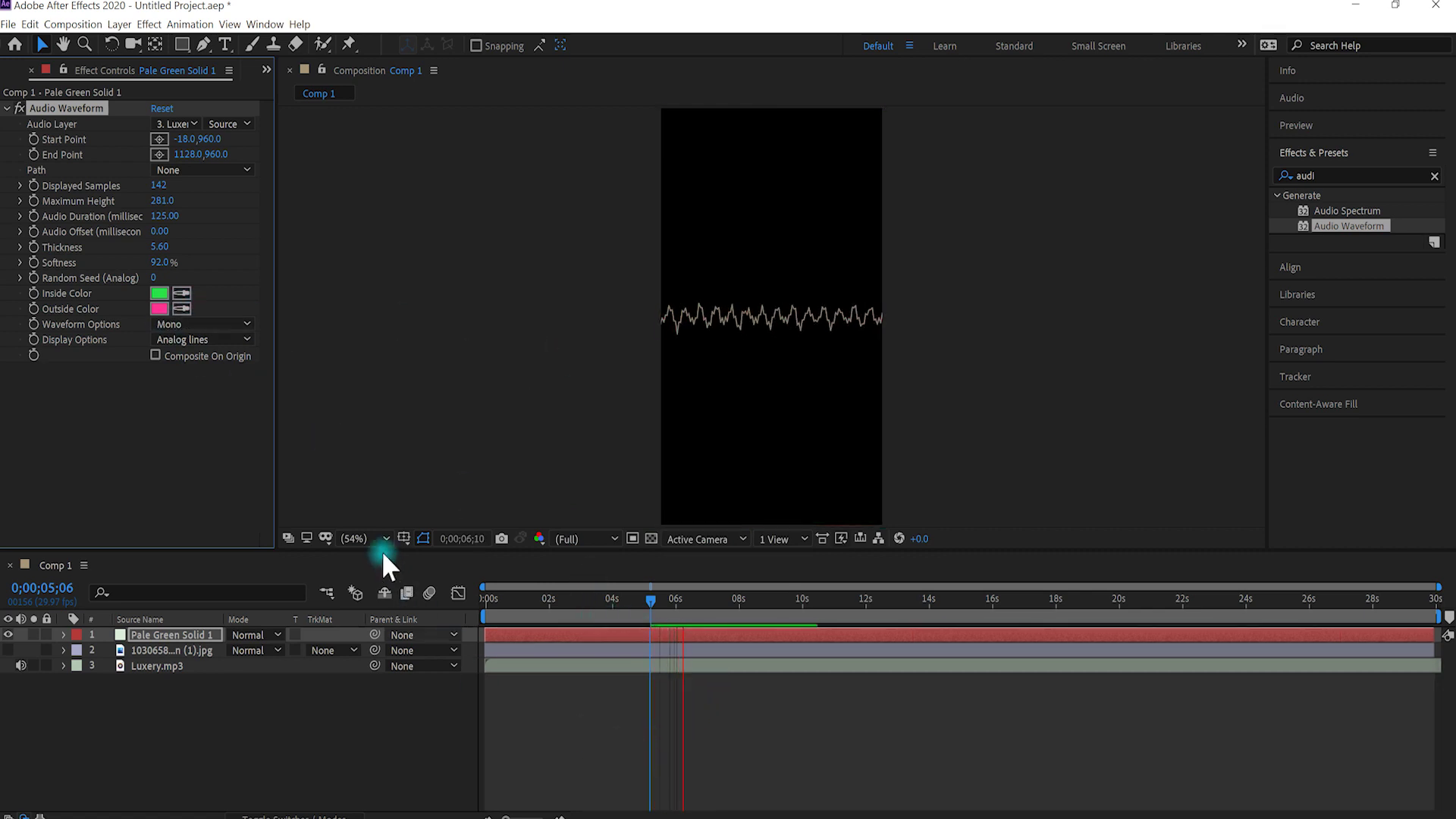
# Step: Match the waveform's outside color to the inside color by sampling the green swatch
pyautogui.click(180, 306)
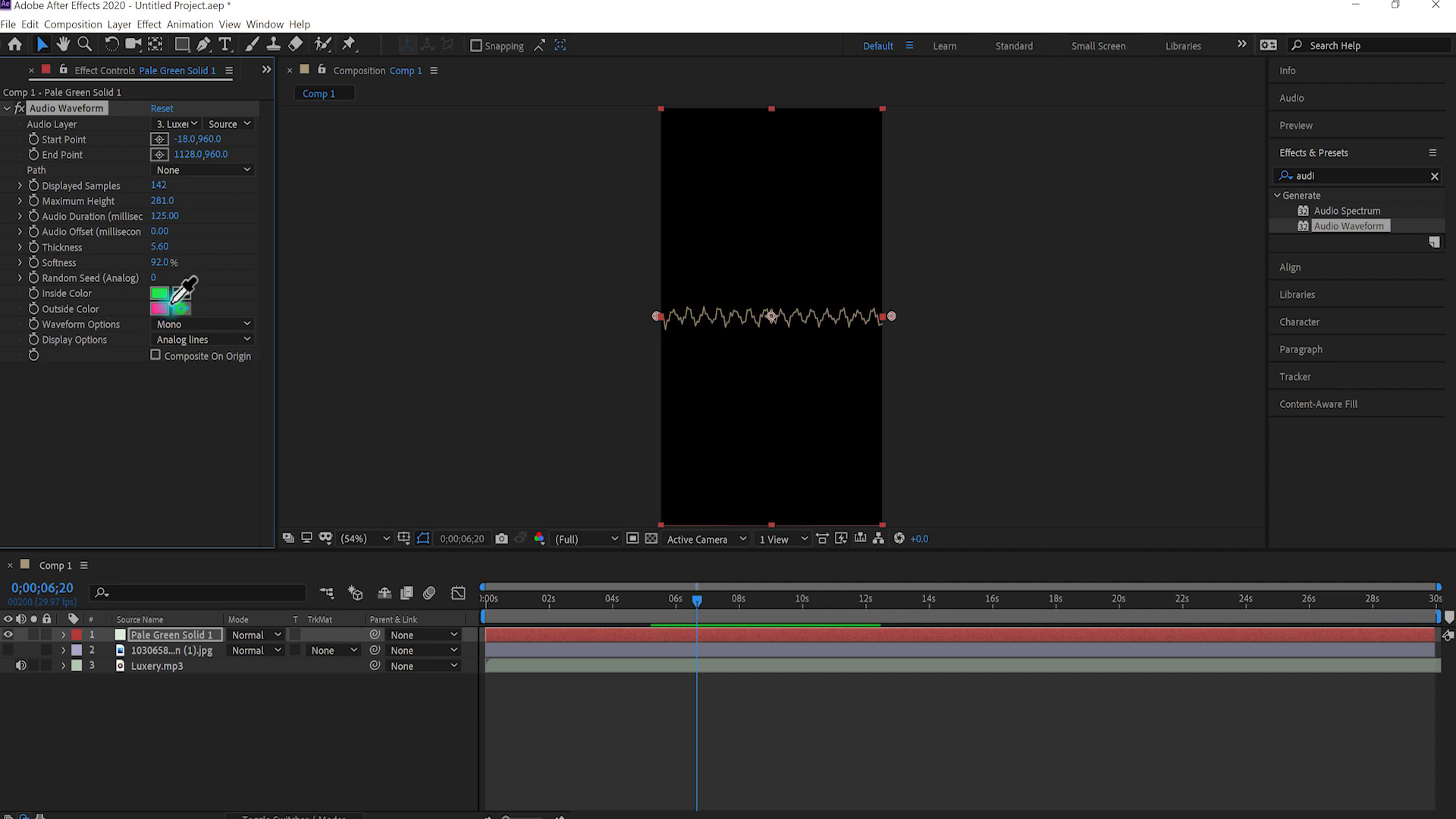
pyautogui.click(160, 292)
pyautogui.click(595, 709)
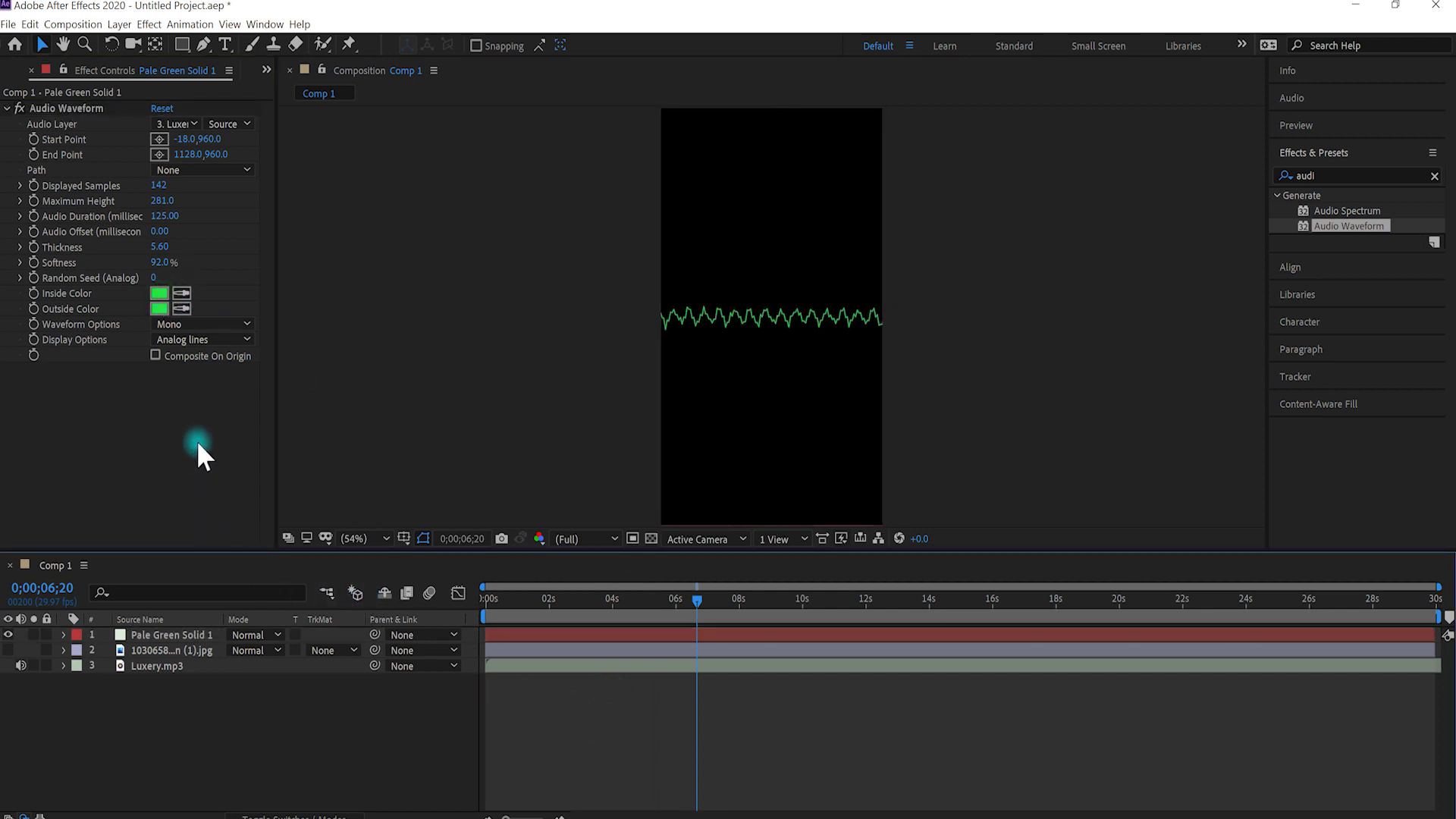
# Step: Set the Audio Waveform's waveform option to Left and preview the animation
pyautogui.click(180, 325)
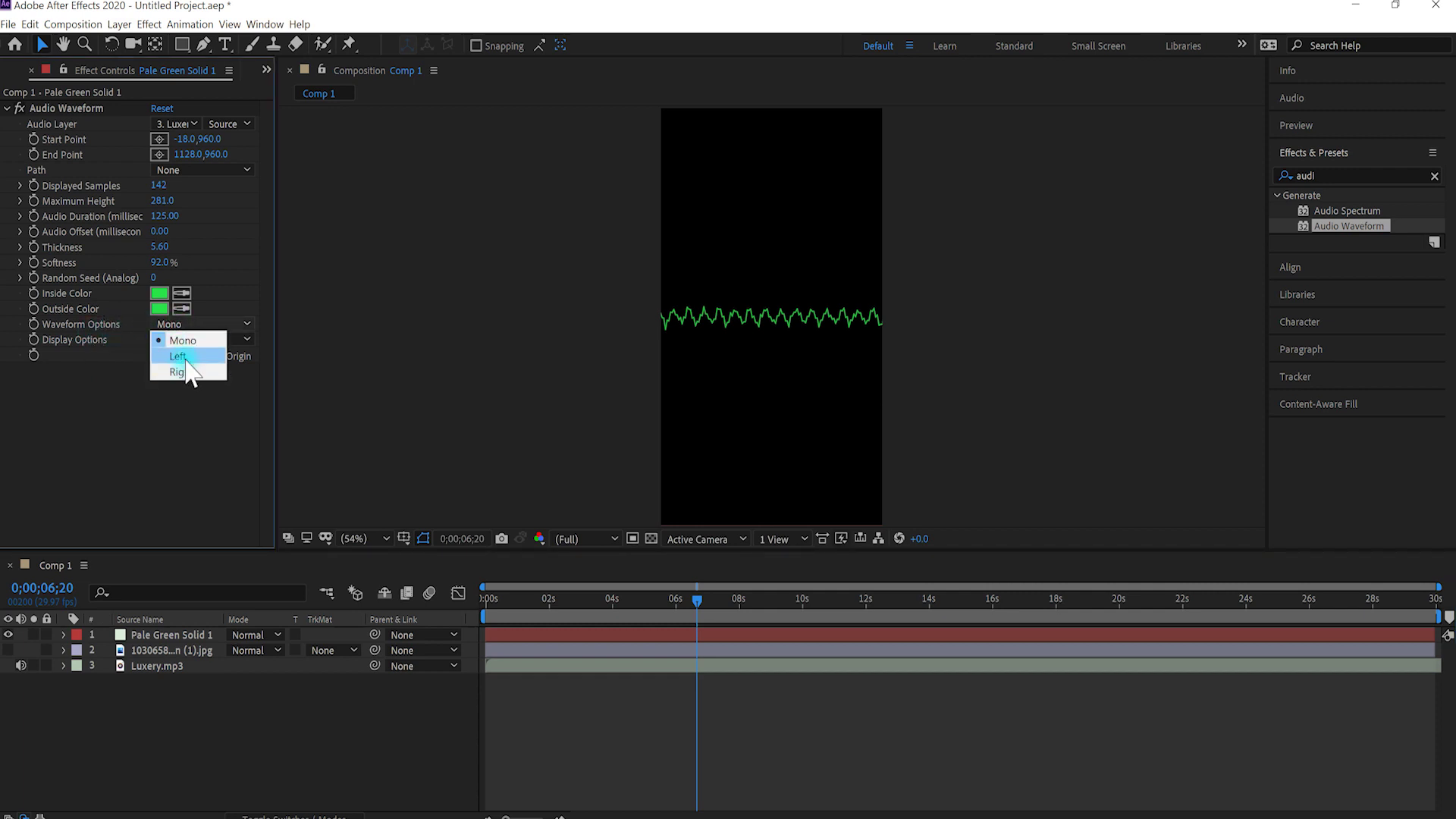
pyautogui.click(182, 356)
pyautogui.click(603, 722)
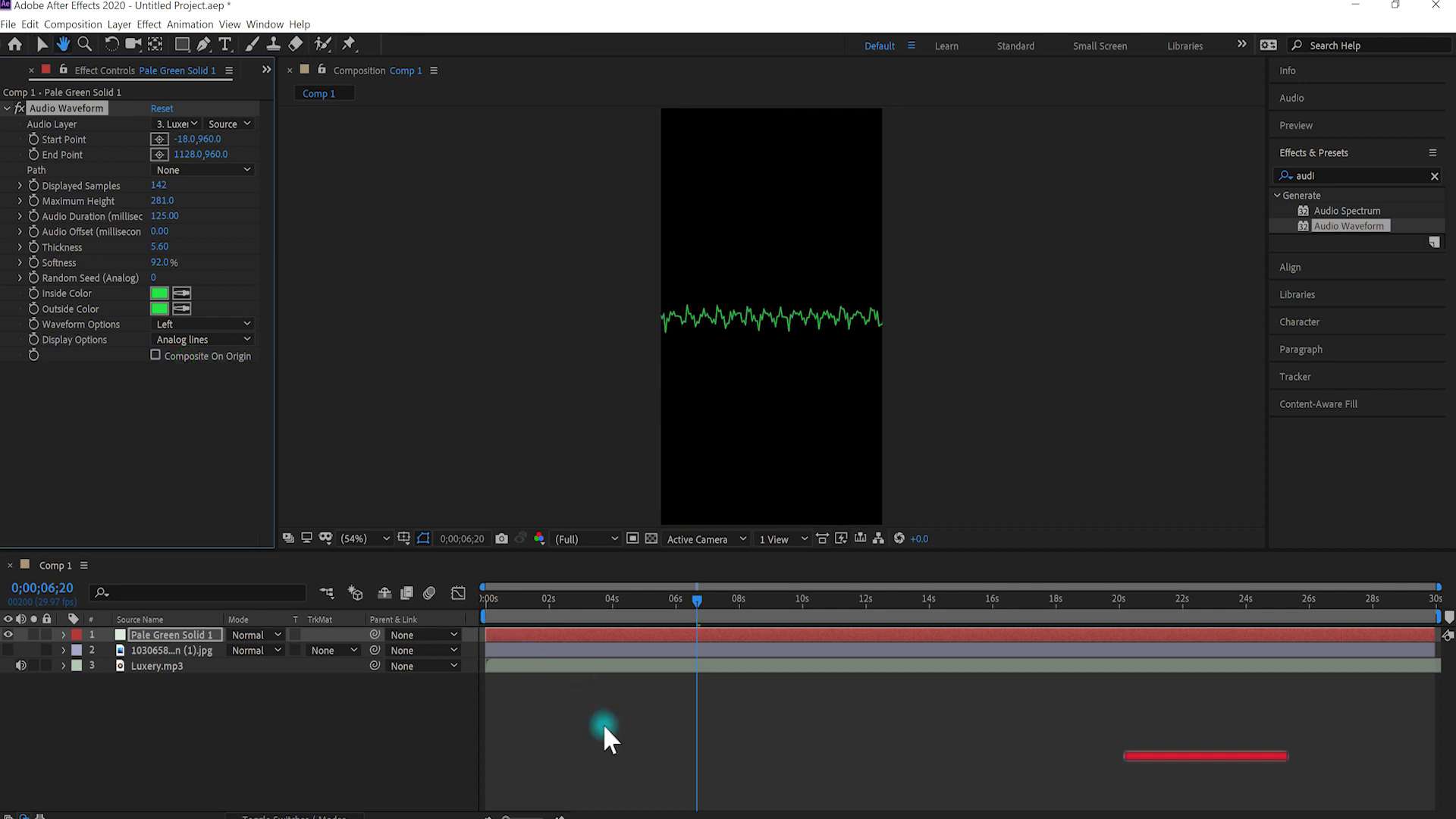
pyautogui.press('space')
# Step: Try the Right waveform option in a preview, then switch back to Left and preview again
pyautogui.click(162, 324)
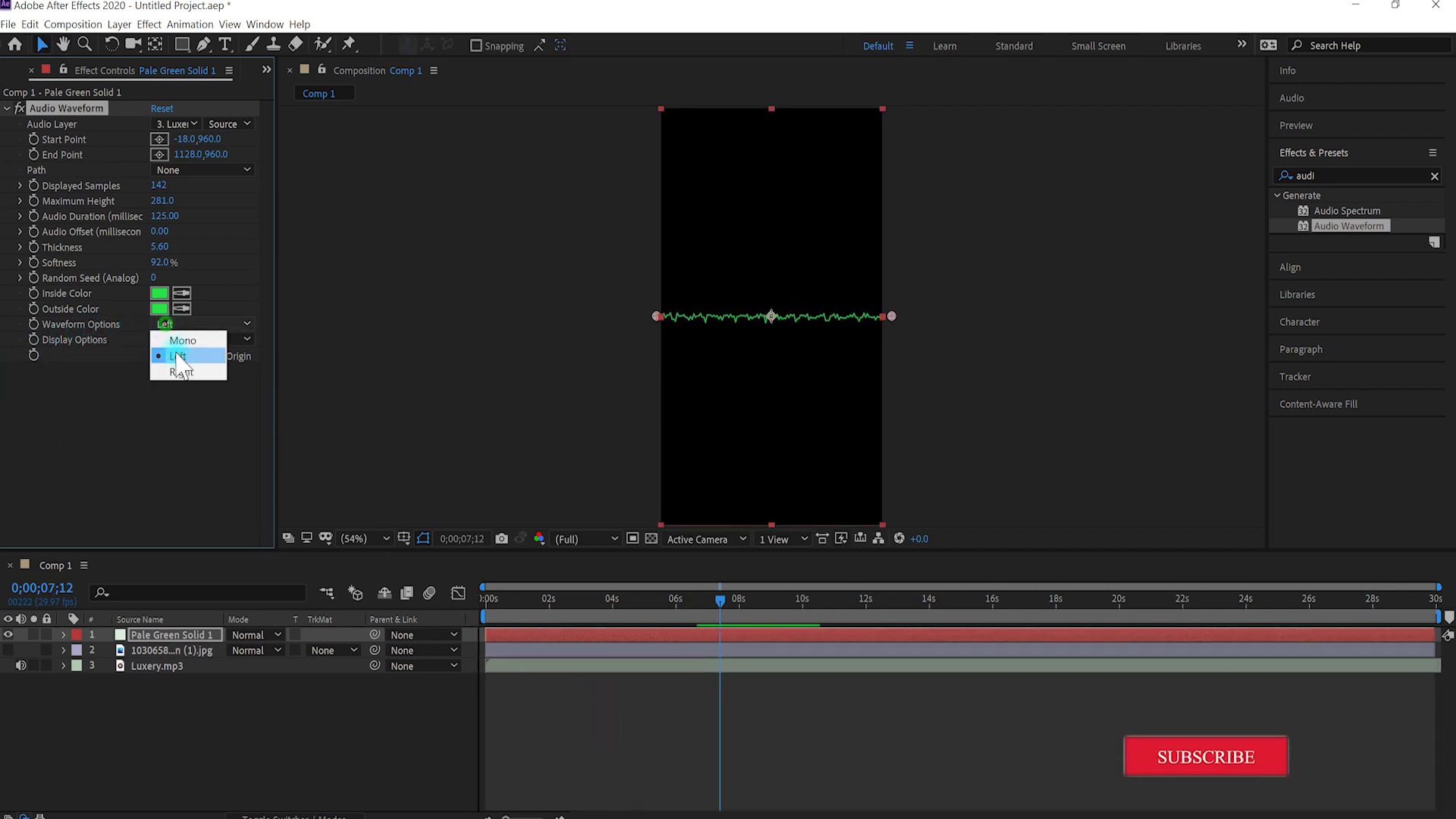
pyautogui.click(181, 370)
pyautogui.press('space')
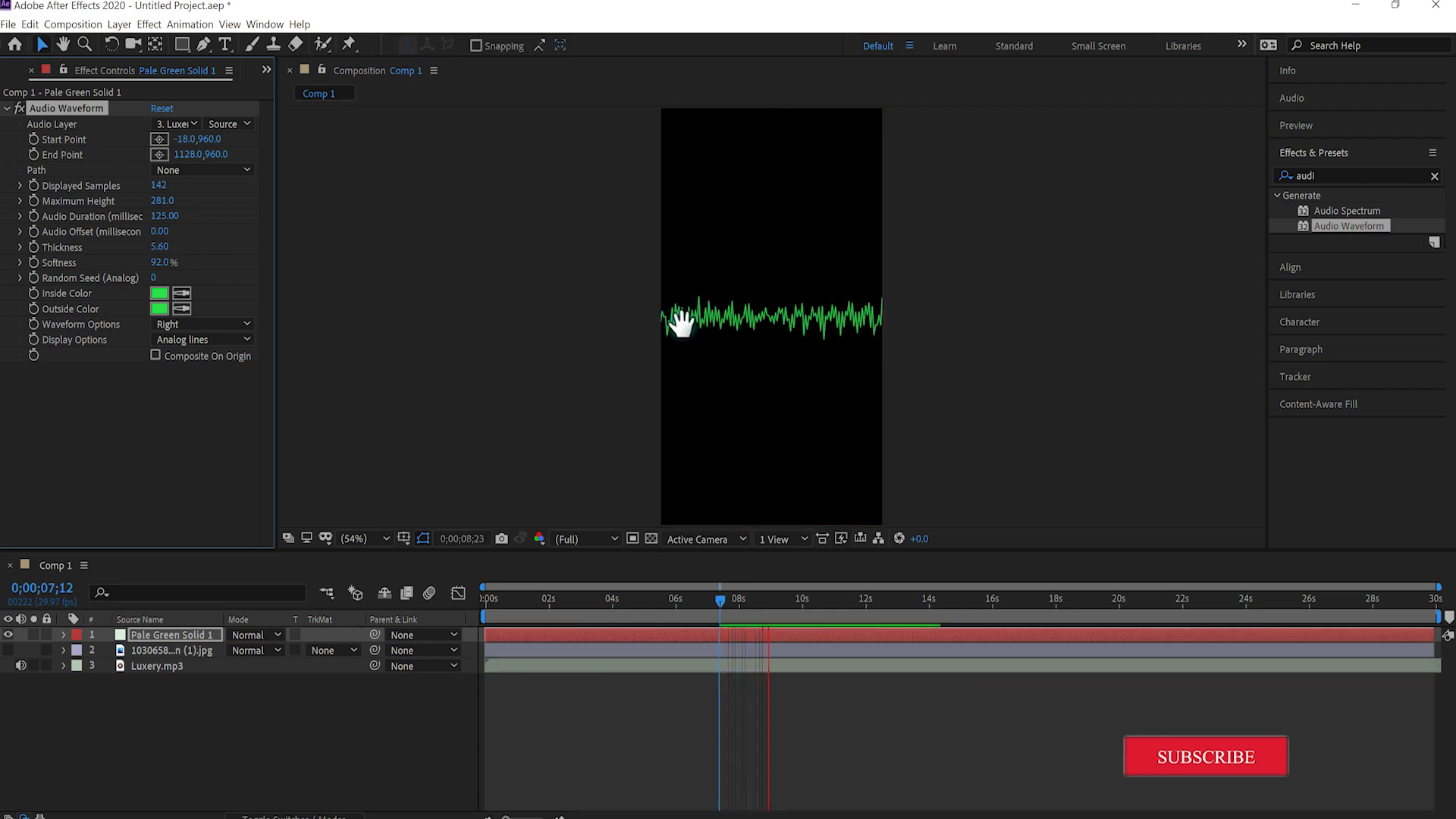
pyautogui.click(177, 331)
pyautogui.click(180, 329)
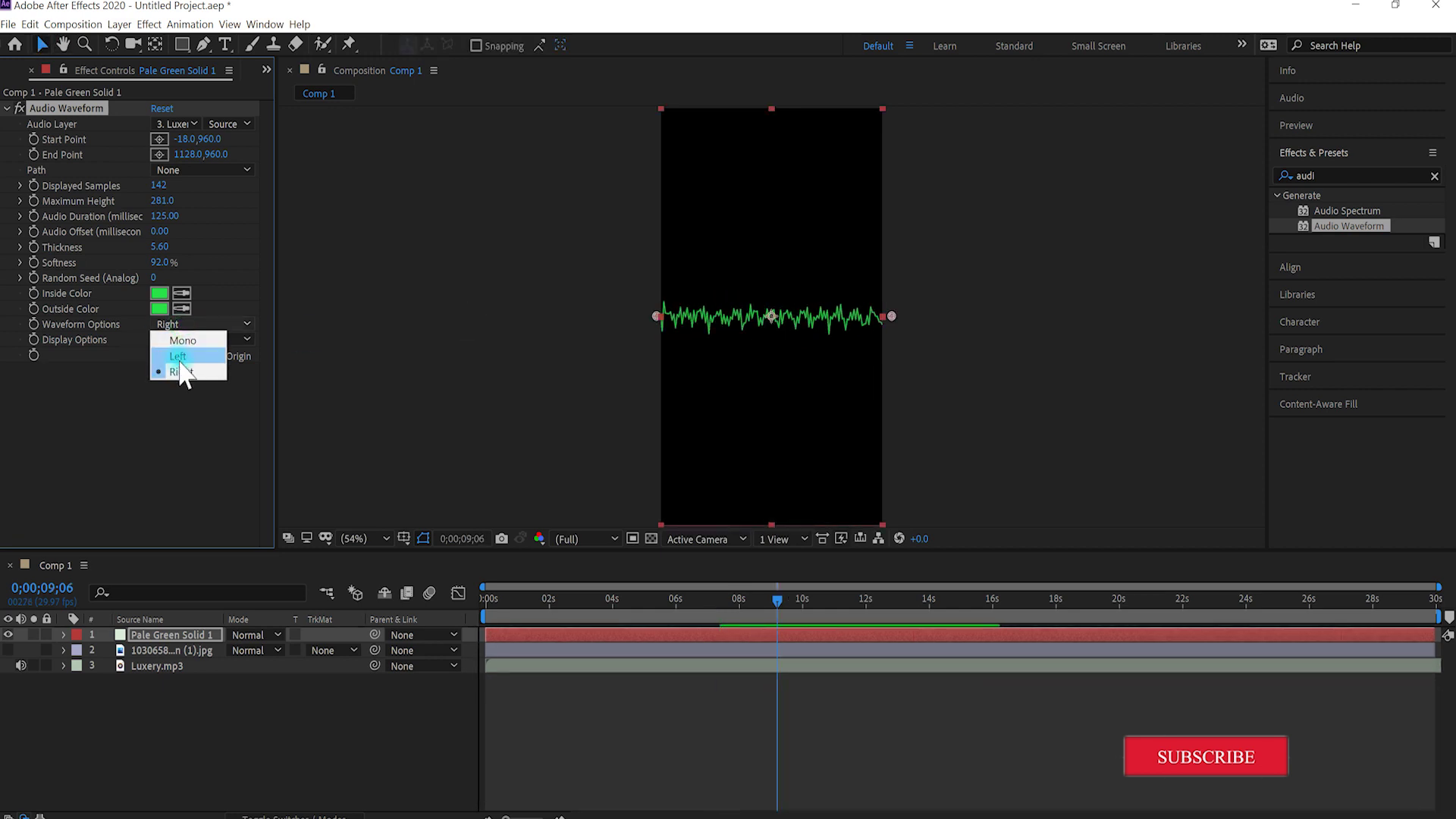
pyautogui.click(180, 360)
pyautogui.press('space')
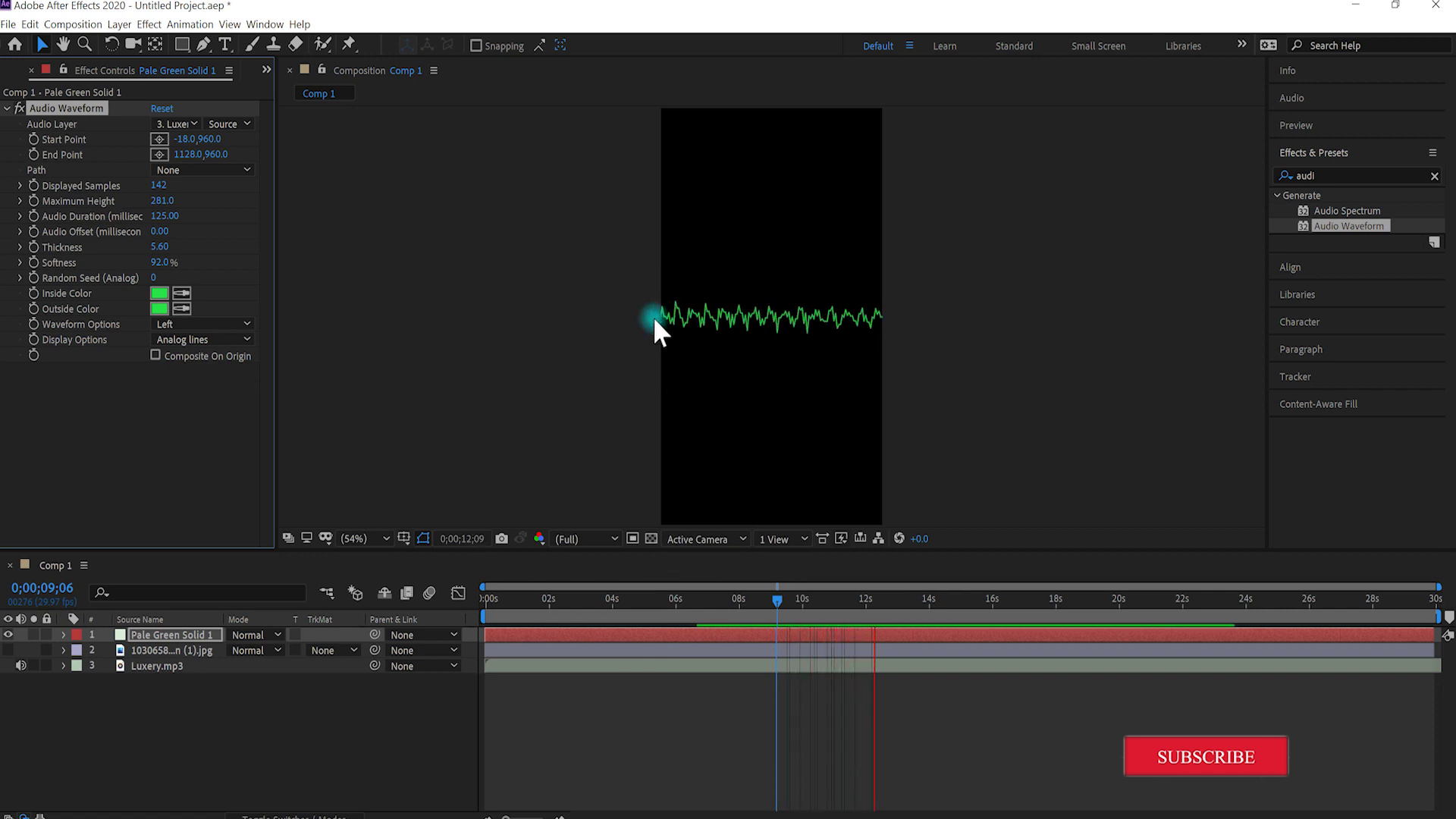
pyautogui.press('space')
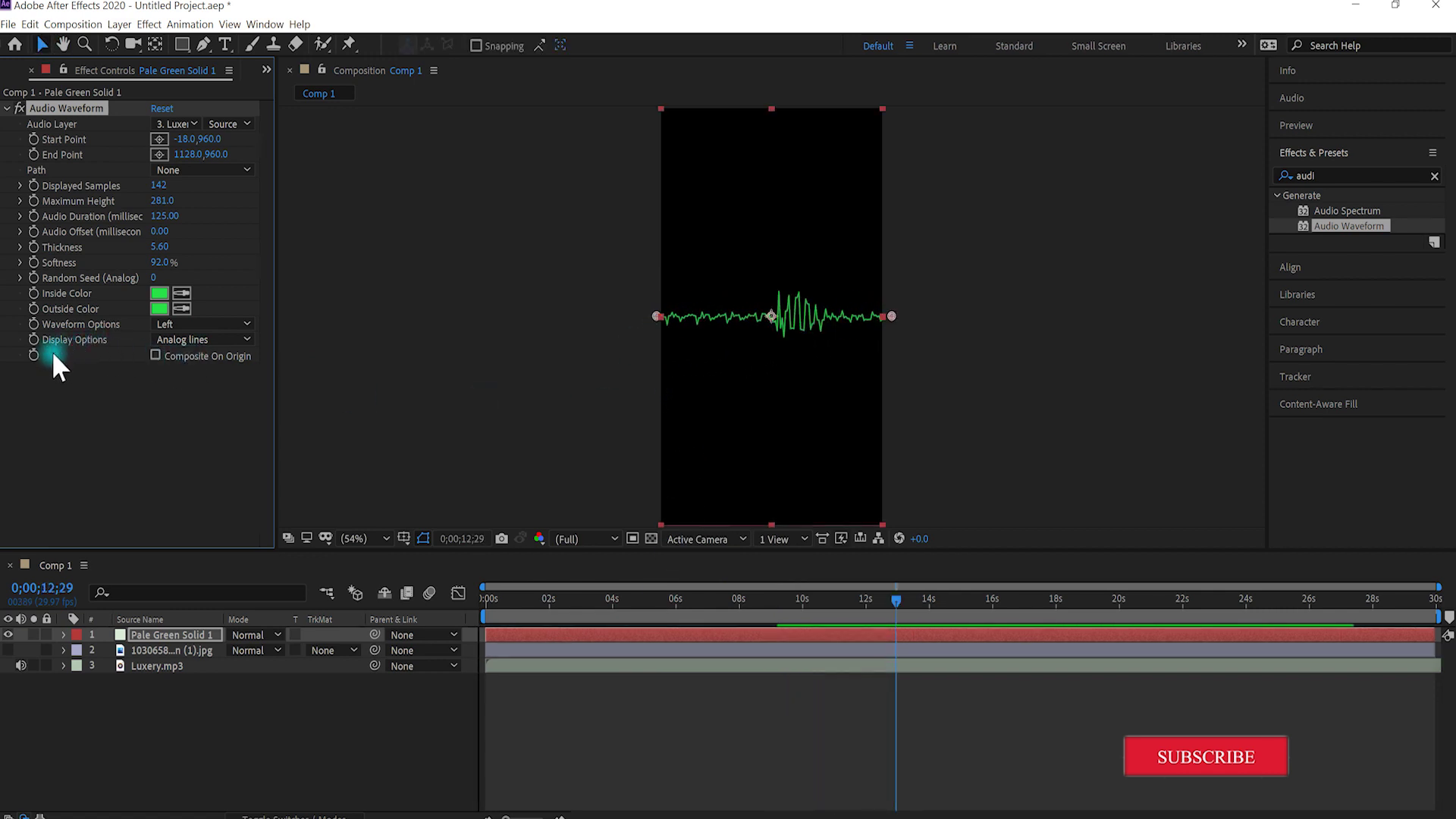
# Step: Try the Digital display option on the waveform and preview it
pyautogui.click(188, 339)
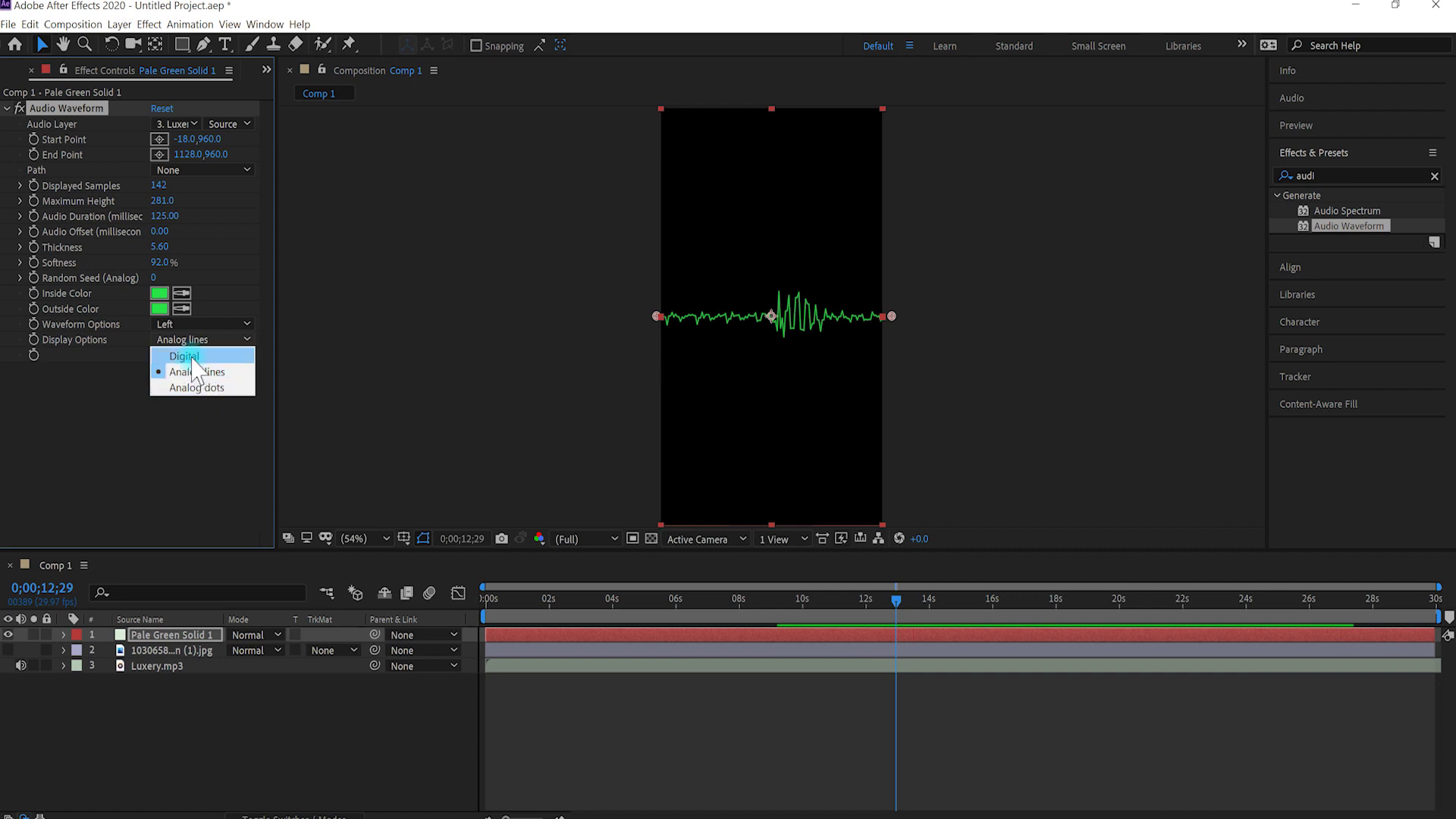
pyautogui.click(199, 357)
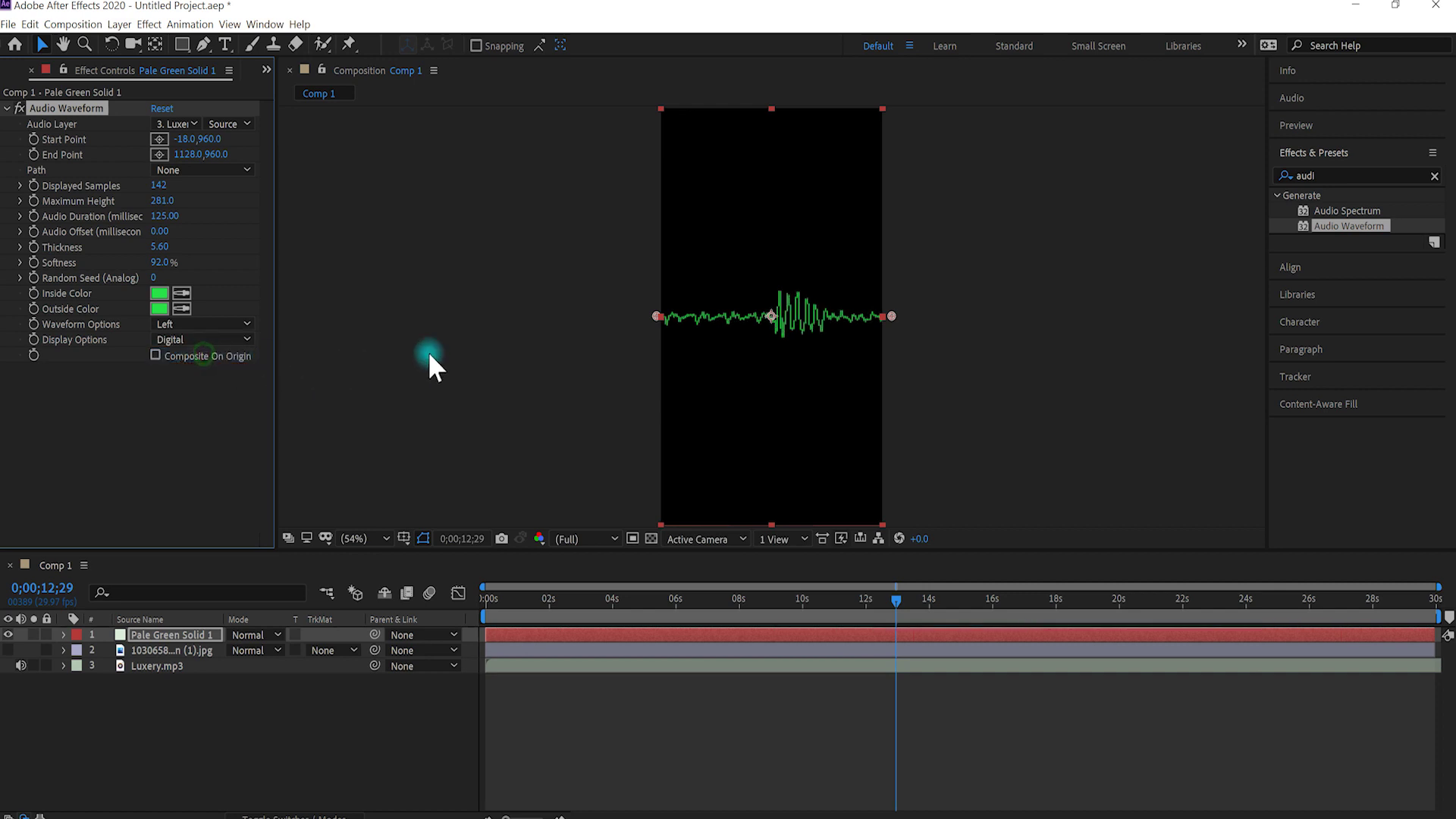
pyautogui.press('space')
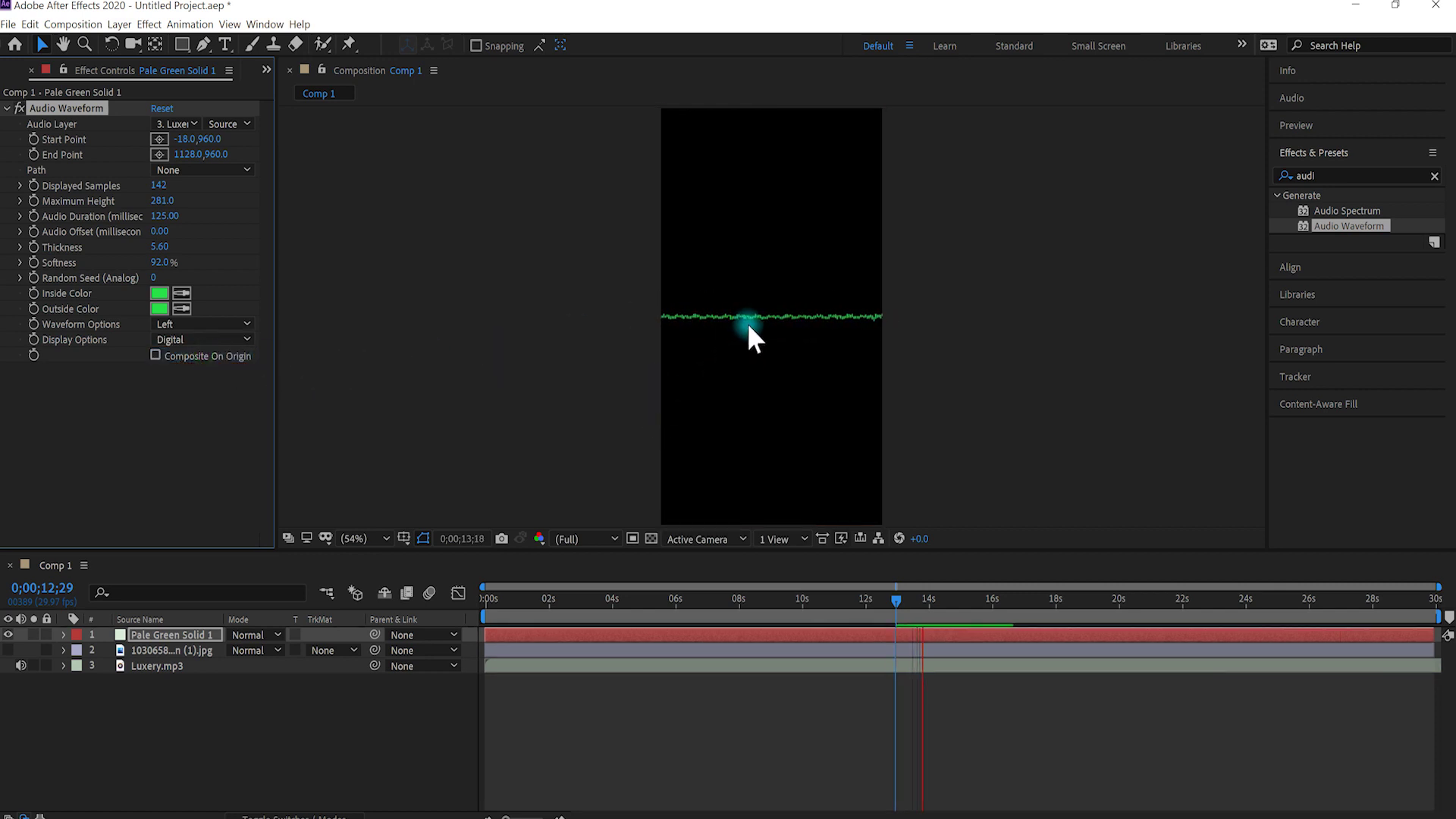
pyautogui.press('space')
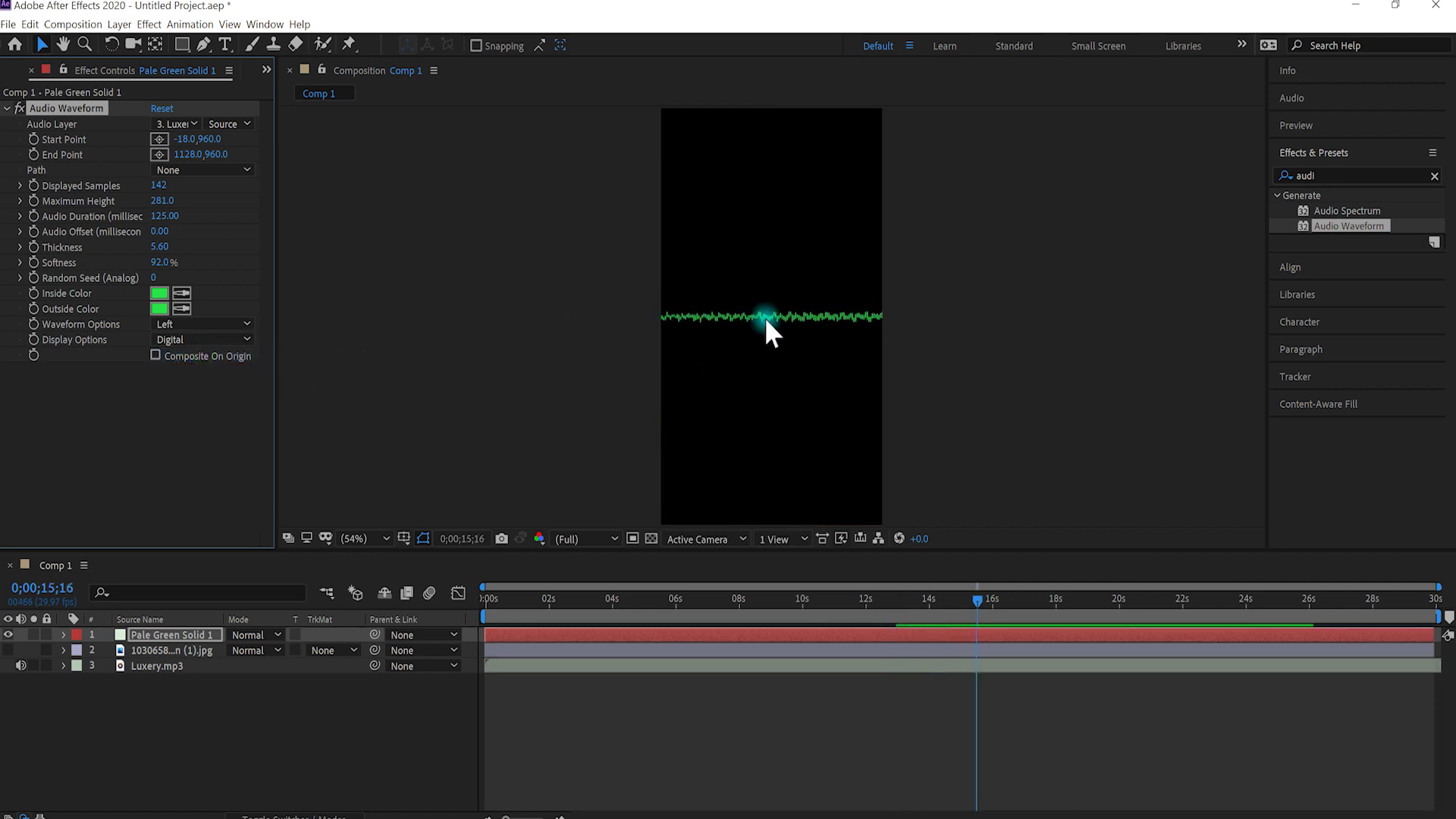
# Step: Try the Analog lines display option on the waveform and preview it for comparison
pyautogui.click(228, 338)
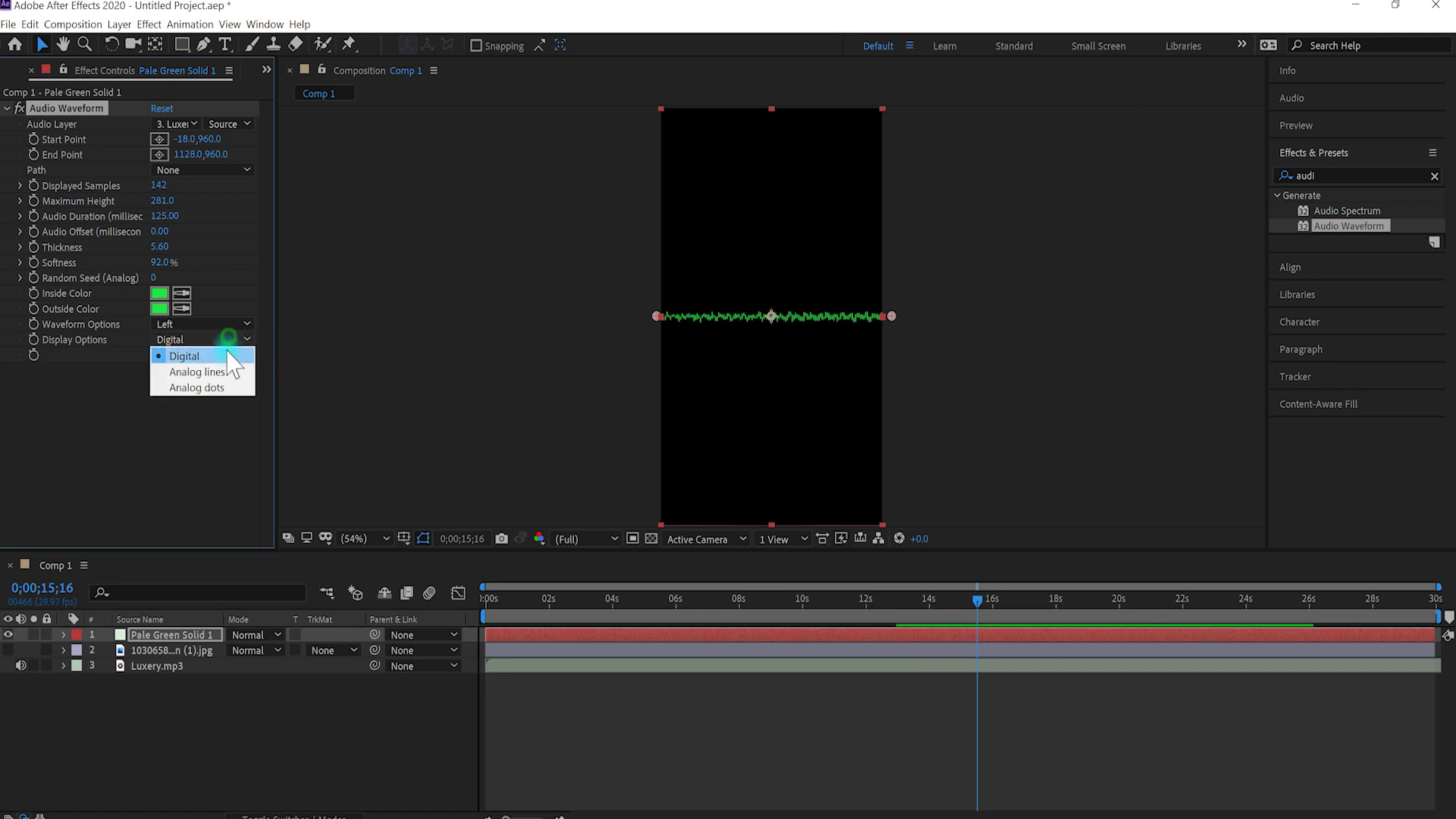
pyautogui.click(217, 371)
pyautogui.press('space')
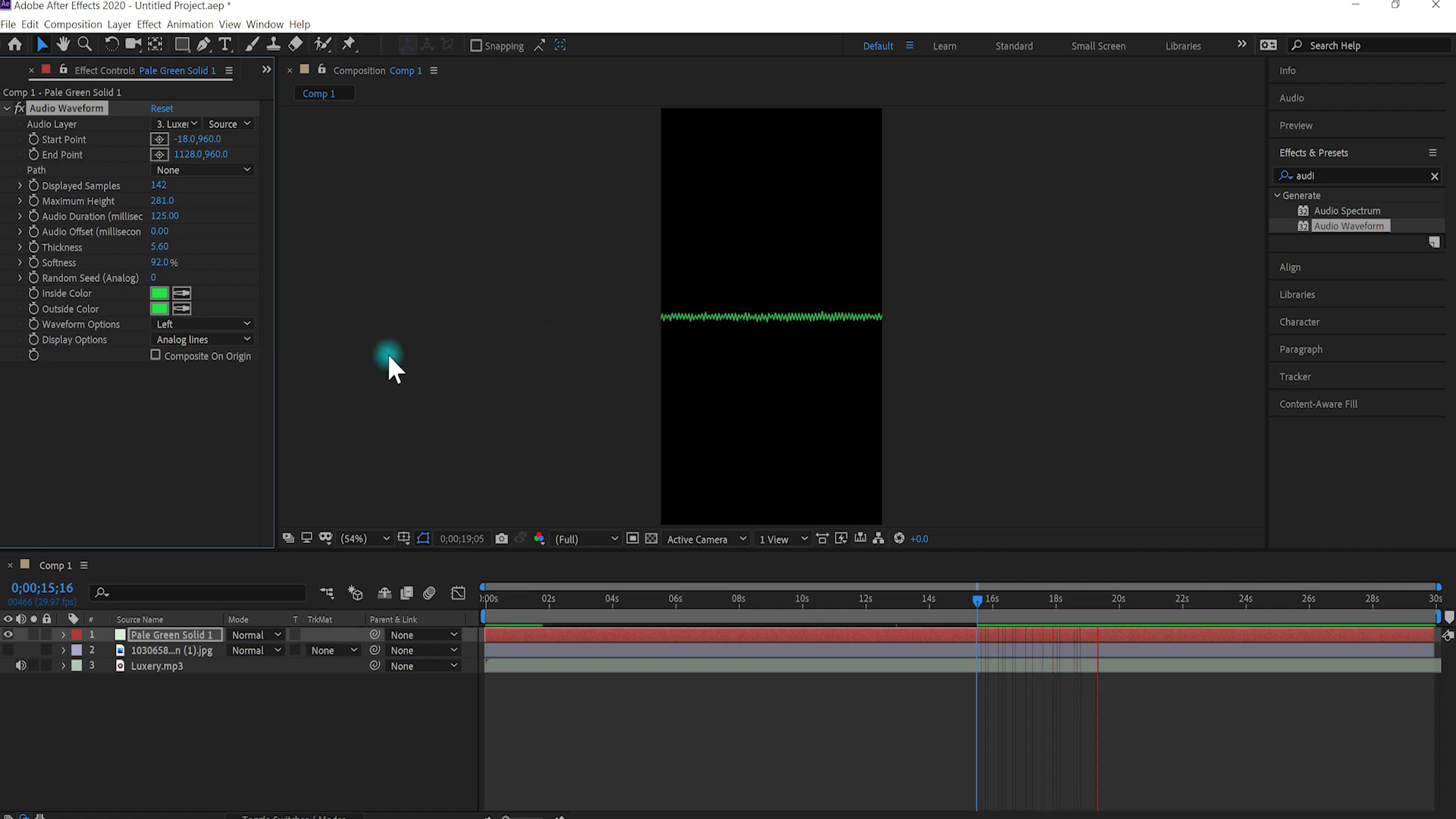
pyautogui.press('space')
# Step: Try the Analog dots display option on the waveform and preview it
pyautogui.click(210, 338)
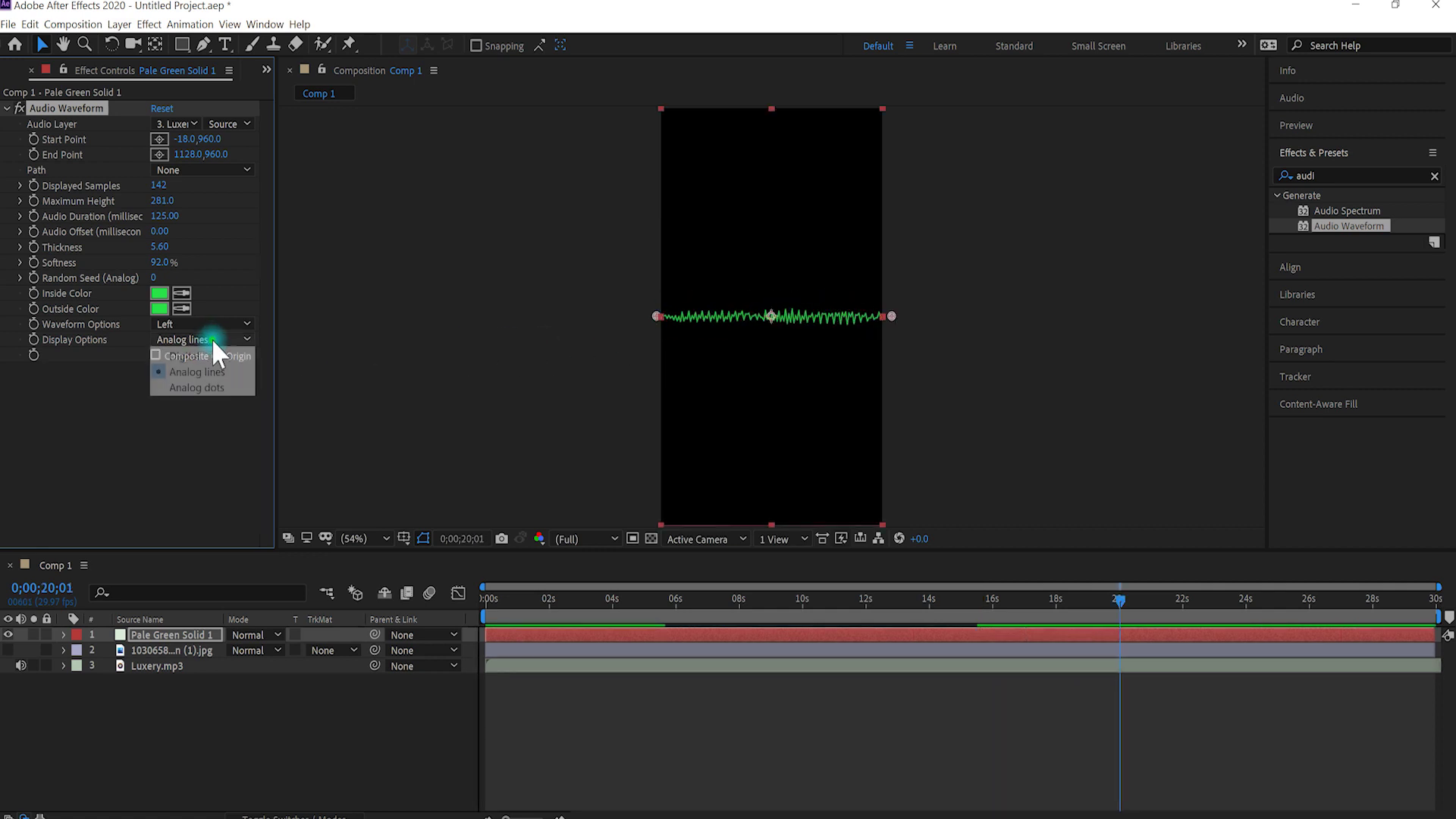
pyautogui.click(207, 388)
pyautogui.press('space')
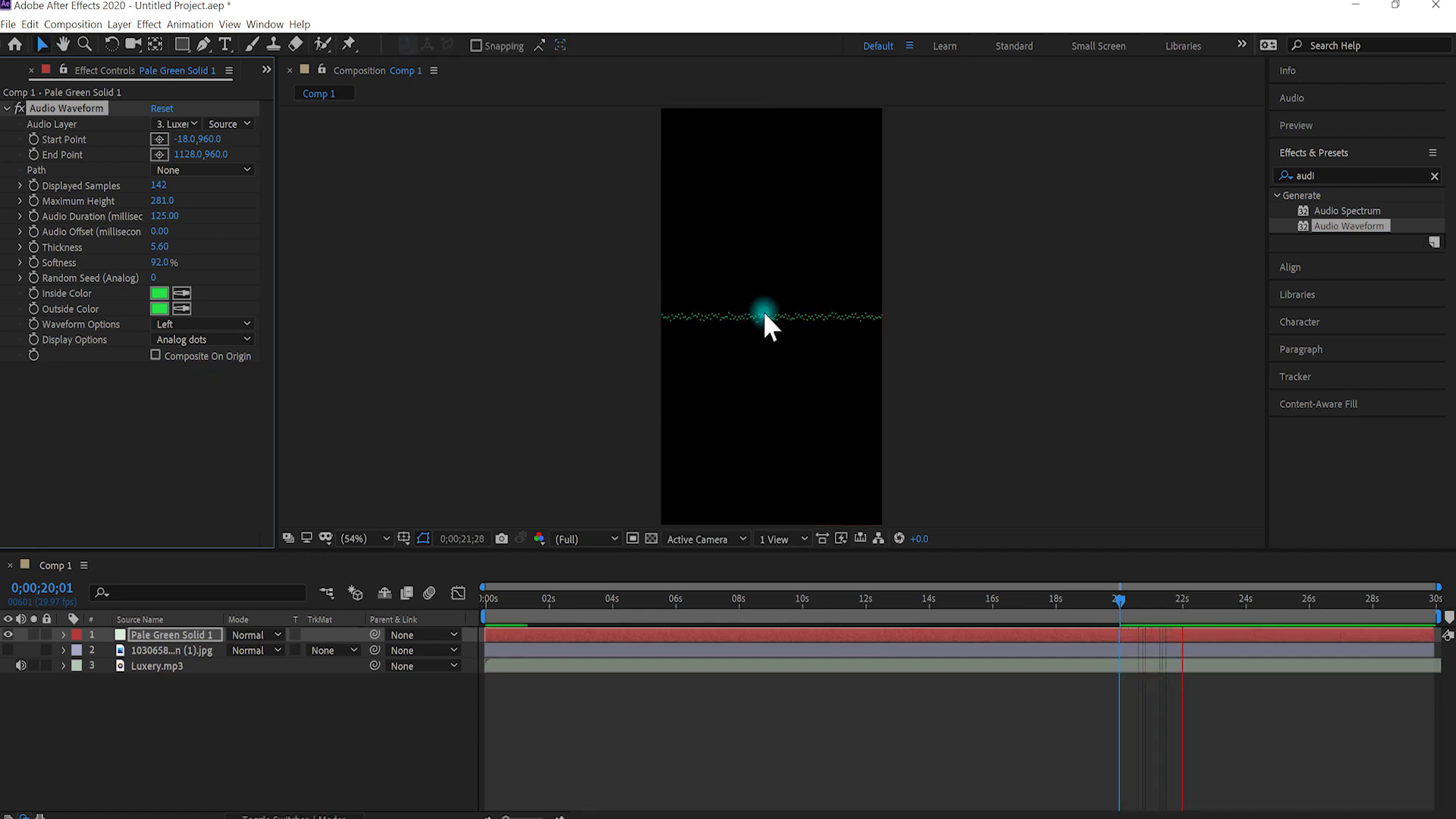
# Step: Set the waveform's display option to Digital and return the playhead to 0;00;00;00
pyautogui.click(198, 338)
pyautogui.click(198, 338)
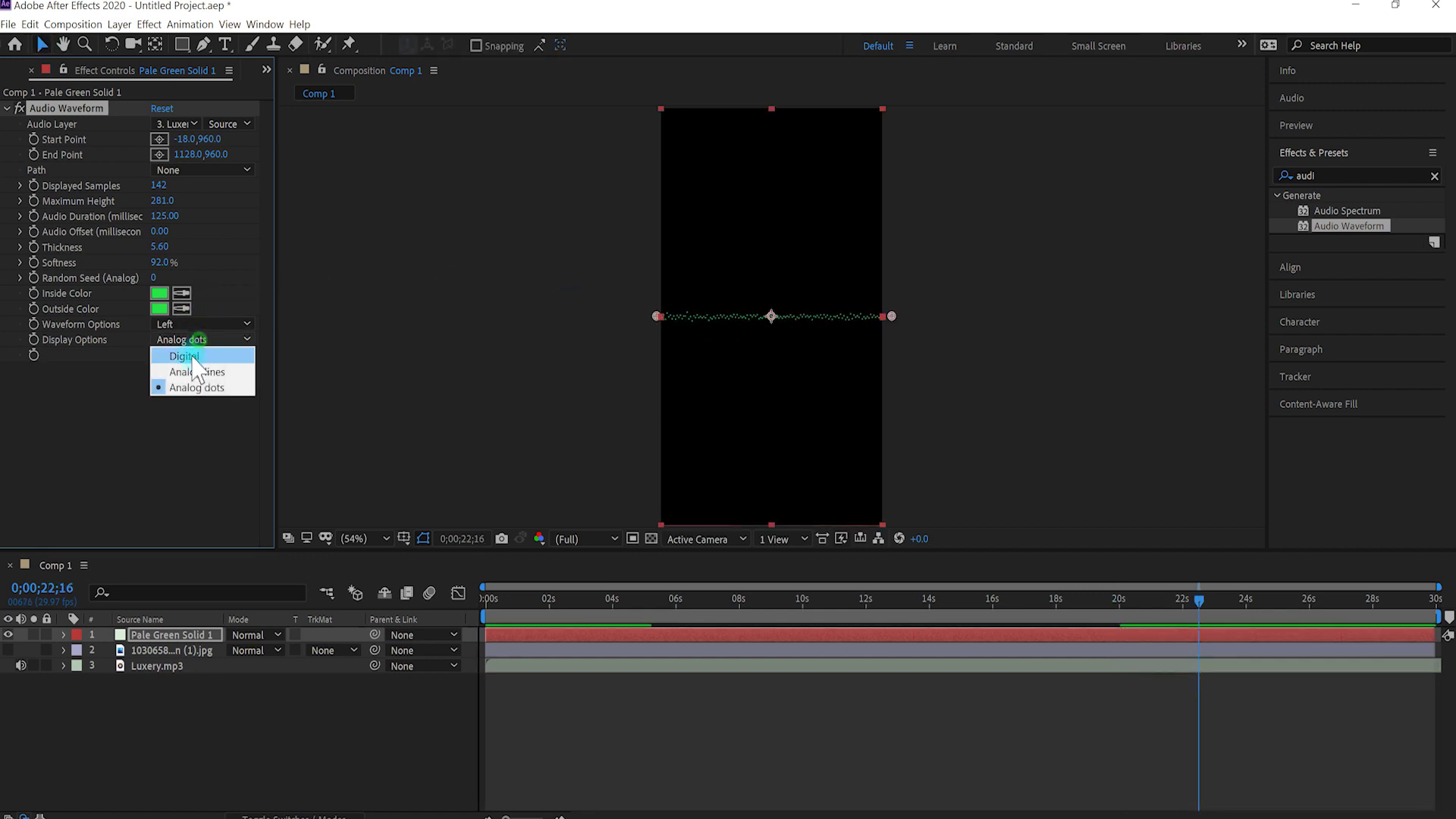
pyautogui.click(188, 358)
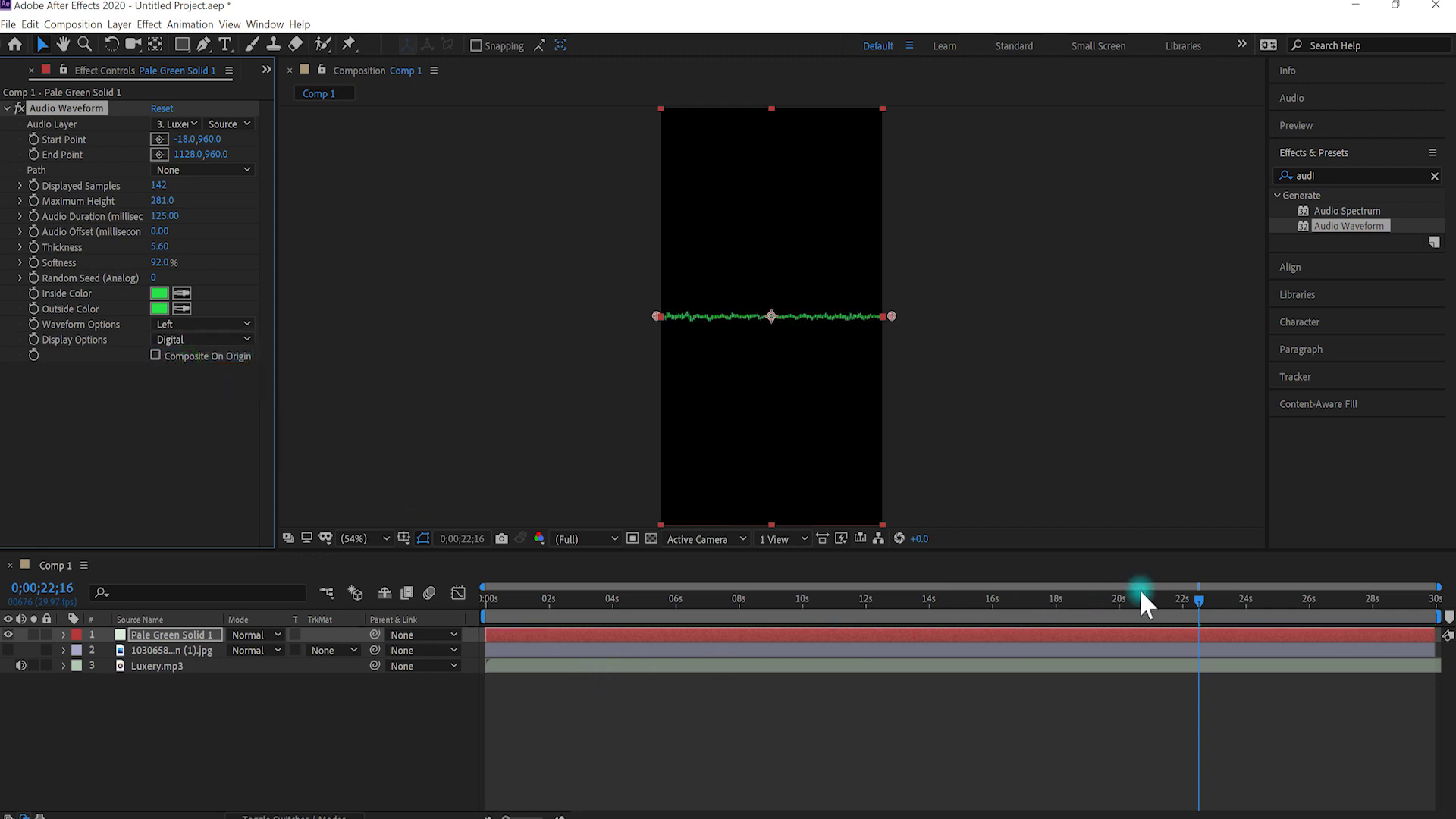
pyautogui.moveTo(1202, 598); pyautogui.dragTo(536, 680)
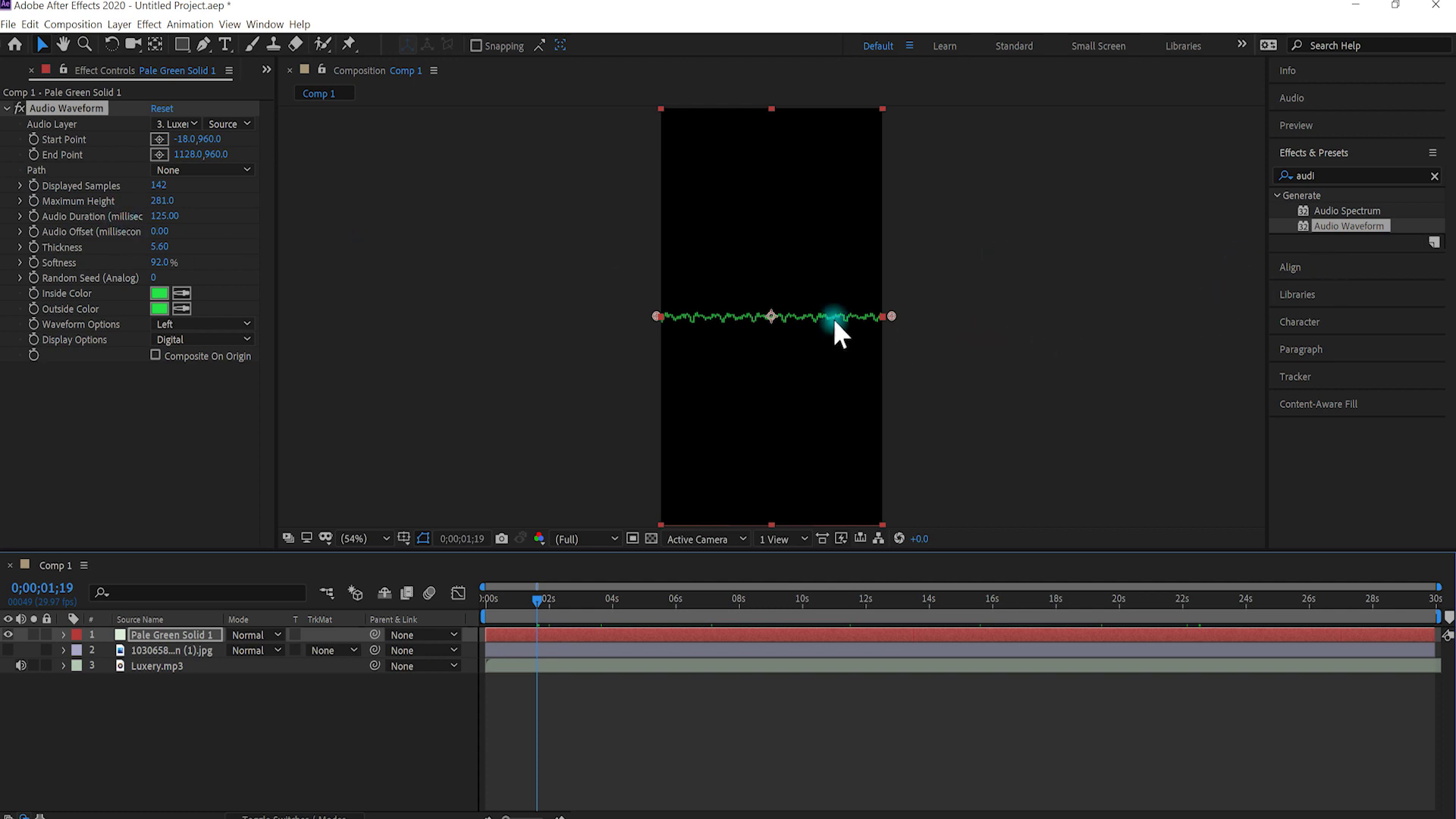
pyautogui.moveTo(539, 605); pyautogui.dragTo(463, 602)
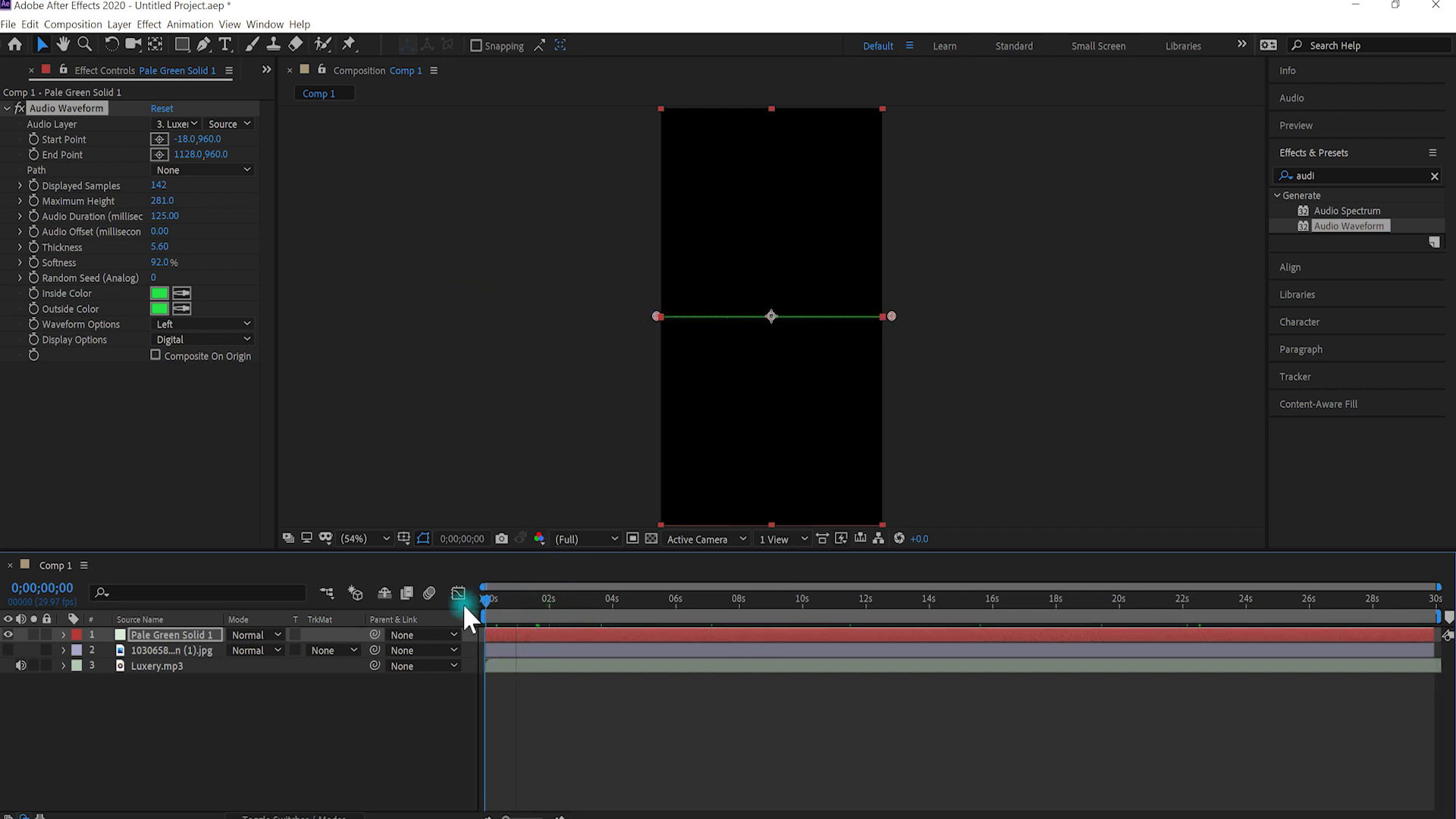
# Step: Make the portrait photo layer visible behind the waveform and preview the composition from the start
pyautogui.click(7, 650)
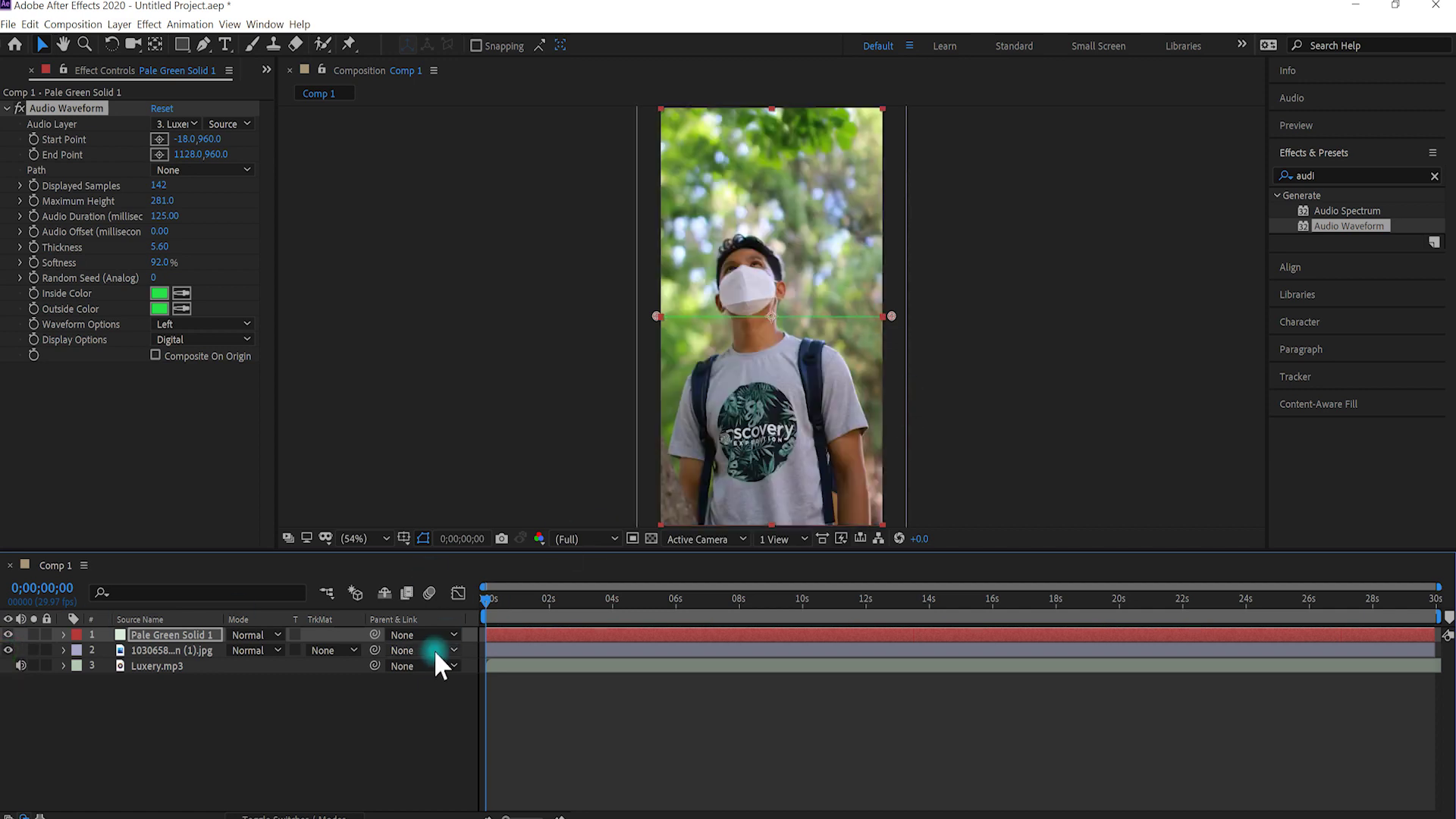
pyautogui.press('space')
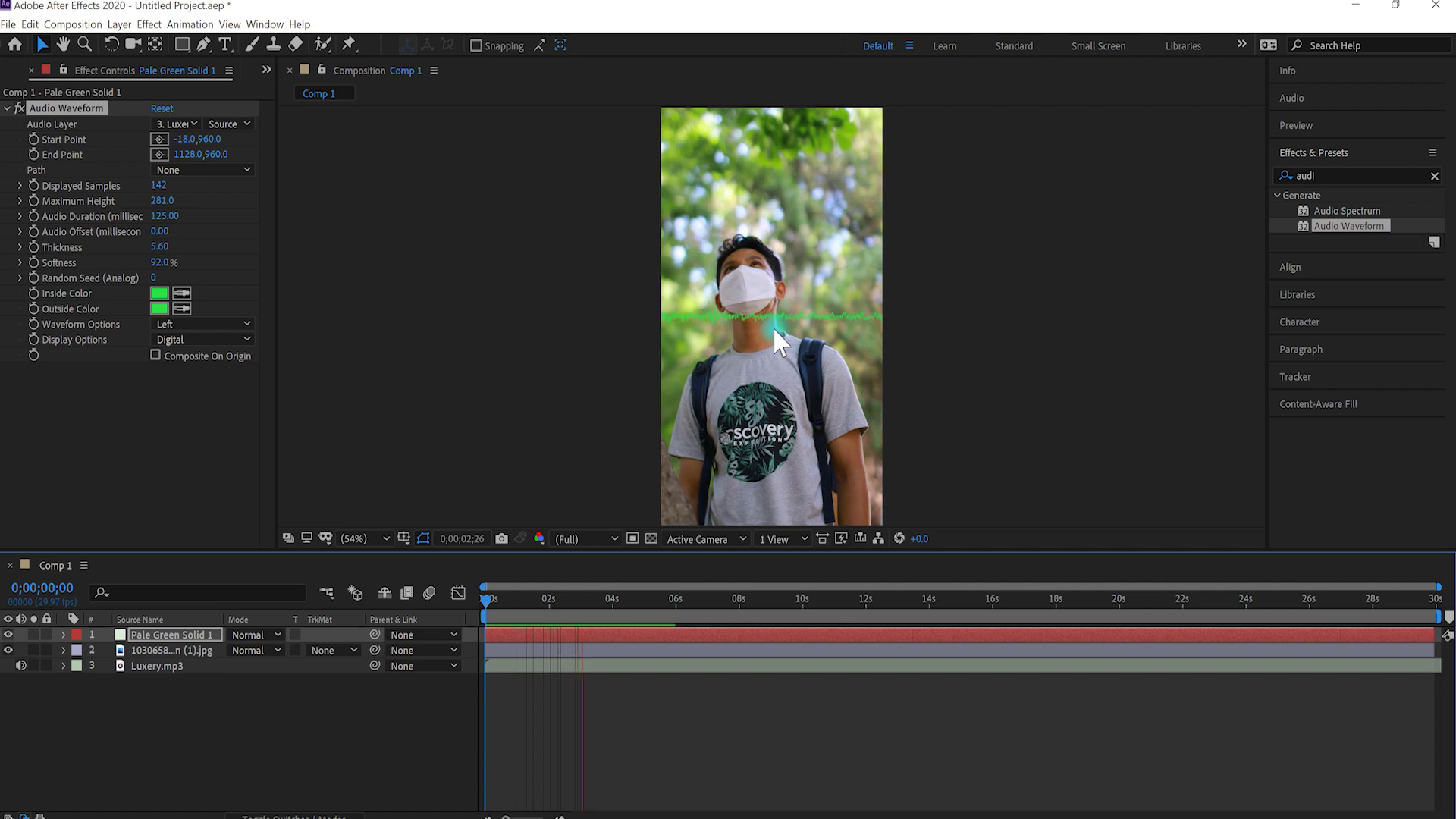
pyautogui.press('space')
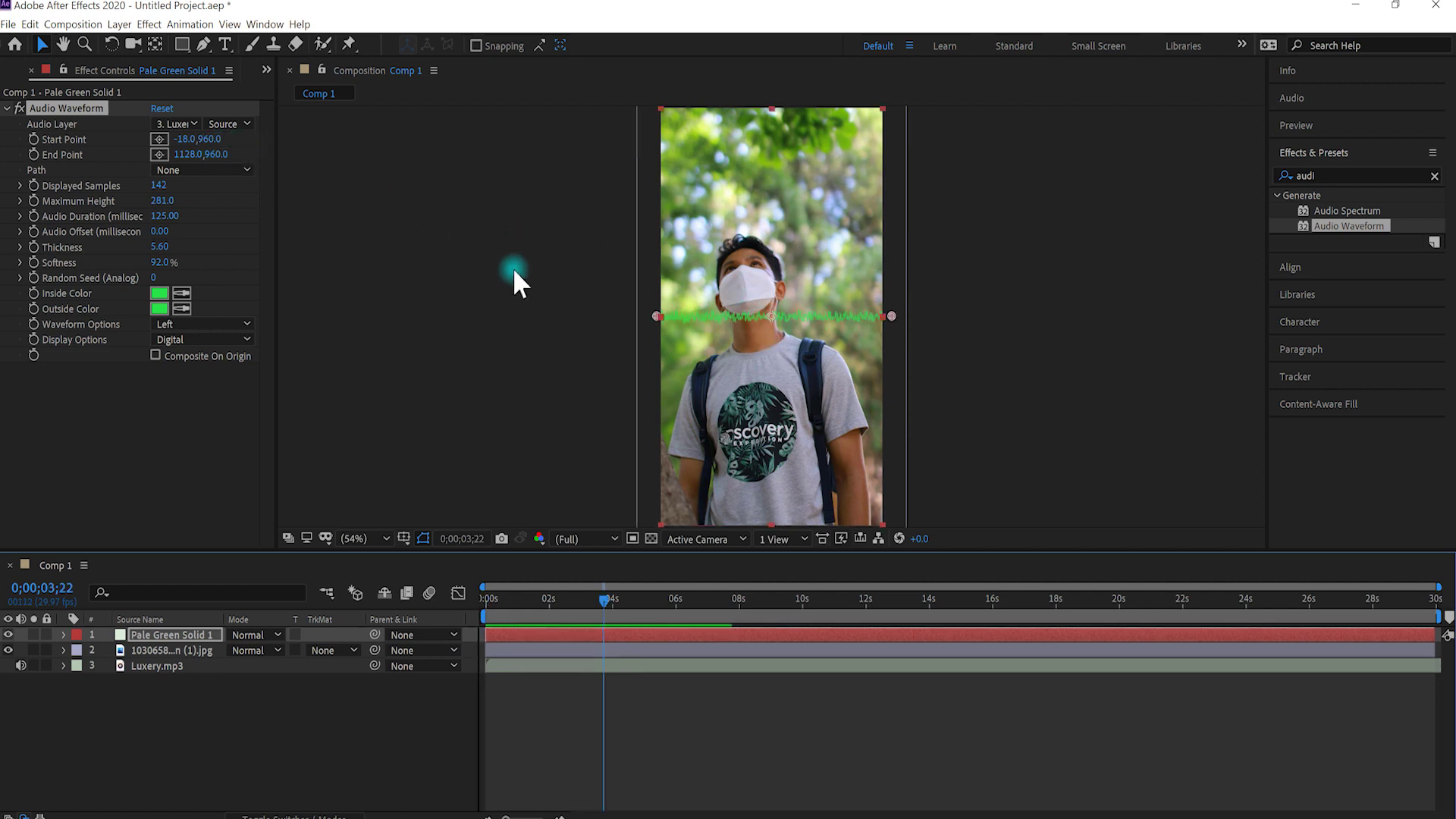
# Step: Move the waveform straight down to the lower part of the photo, across the hem of the T-shirt, and preview it
pyautogui.click(62, 103)
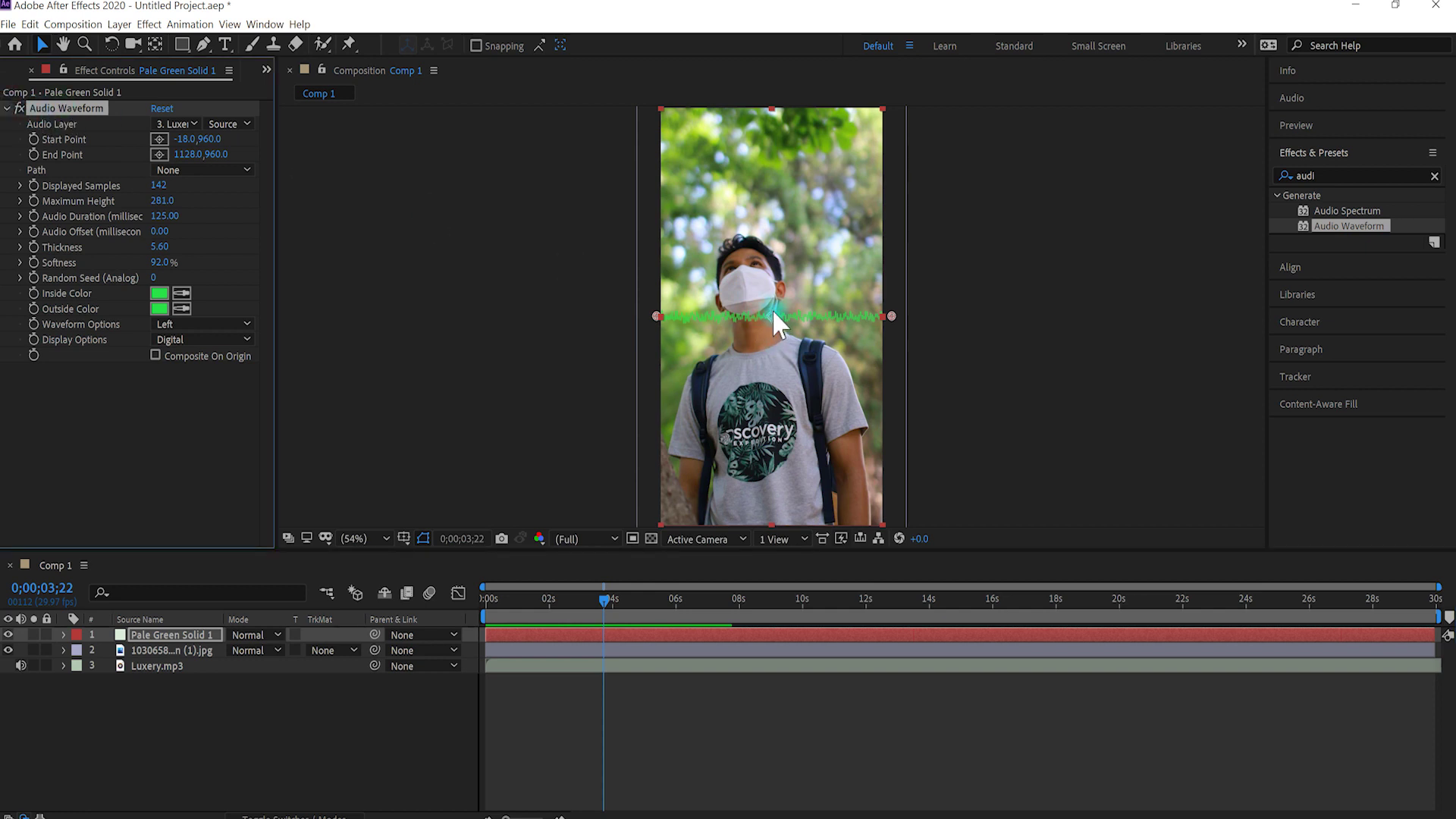
pyautogui.moveTo(753, 330); pyautogui.dragTo(757, 489)
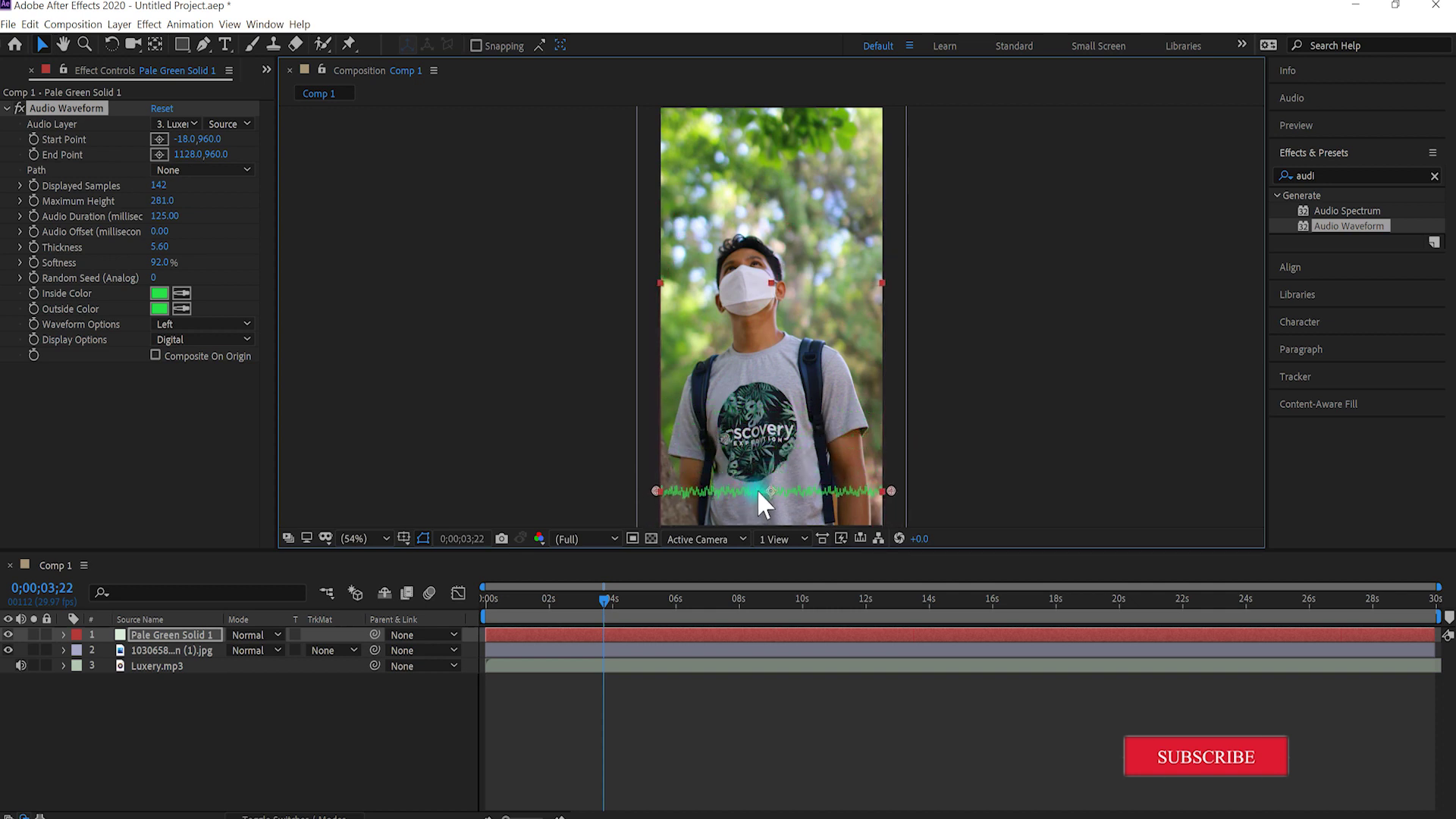
pyautogui.press('space')
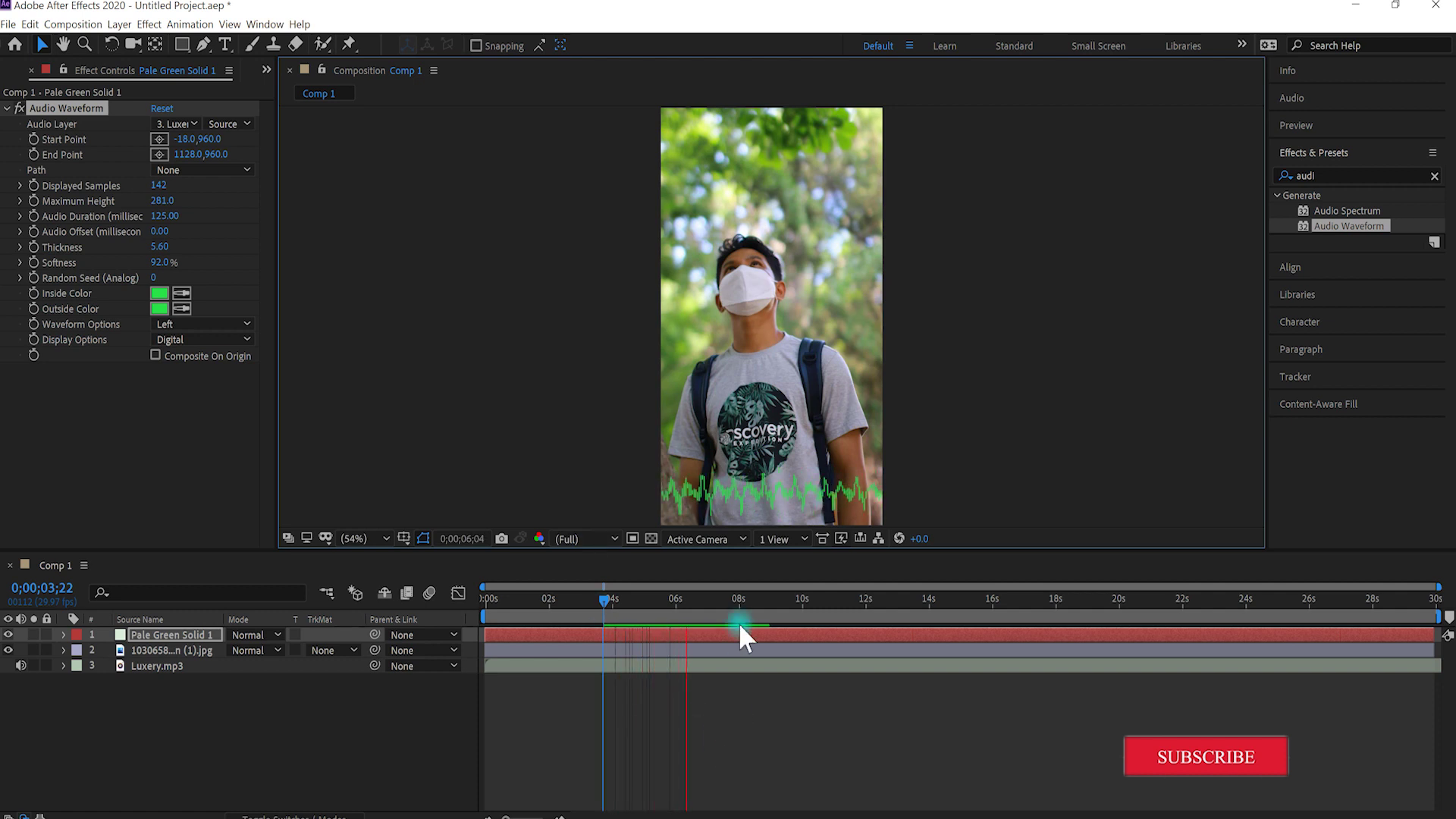
# Step: Hide the portrait photo layer to watch the waveform alone against black, and stop the preview
pyautogui.click(9, 650)
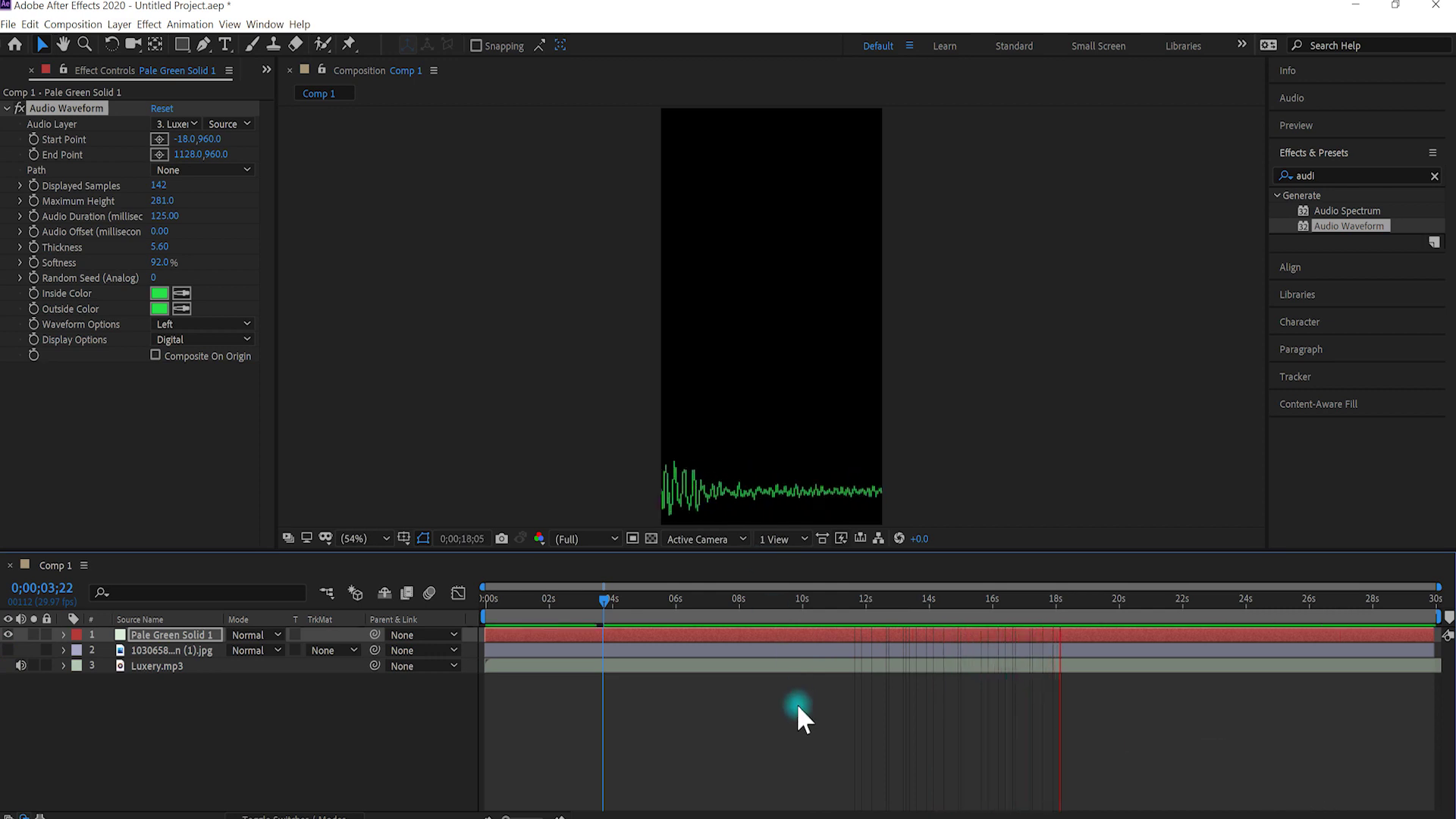
pyautogui.click(722, 772)
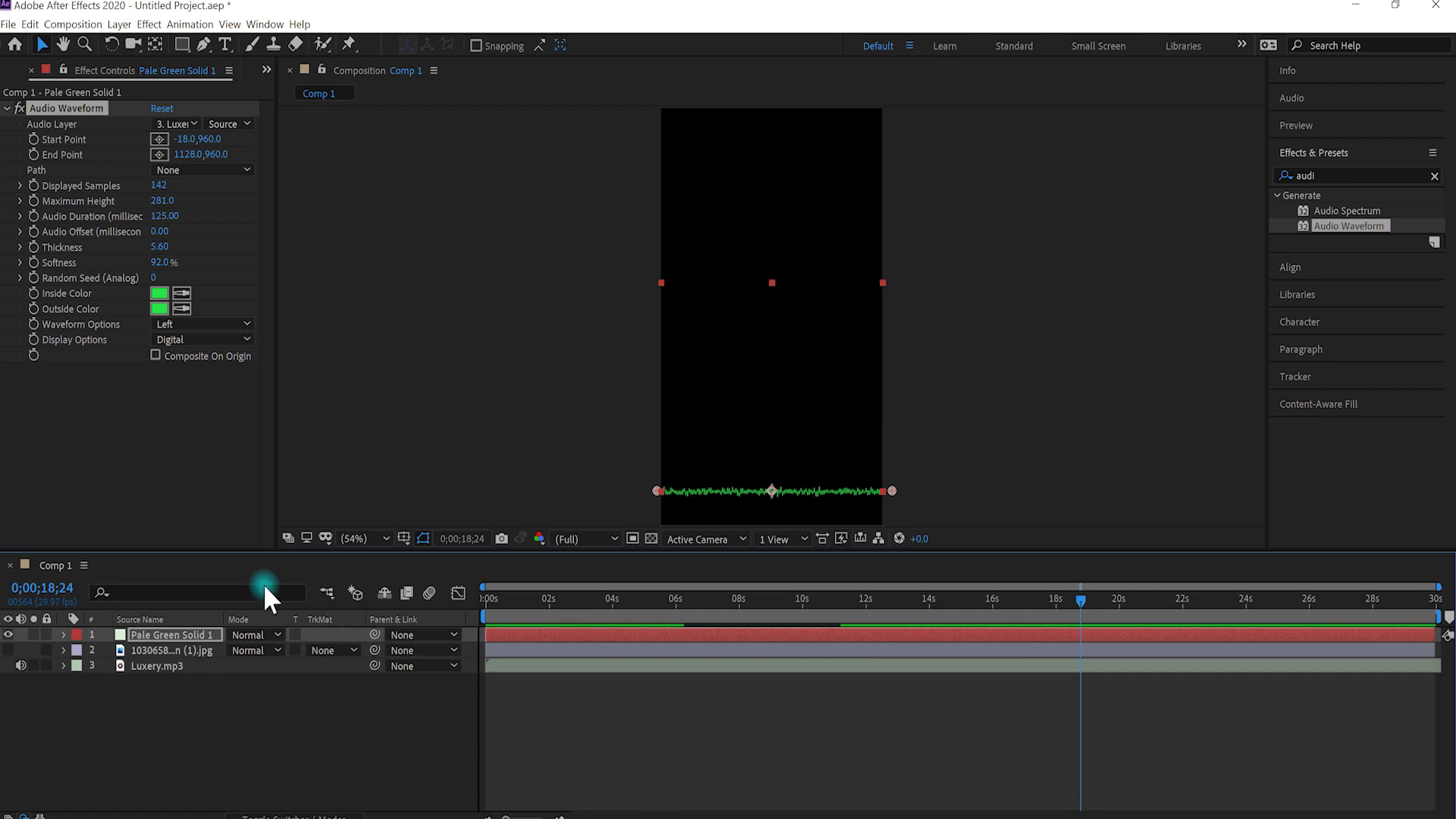
pyautogui.click(191, 324)
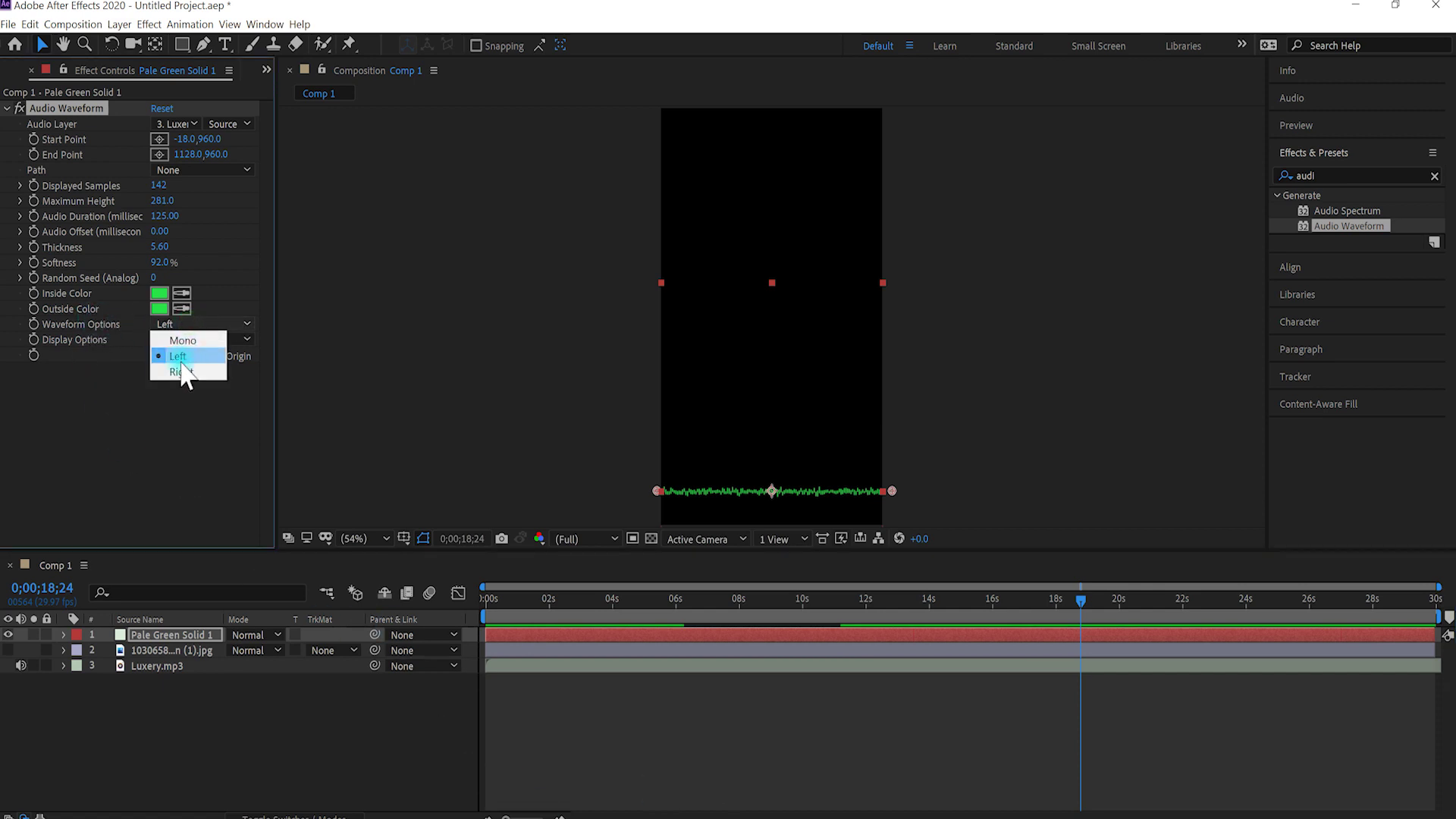
pyautogui.click(190, 321)
pyautogui.click(190, 321)
pyautogui.click(135, 404)
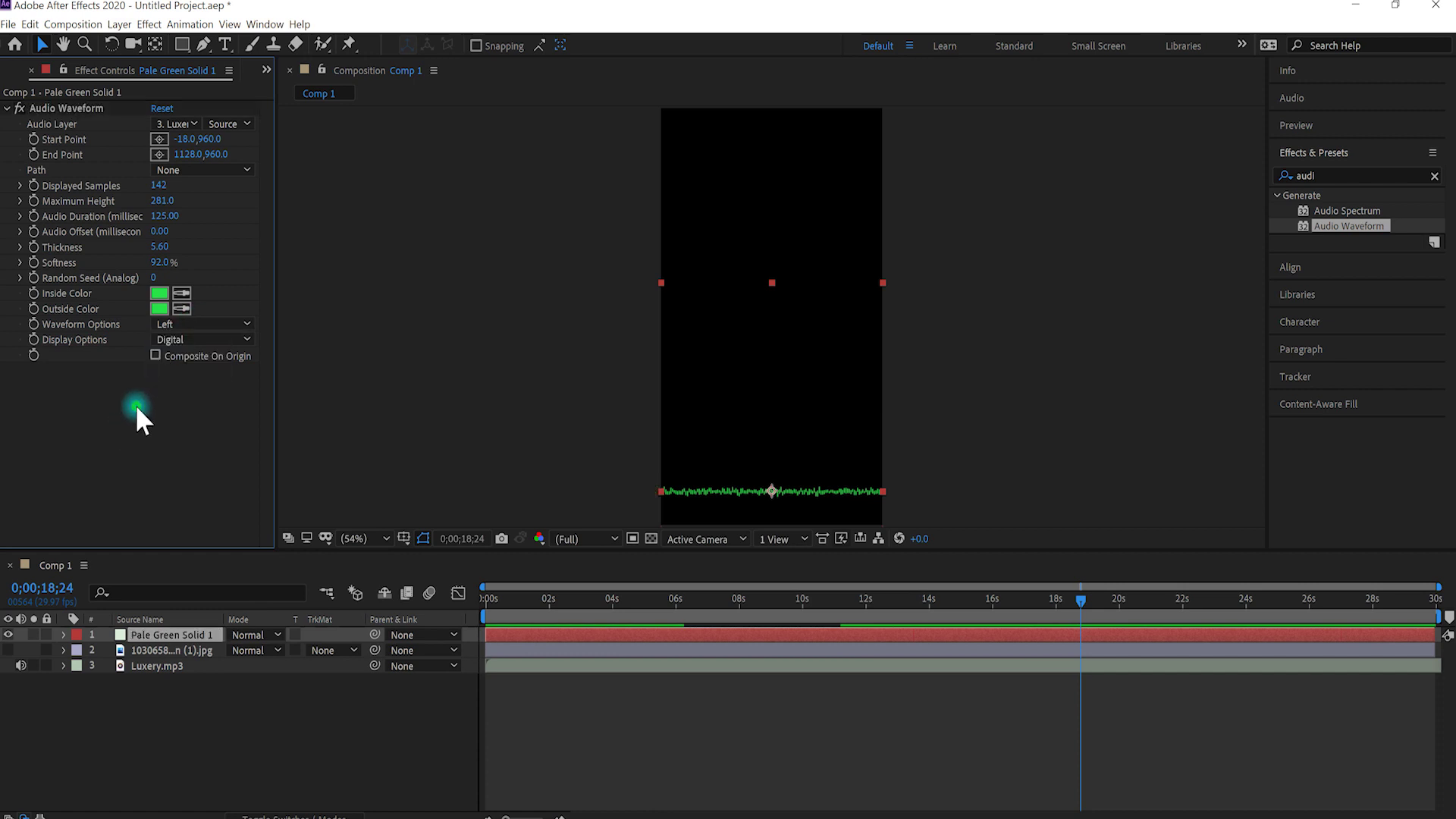
pyautogui.click(197, 339)
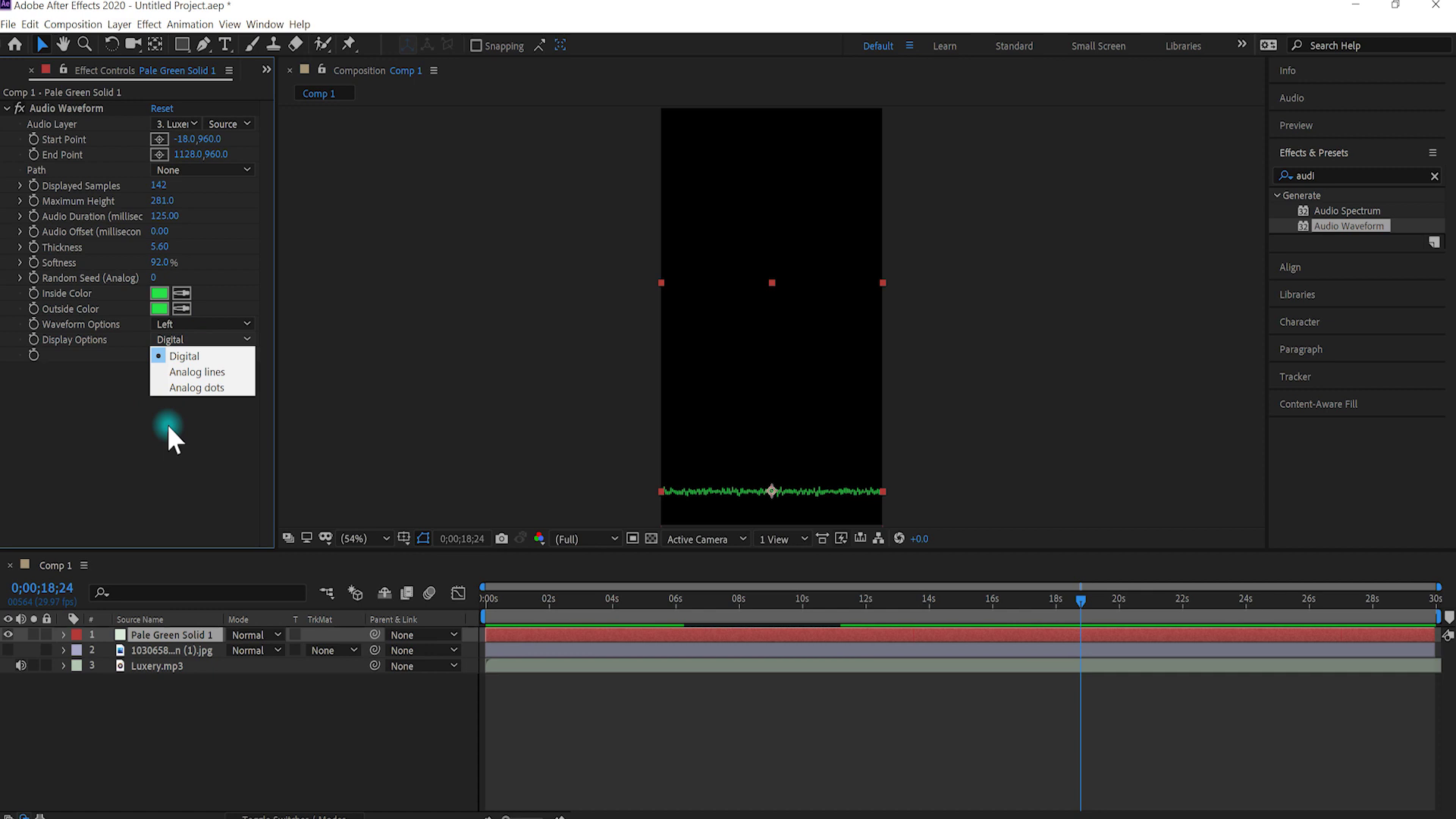
pyautogui.click(137, 413)
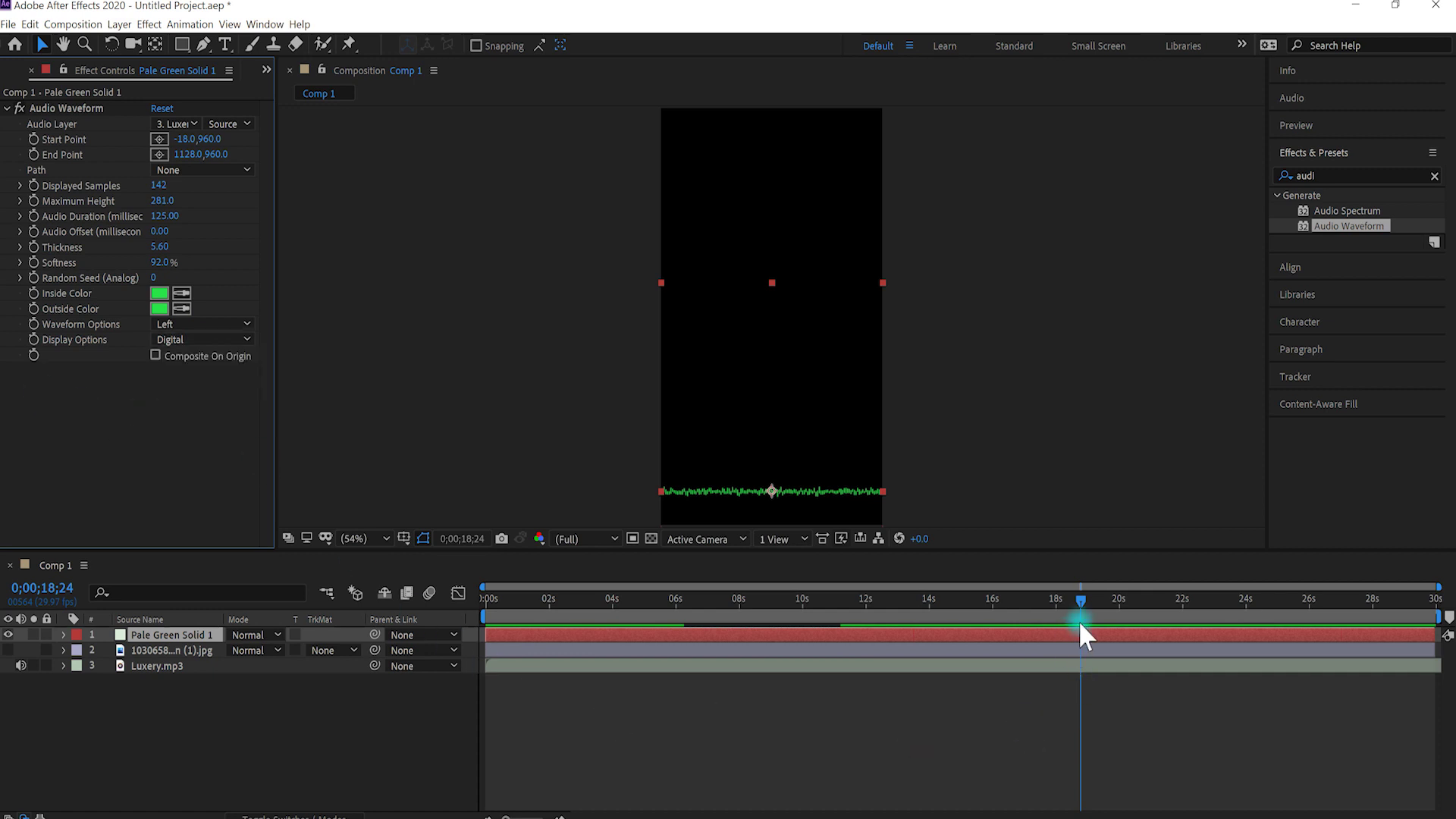
# Step: Show the portrait photo layer again and preview the composition from 0;00;01;15
pyautogui.moveTo(1076, 598); pyautogui.dragTo(431, 736)
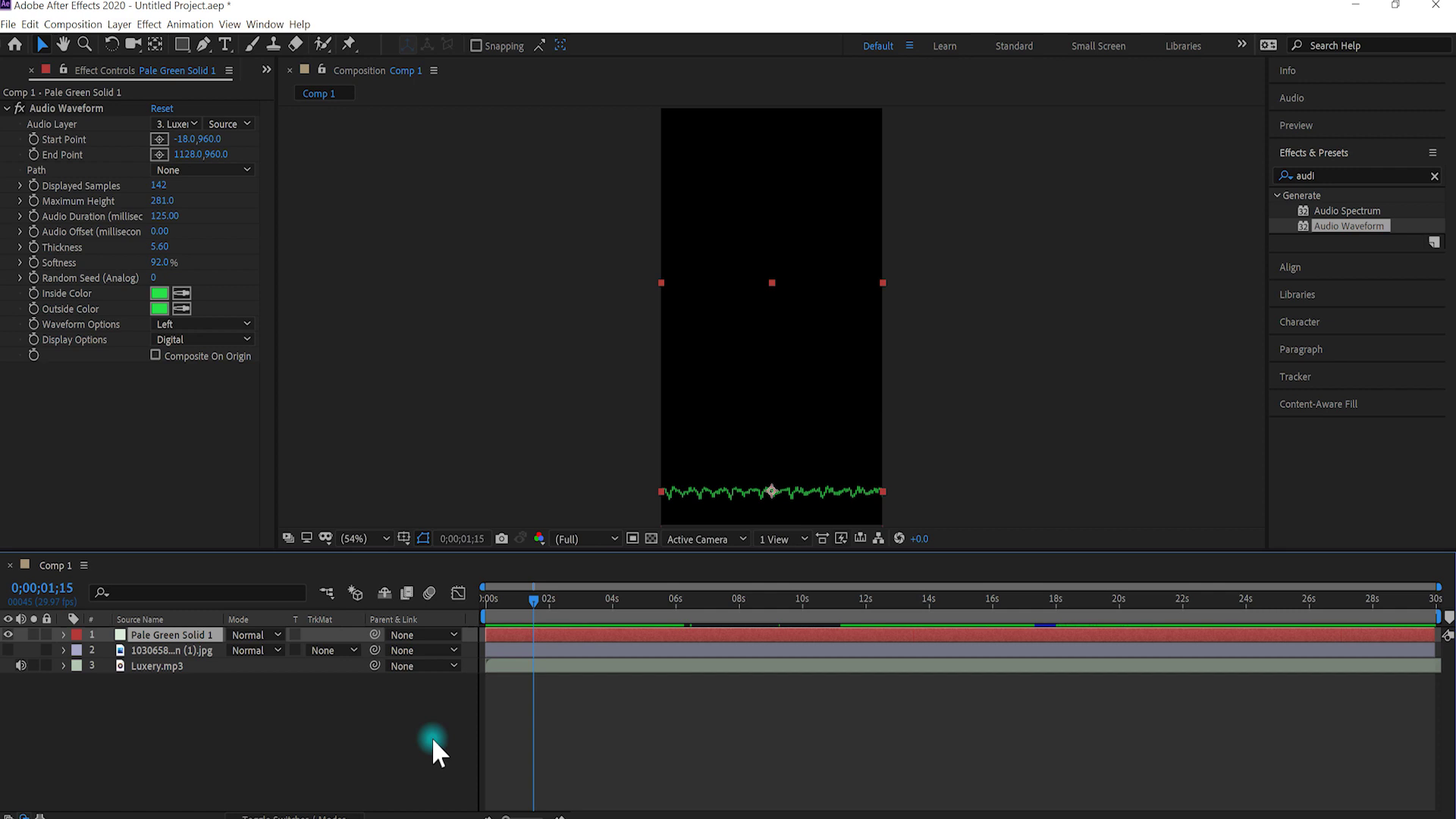
pyautogui.click(8, 650)
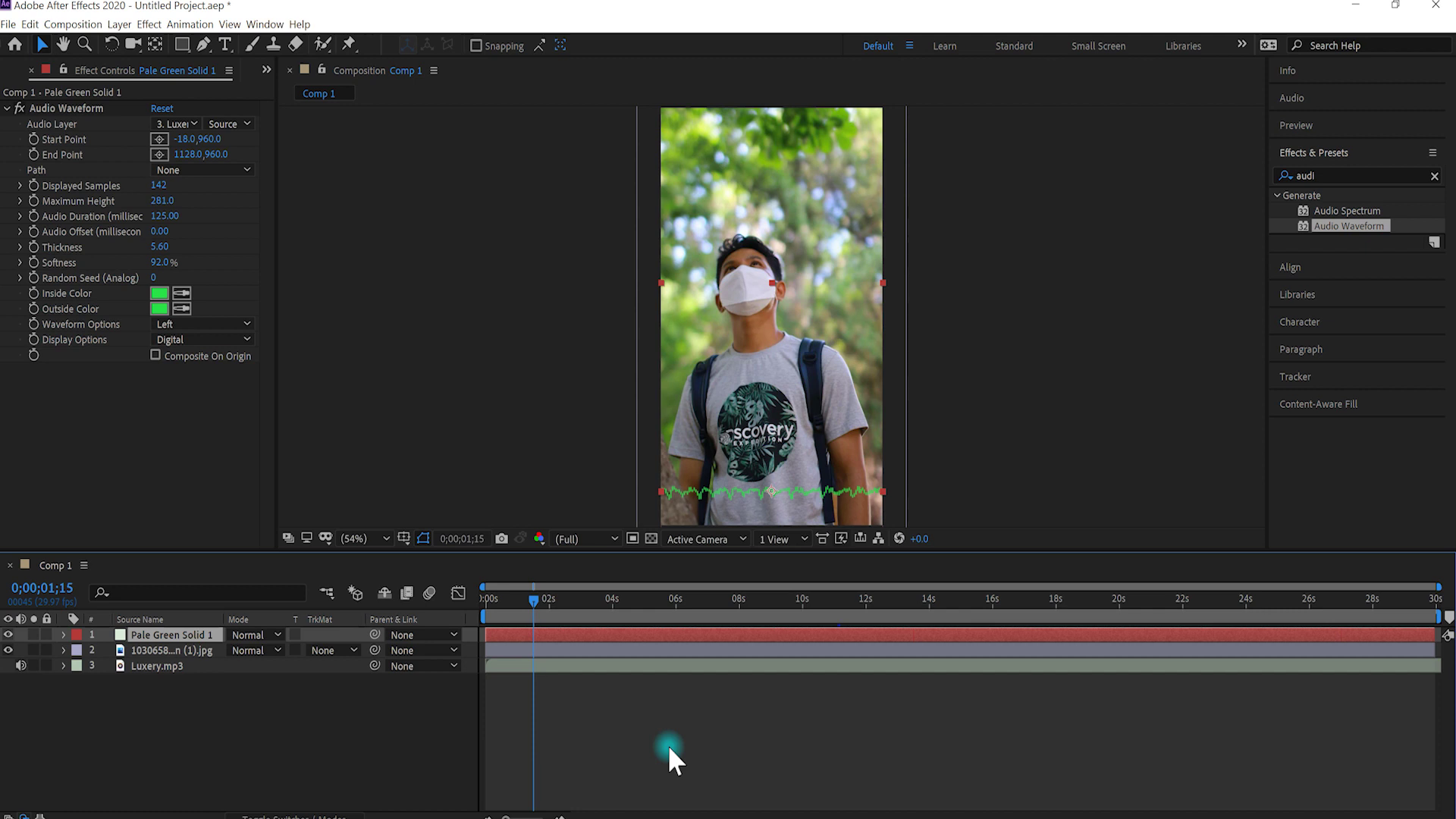
pyautogui.press('space')
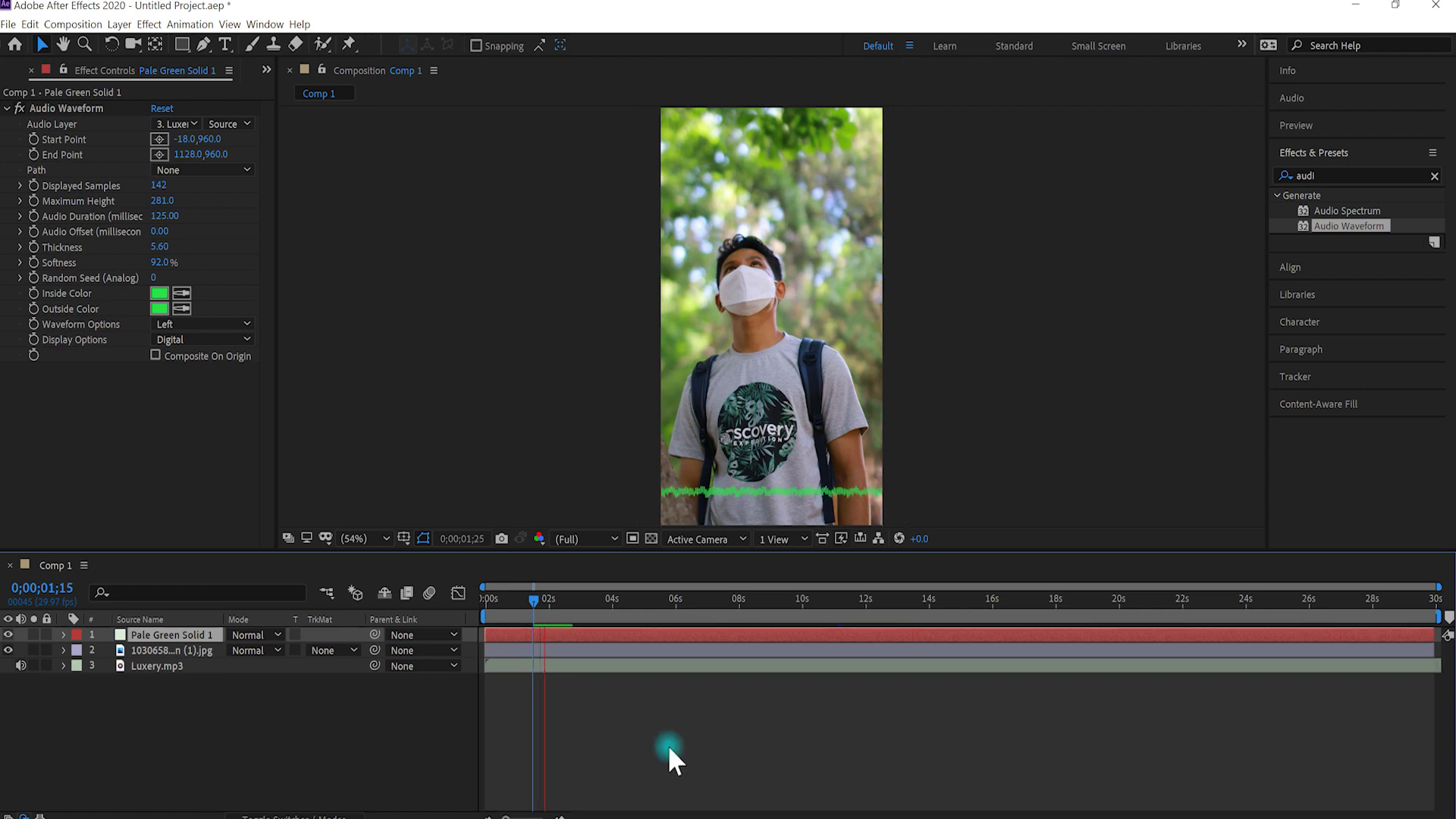